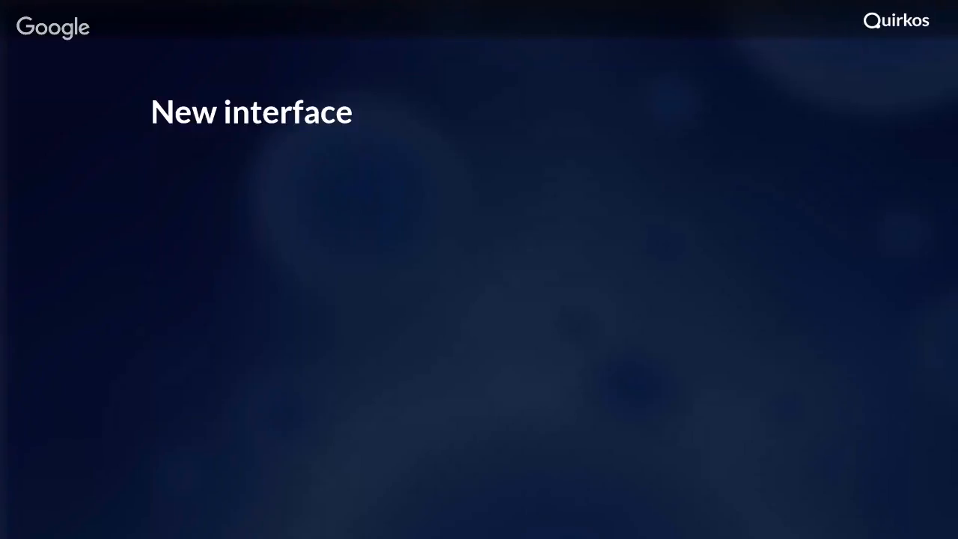
pyautogui.click(912, 121)
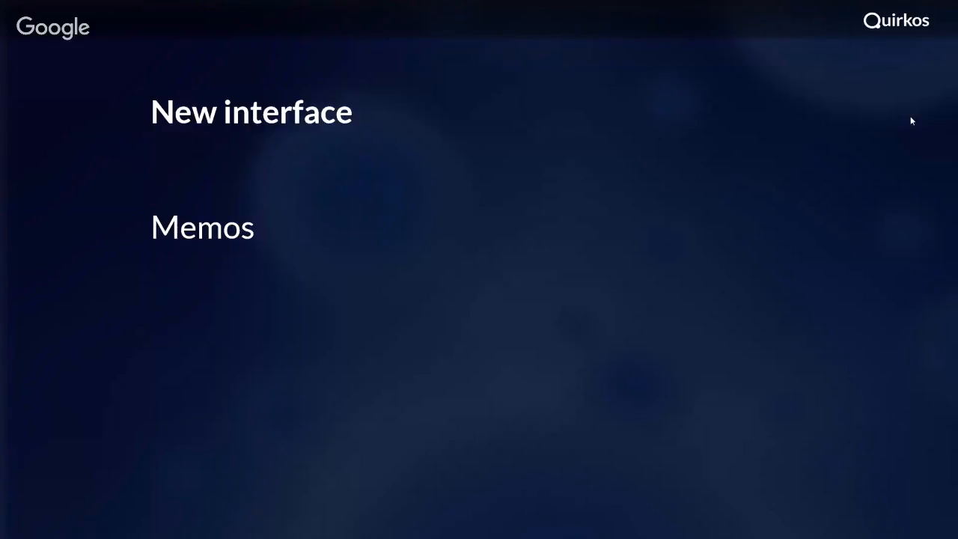
pyautogui.click(618, 111)
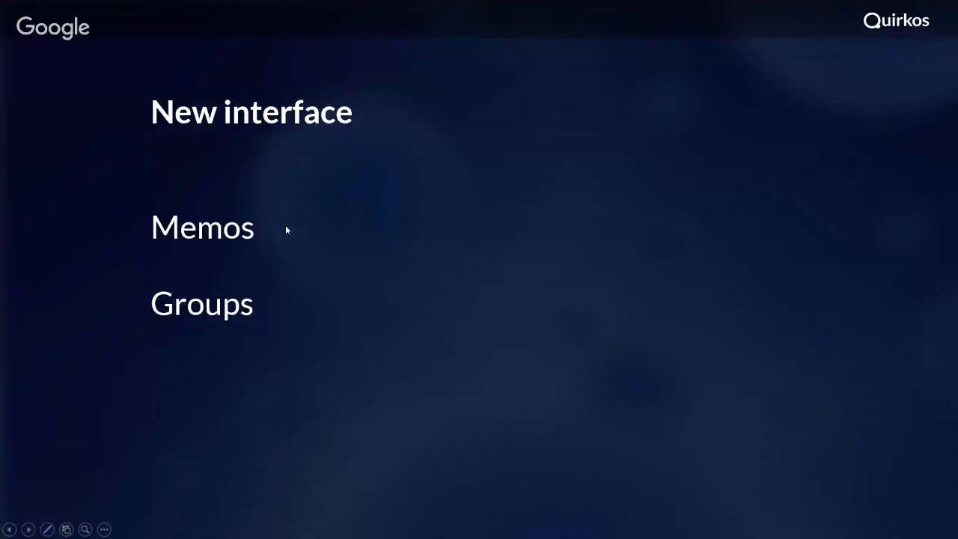
pyautogui.click(228, 240)
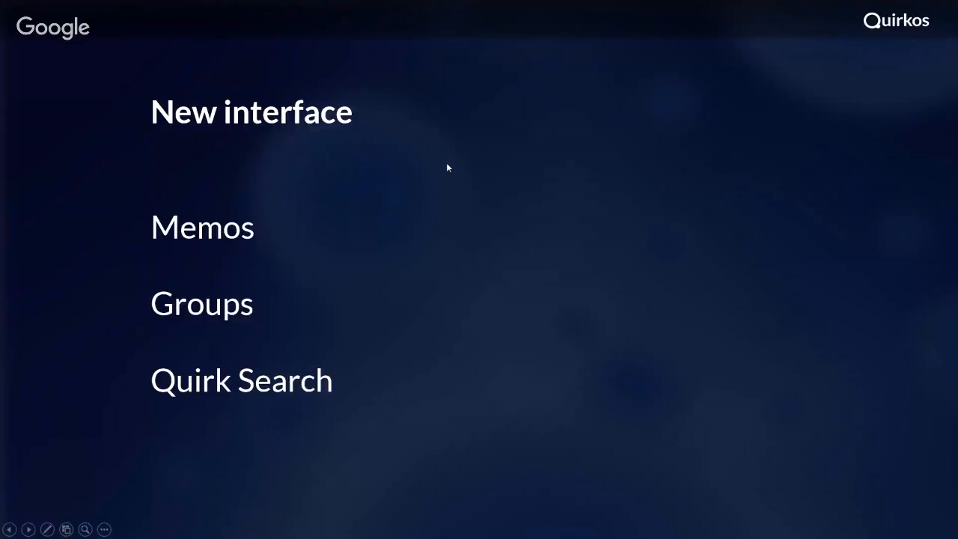
pyautogui.press('Right')
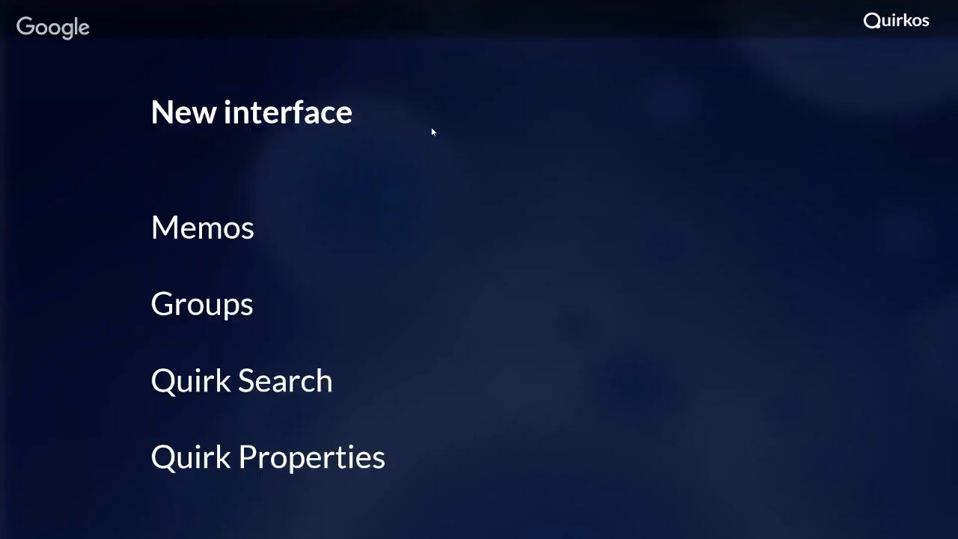
pyautogui.click(480, 188)
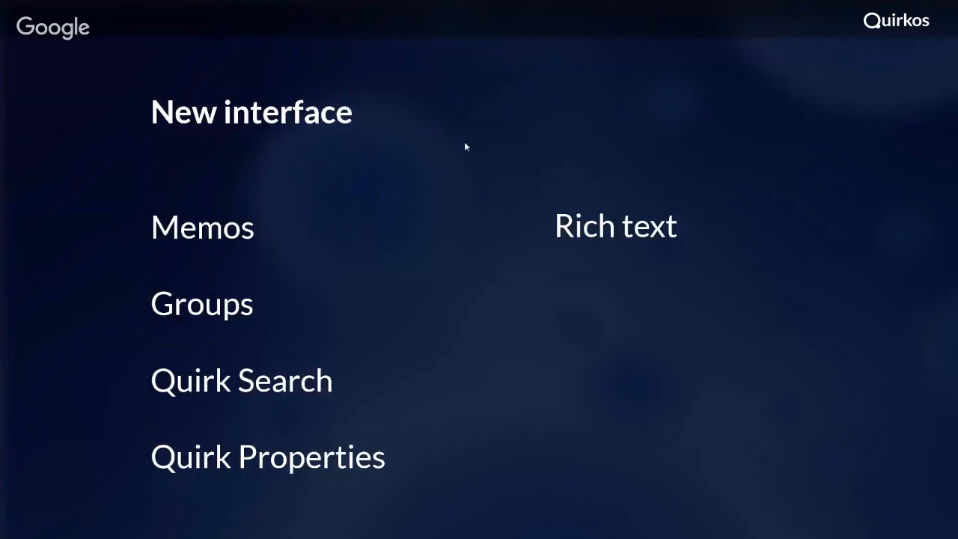
pyautogui.click(253, 84)
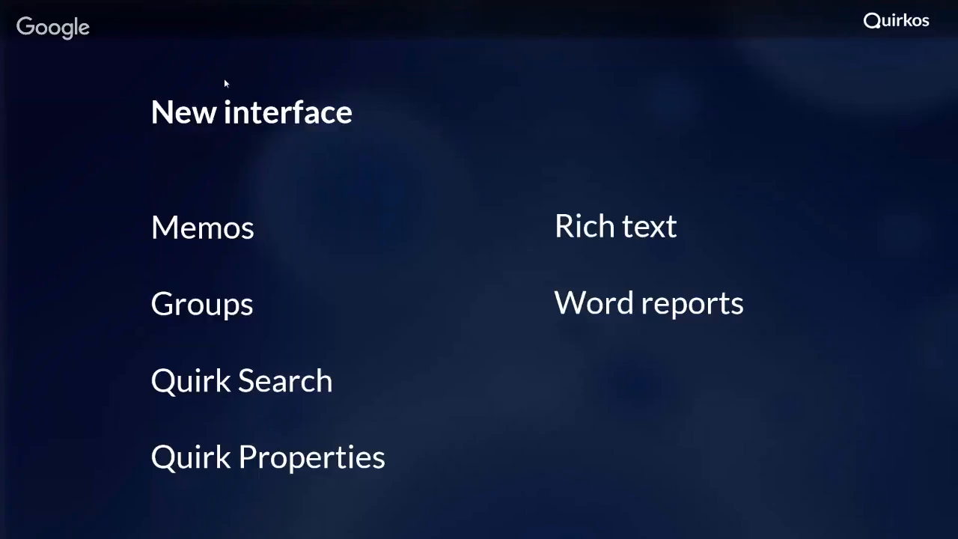
pyautogui.click(256, 117)
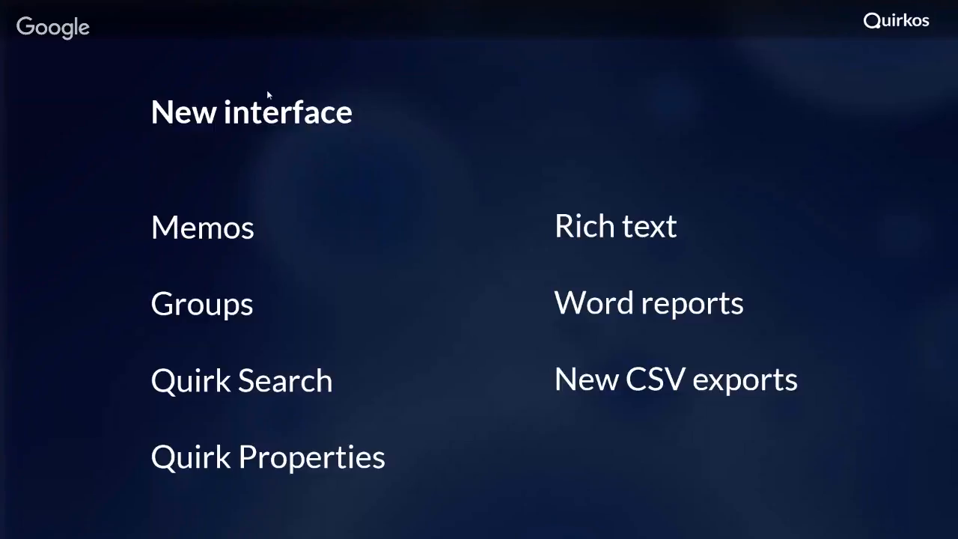
pyautogui.press('Right')
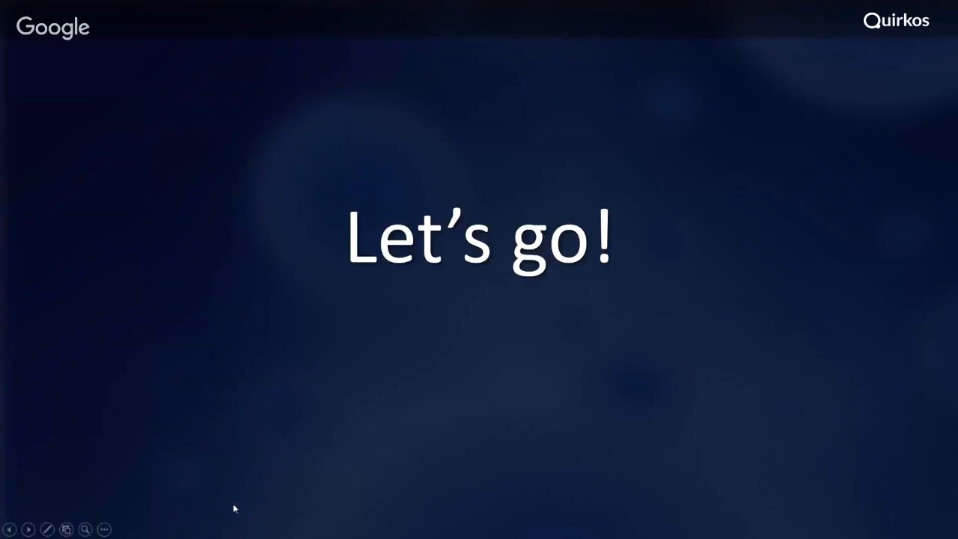
# Switch to Quirkos, remove 580 quirk project.QRK from the recent projects and open referendum coded example.qrk.
pyautogui.click(936, 60)
pyautogui.click(929, 71)
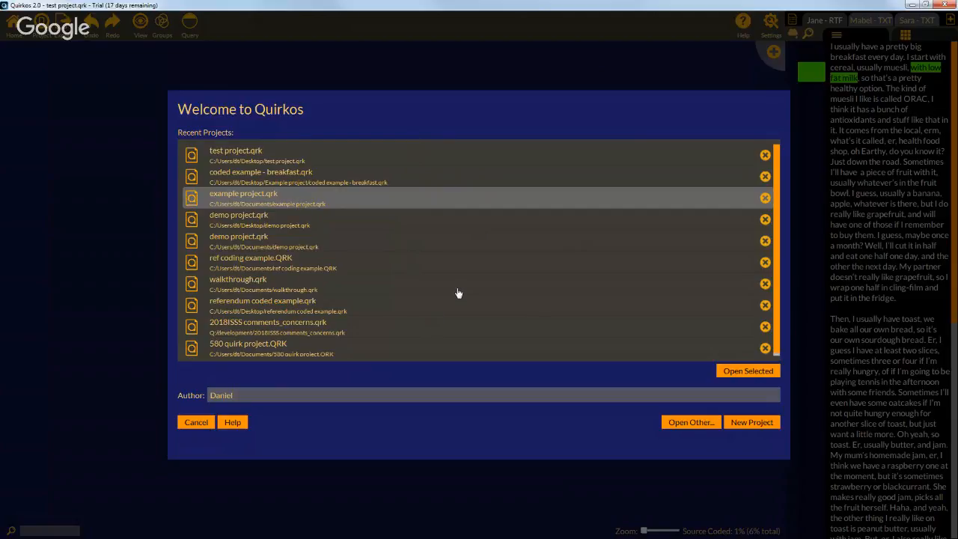
pyautogui.click(766, 326)
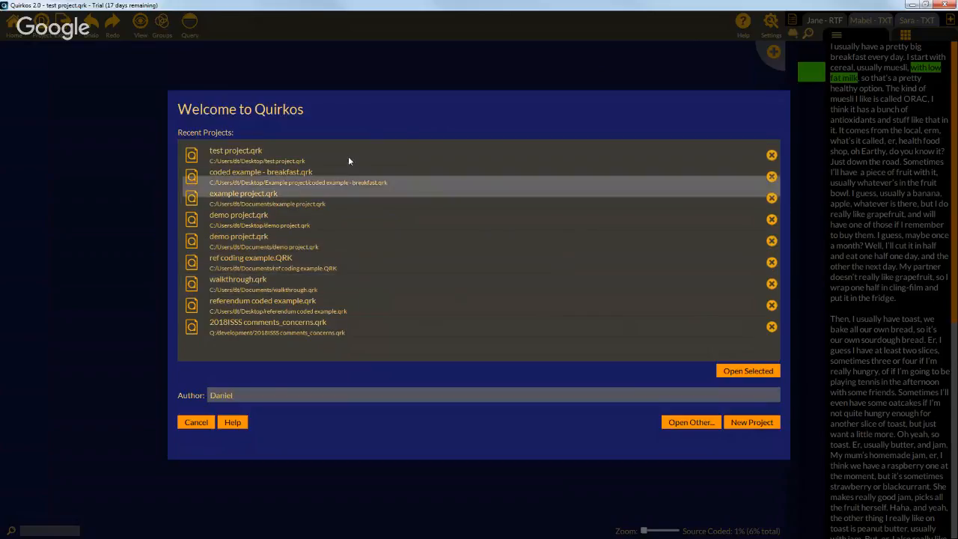
pyautogui.doubleClick(322, 305)
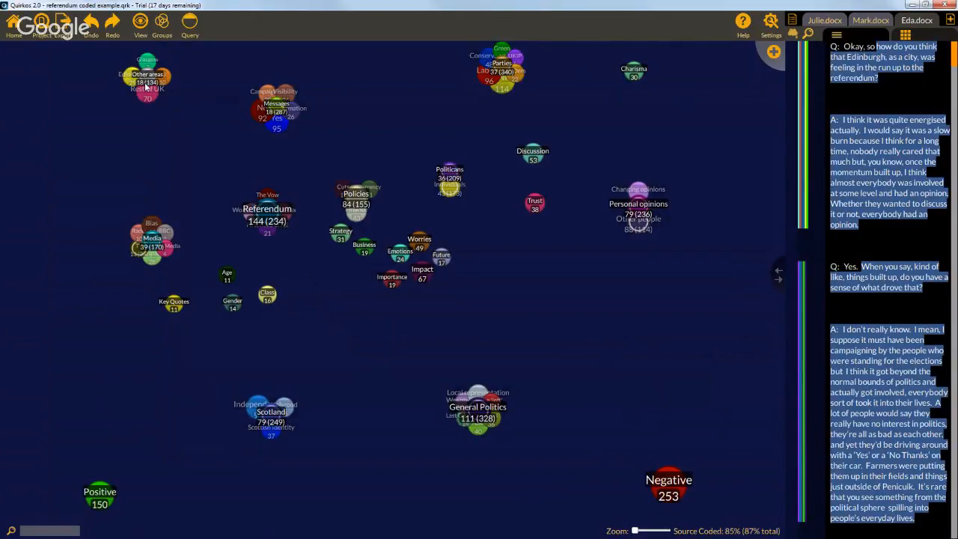
# Reposition the Other areas, Negative and Referendum quirks farther outward on the canvas and widen the source text pane.
pyautogui.moveTo(144, 83); pyautogui.dragTo(88, 81)
pyautogui.moveTo(663, 480); pyautogui.dragTo(677, 496)
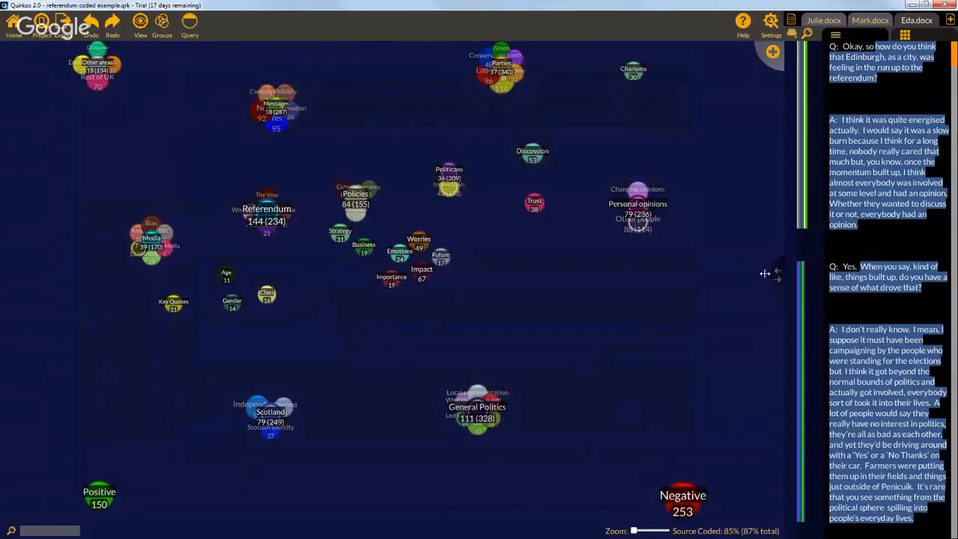
pyautogui.moveTo(772, 272); pyautogui.dragTo(706, 276)
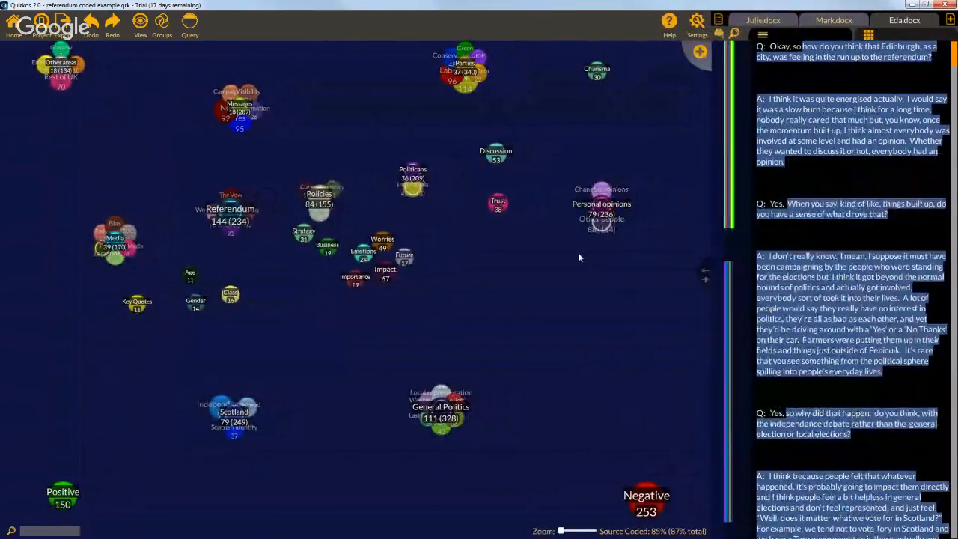
pyautogui.moveTo(560, 531)
pyautogui.mouseDown()
pyautogui.moveTo(578, 532)
pyautogui.moveTo(561, 531)
pyautogui.mouseUp()
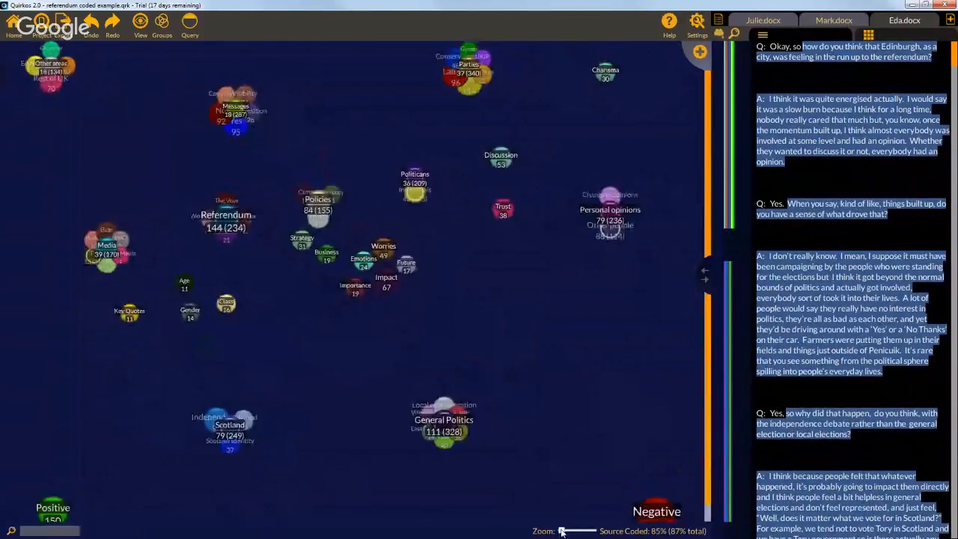
pyautogui.moveTo(228, 212); pyautogui.dragTo(201, 172)
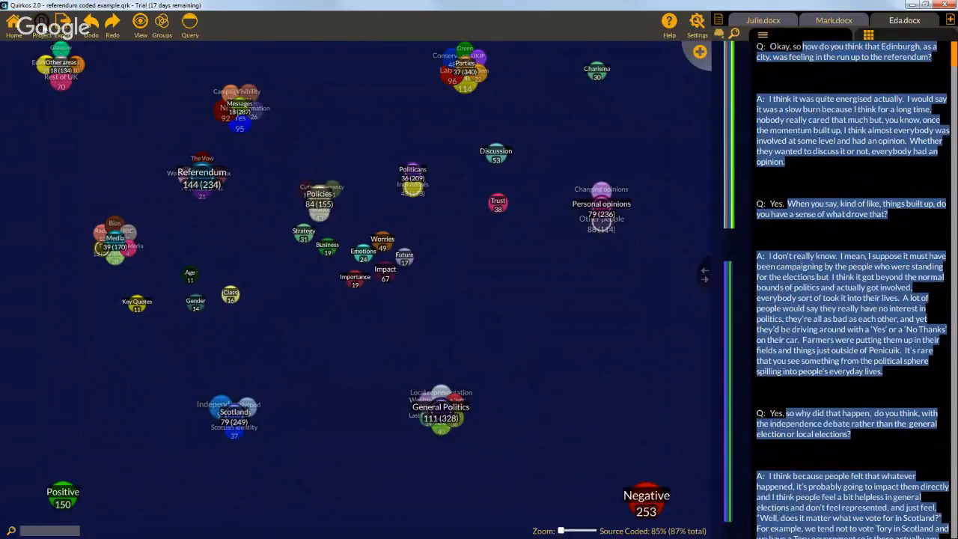
pyautogui.click(42, 24)
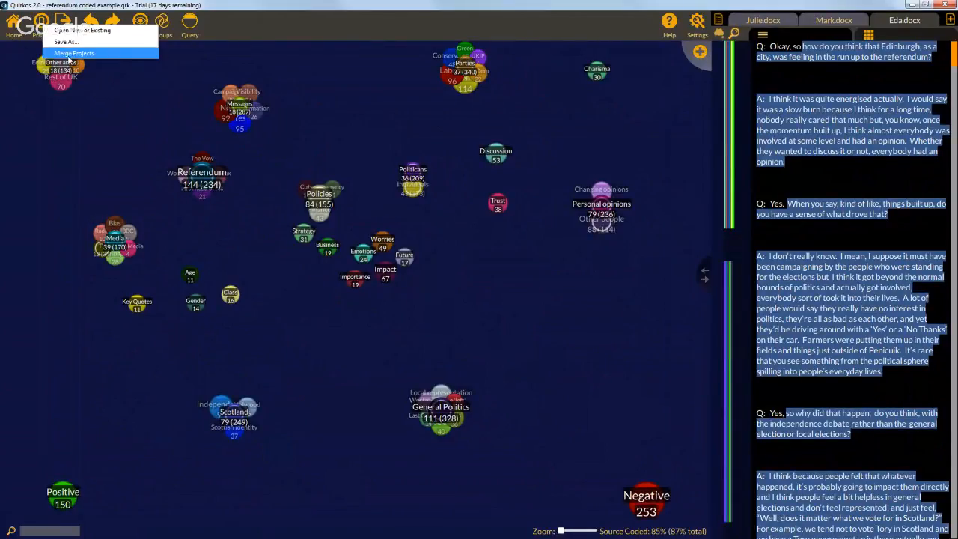
pyautogui.click(64, 19)
pyautogui.click(64, 19)
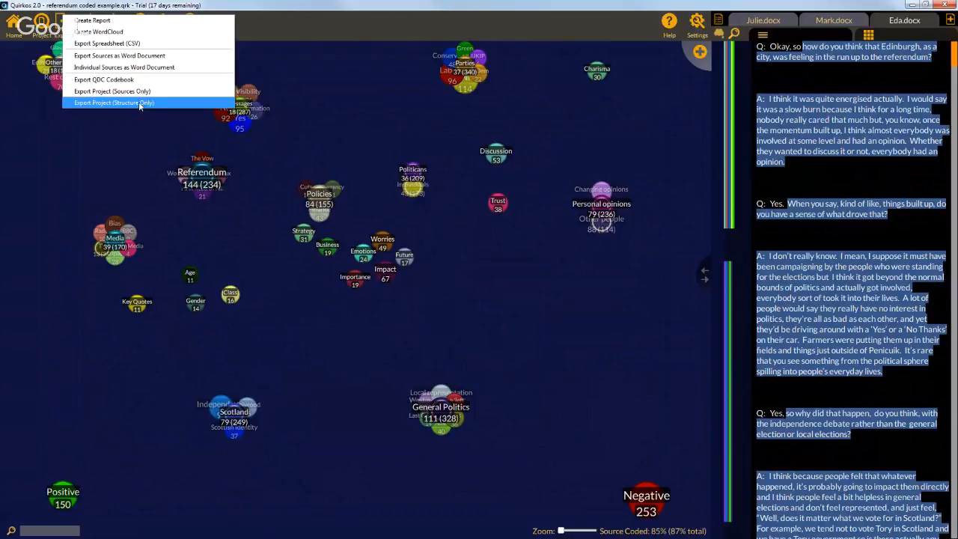
pyautogui.click(274, 26)
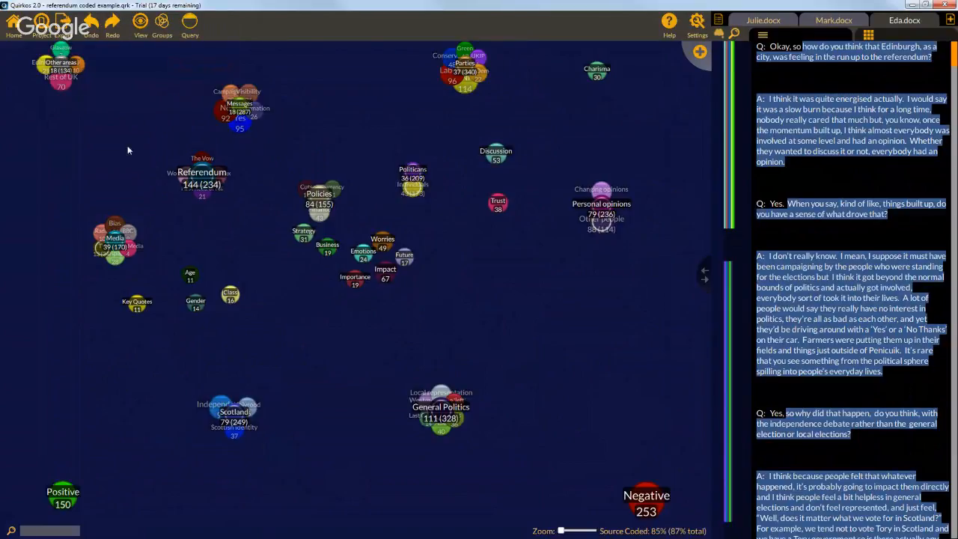
pyautogui.click(162, 24)
# Widen the source text pane further and switch between the Mark.docx and Eda.docx sources to view their coded text.
pyautogui.moveTo(681, 283); pyautogui.dragTo(644, 283)
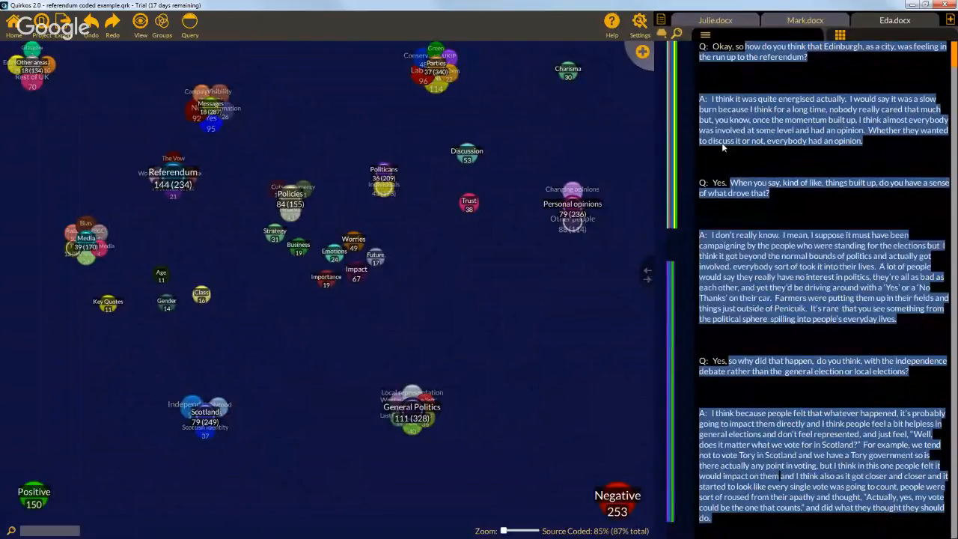
pyautogui.click(805, 21)
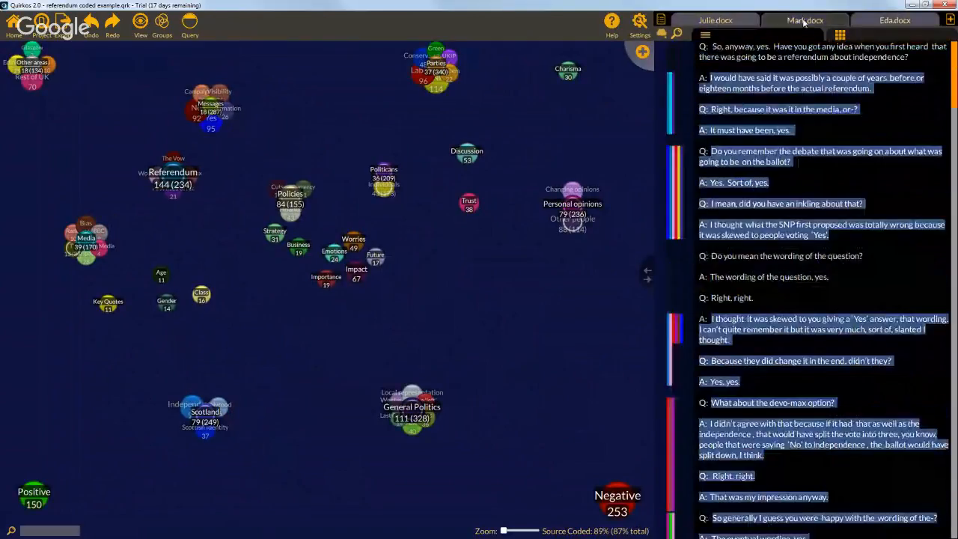
pyautogui.click(877, 22)
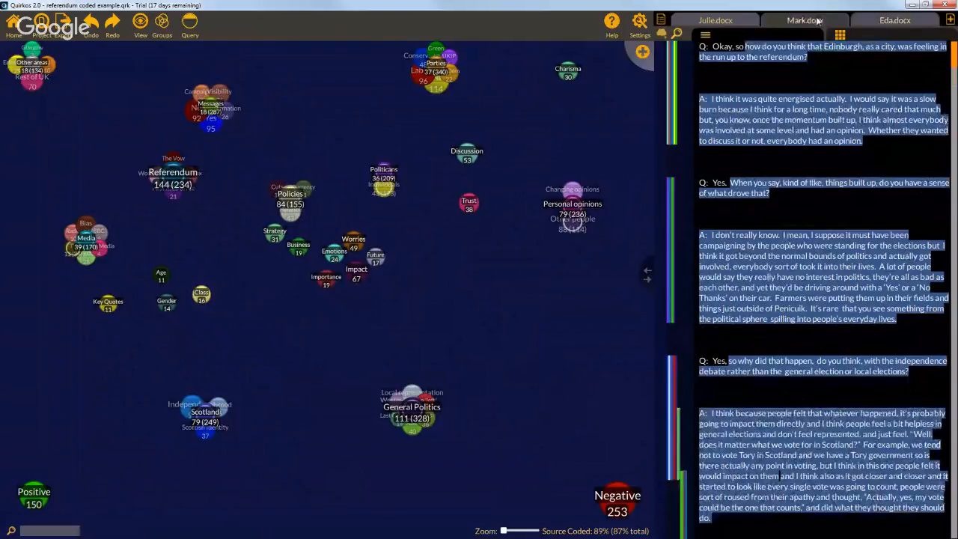
pyautogui.click(819, 21)
pyautogui.click(877, 21)
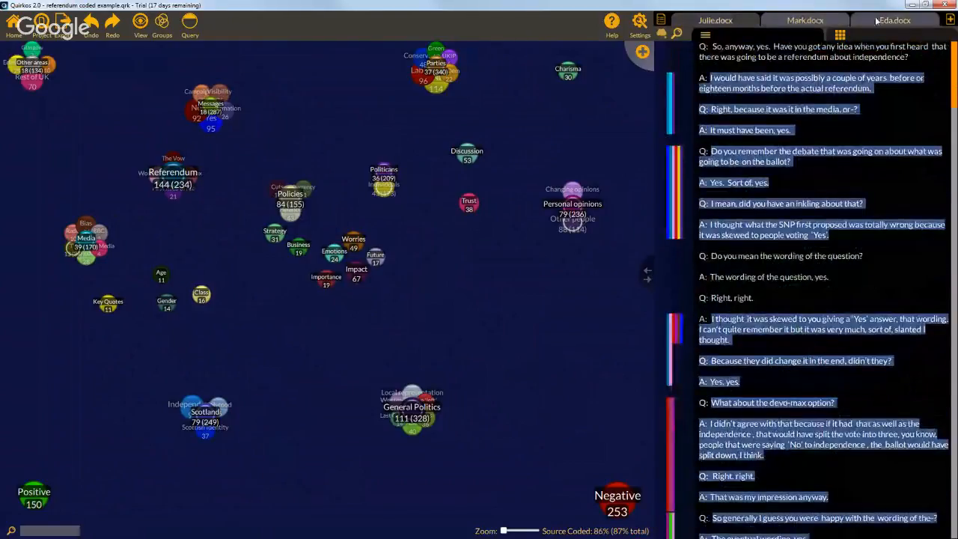
# Open James.docx, June.docx and Simon.docx from the list of all sources.
pyautogui.click(662, 20)
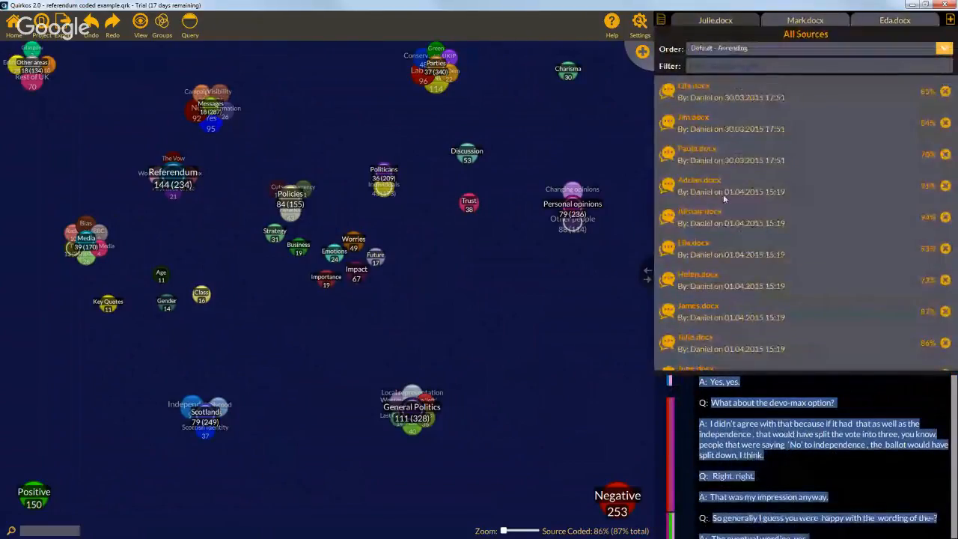
pyautogui.scroll(-2, 723, 194)
pyautogui.click(728, 224)
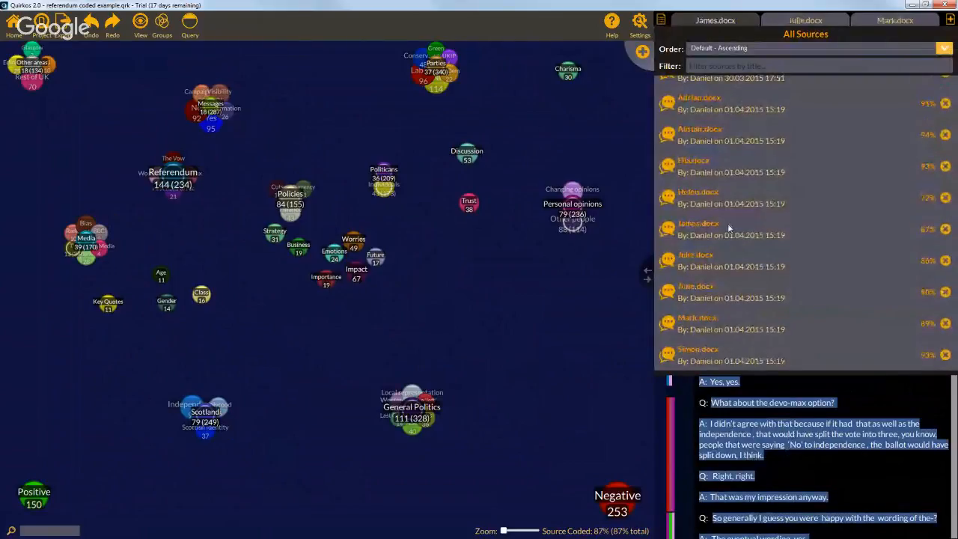
pyautogui.click(754, 299)
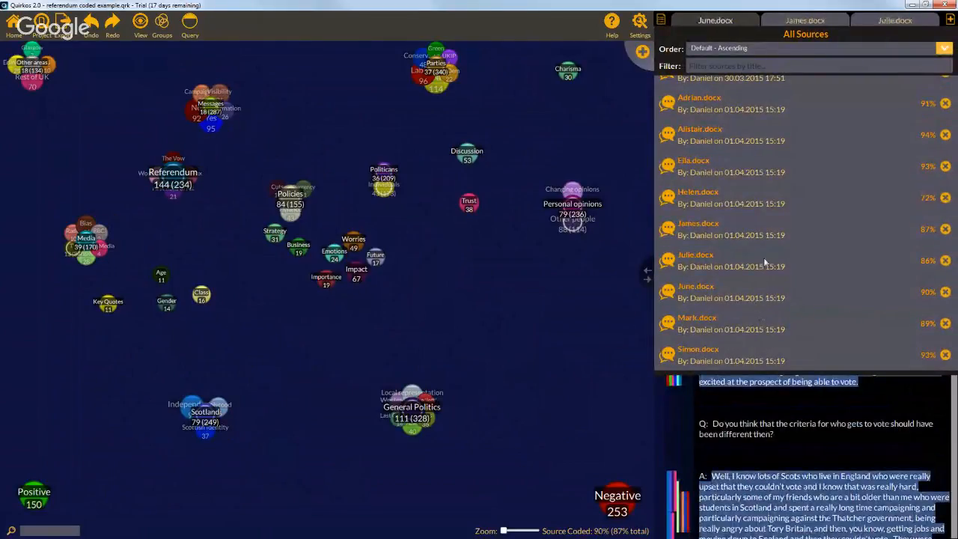
pyautogui.click(775, 356)
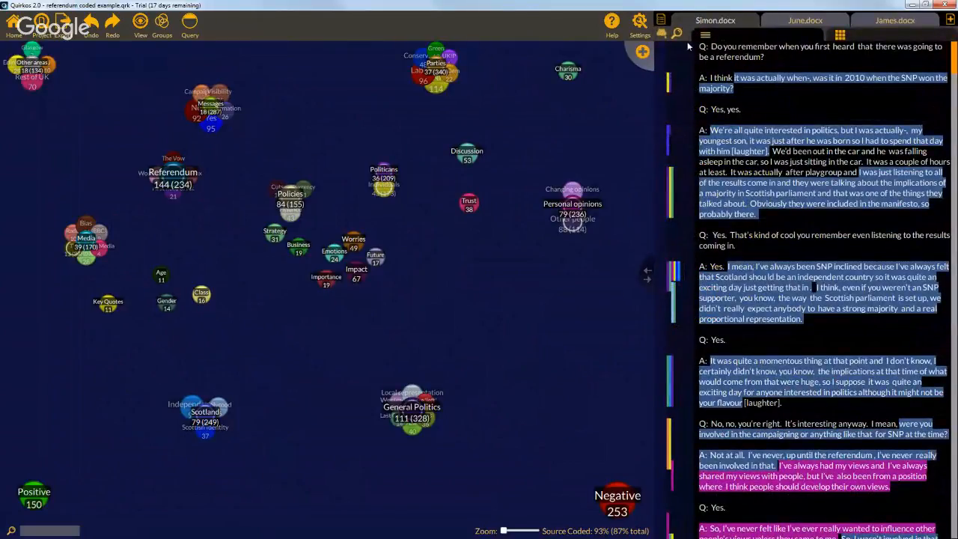
# Switch through June.docx to James.docx and compare the coded text of James.docx with its source properties.
pyautogui.click(807, 22)
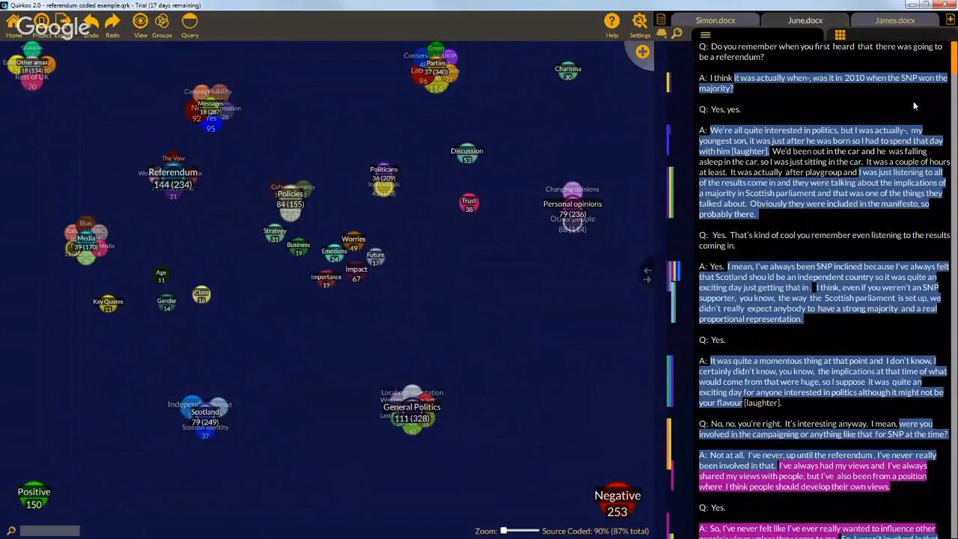
pyautogui.click(918, 19)
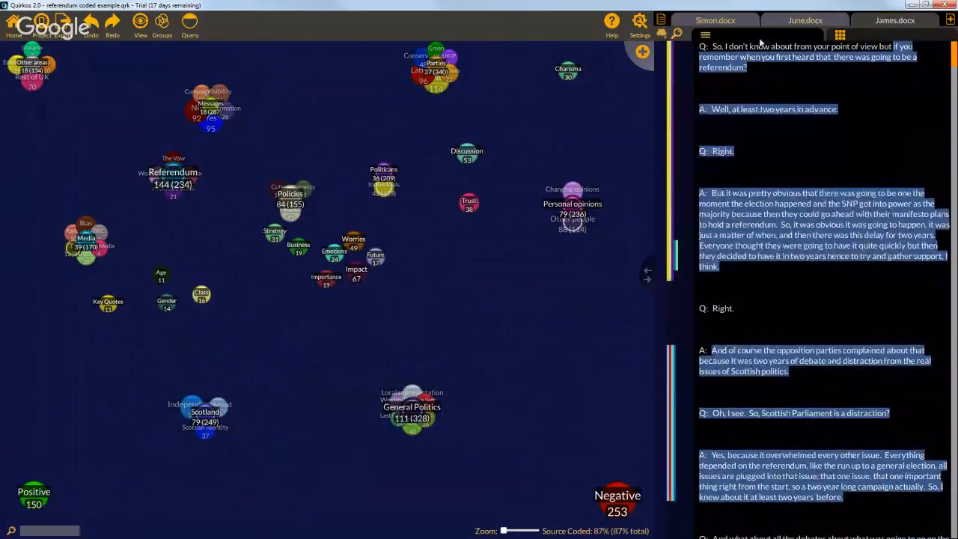
pyautogui.click(870, 40)
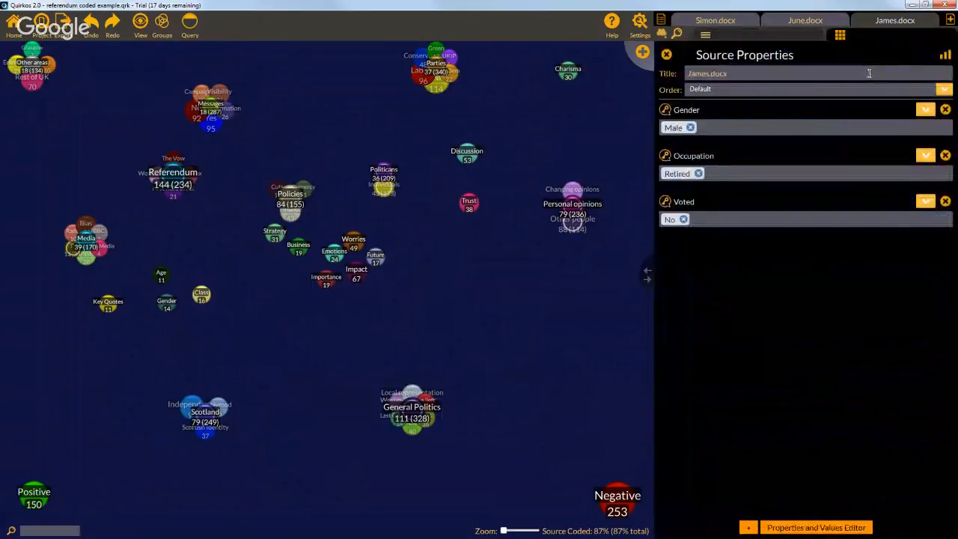
pyautogui.click(797, 37)
pyautogui.click(882, 36)
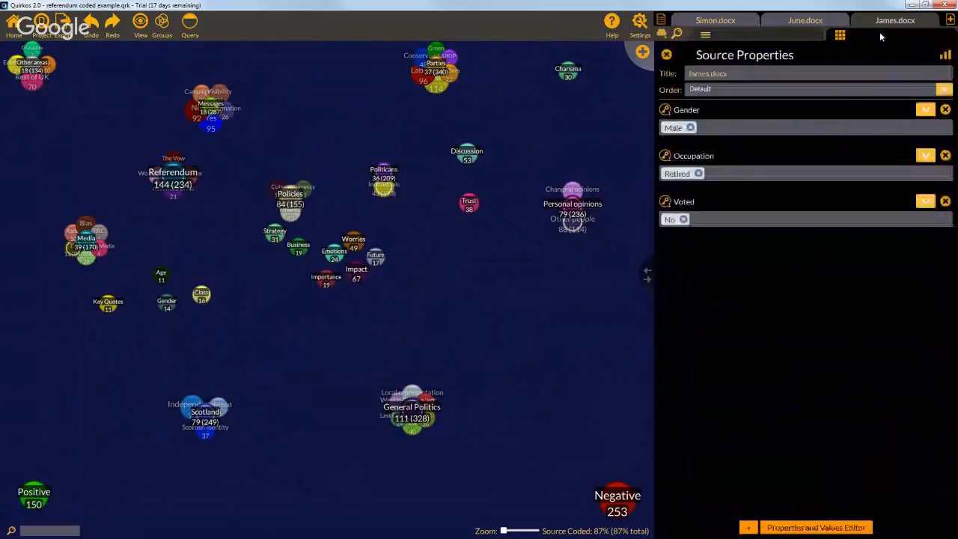
pyautogui.click(779, 36)
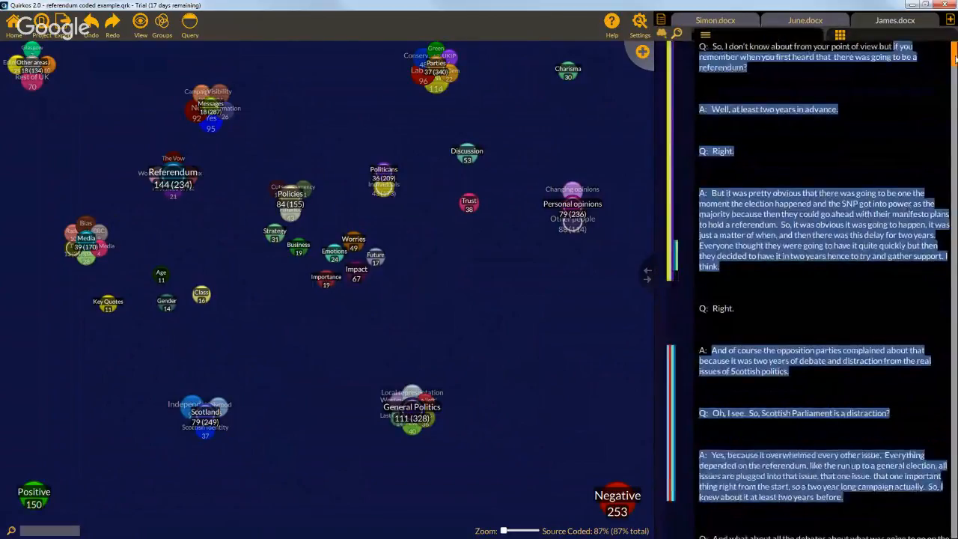
pyautogui.click(851, 36)
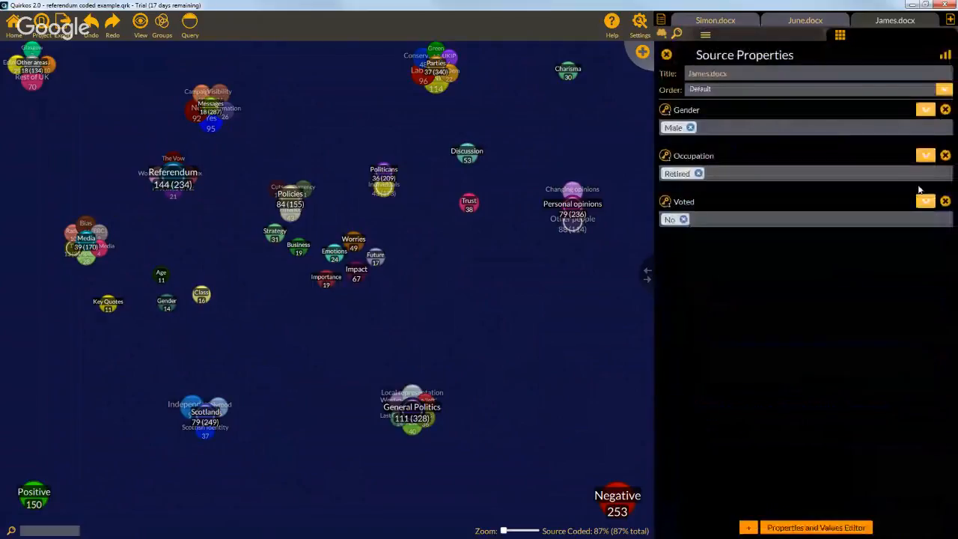
# View the source properties of June.docx, Simon.docx and James.docx, ending on the coded text of James.docx.
pyautogui.click(820, 23)
pyautogui.click(753, 20)
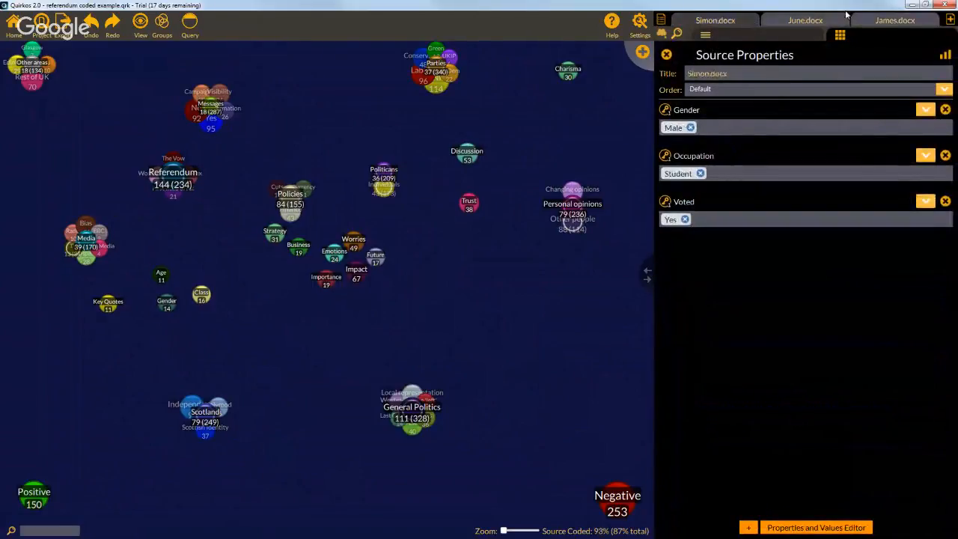
pyautogui.click(893, 21)
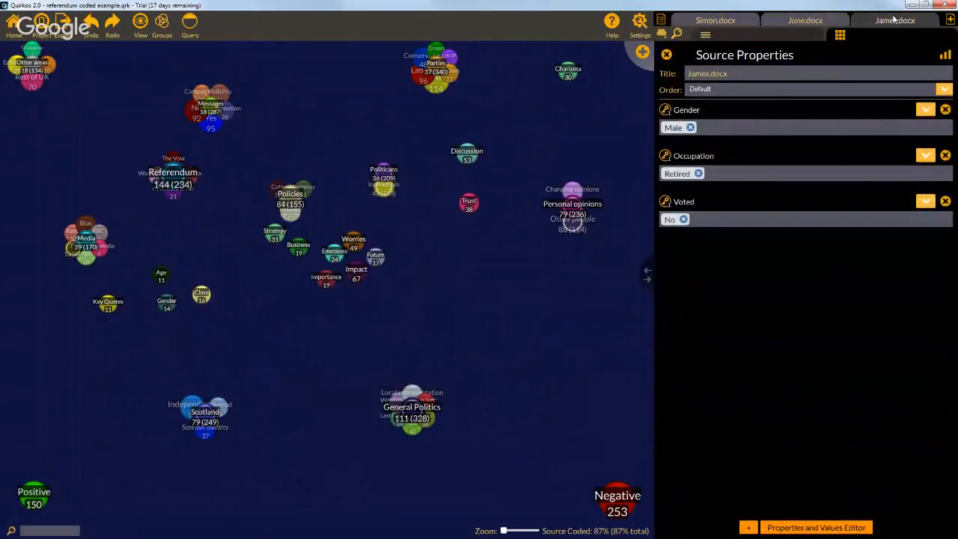
pyautogui.click(775, 36)
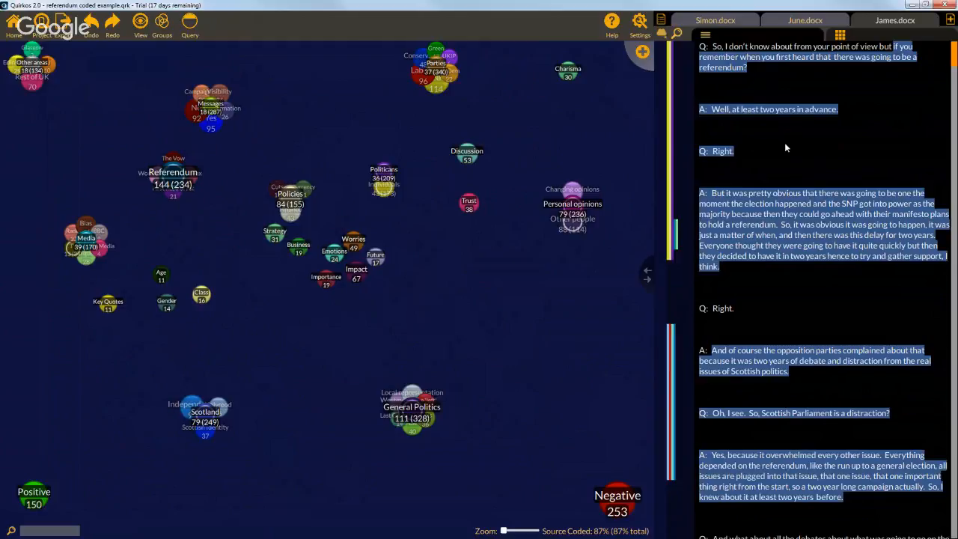
# Select the Jane, Mabel, Sara and Simon files in the Desktop's Example project folder for import as sources, and cancel the import.
pyautogui.click(950, 20)
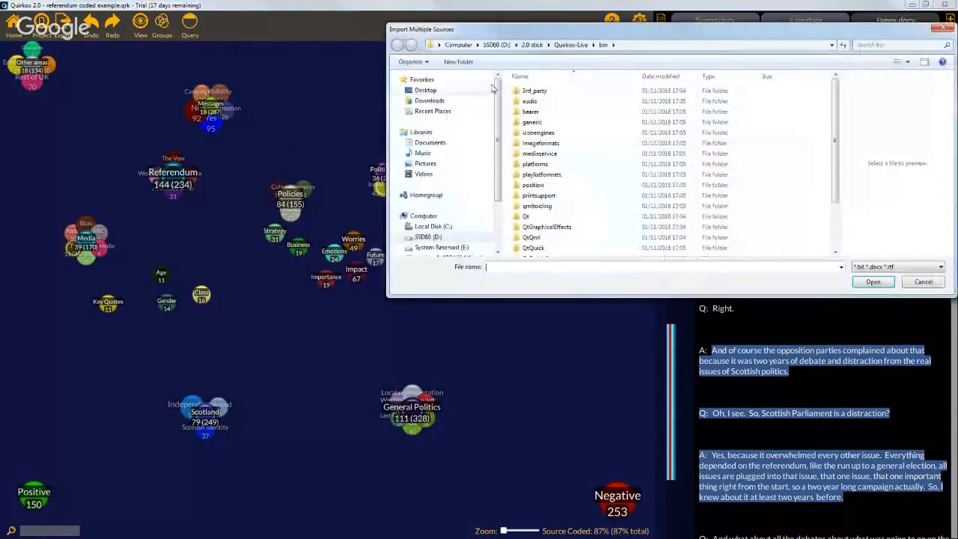
pyautogui.click(449, 90)
pyautogui.doubleClick(569, 123)
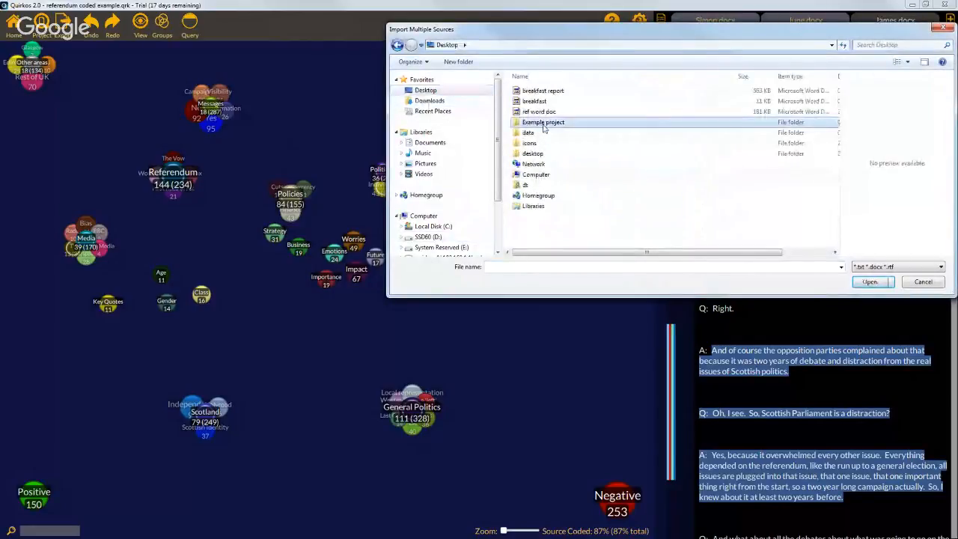
pyautogui.click(550, 112)
pyautogui.click(543, 122)
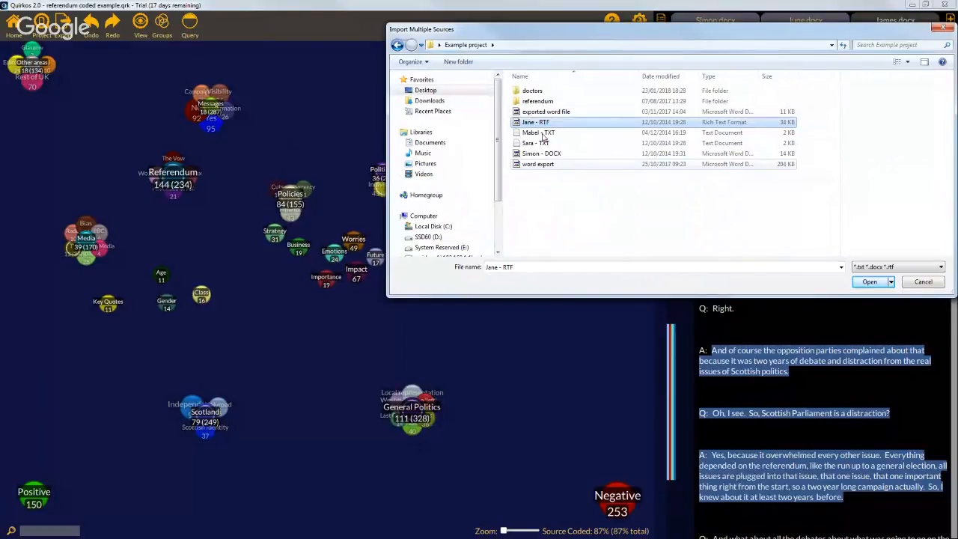
pyautogui.click(541, 153)
pyautogui.keyDown('shift'); pyautogui.click(536, 122); pyautogui.keyUp('shift')
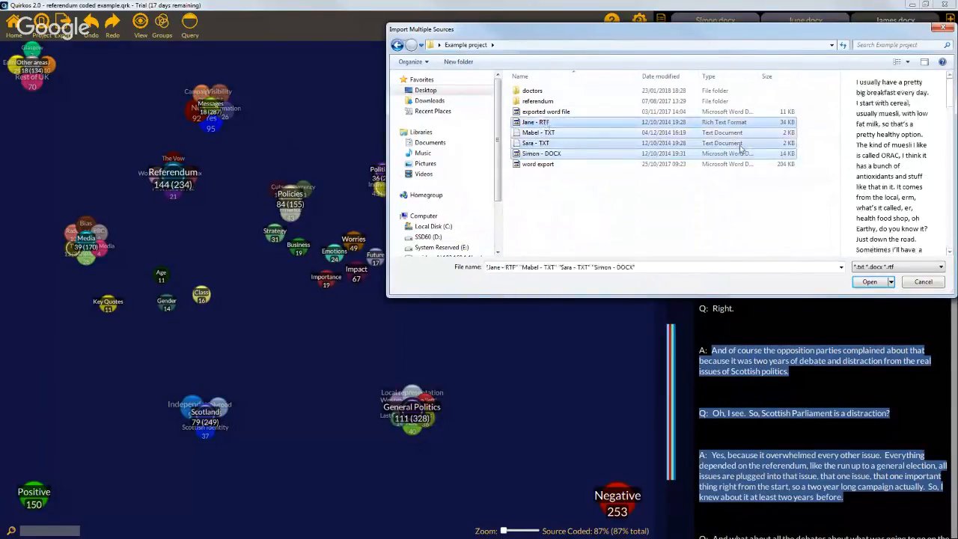
pyautogui.click(922, 283)
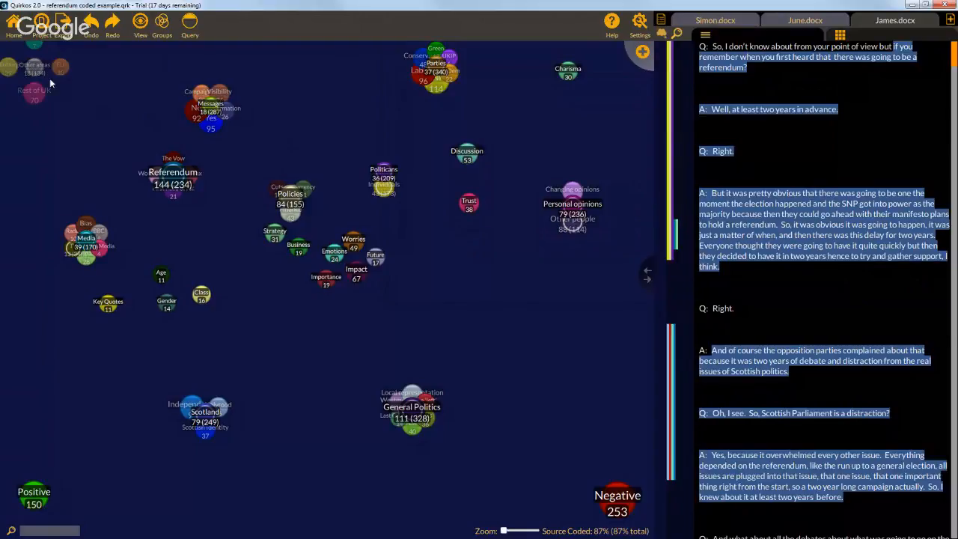
# Move the Other areas quirk cluster away from the canvas corner so its subquirks have room.
pyautogui.moveTo(45, 73); pyautogui.dragTo(91, 132)
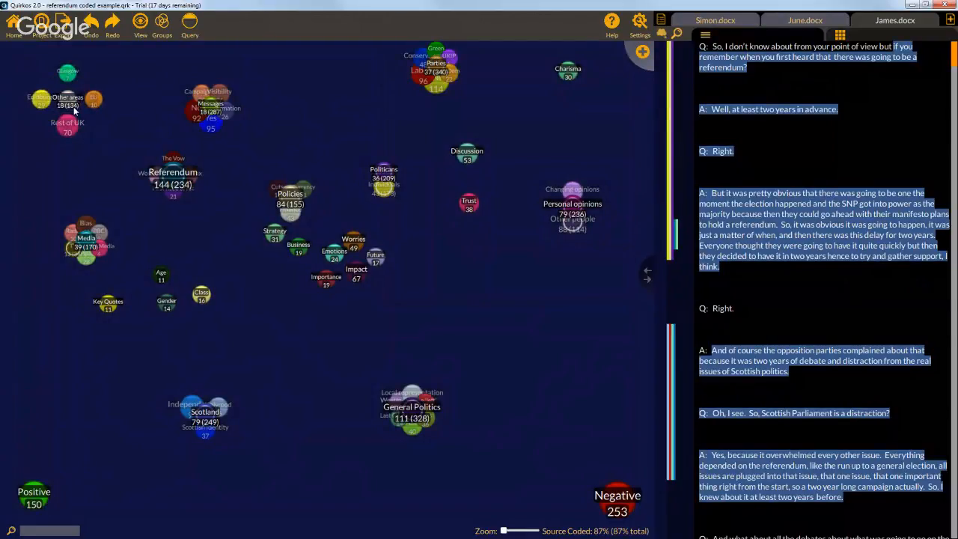
pyautogui.moveTo(74, 106)
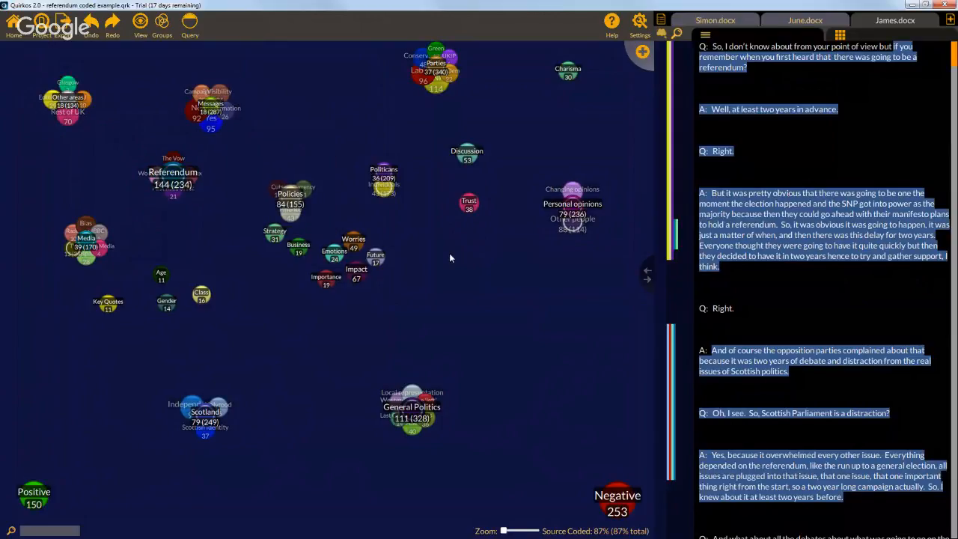
# Hide the number of codings on all quirks and show it again.
pyautogui.click(139, 22)
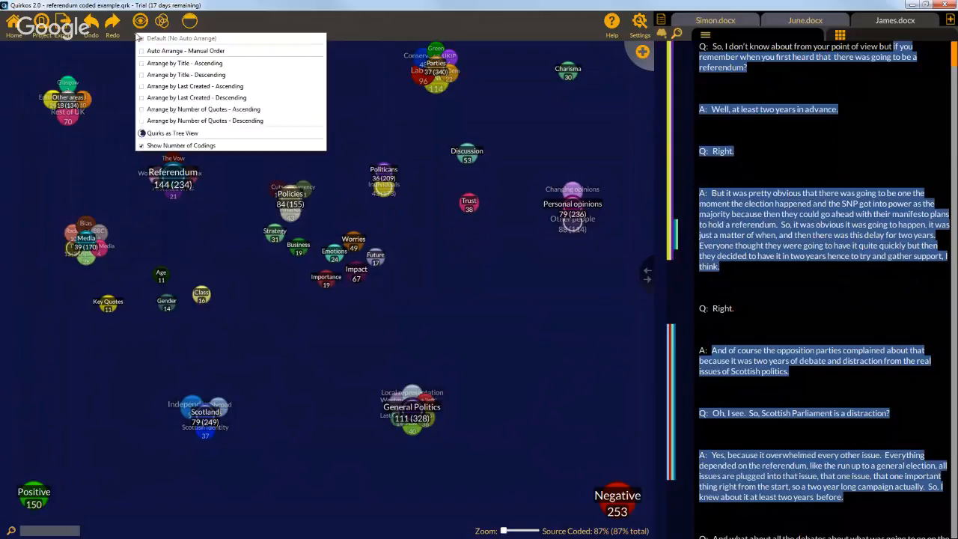
pyautogui.click(205, 145)
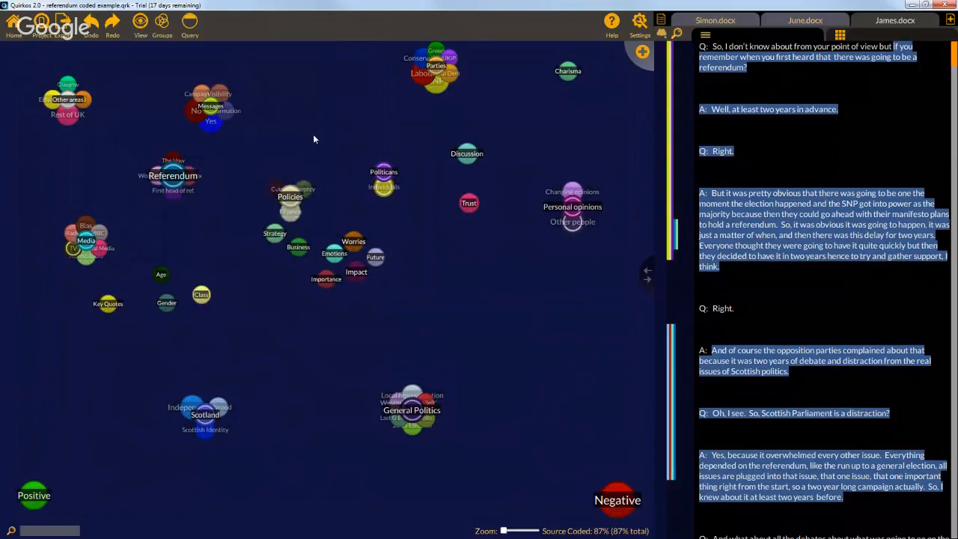
pyautogui.click(141, 27)
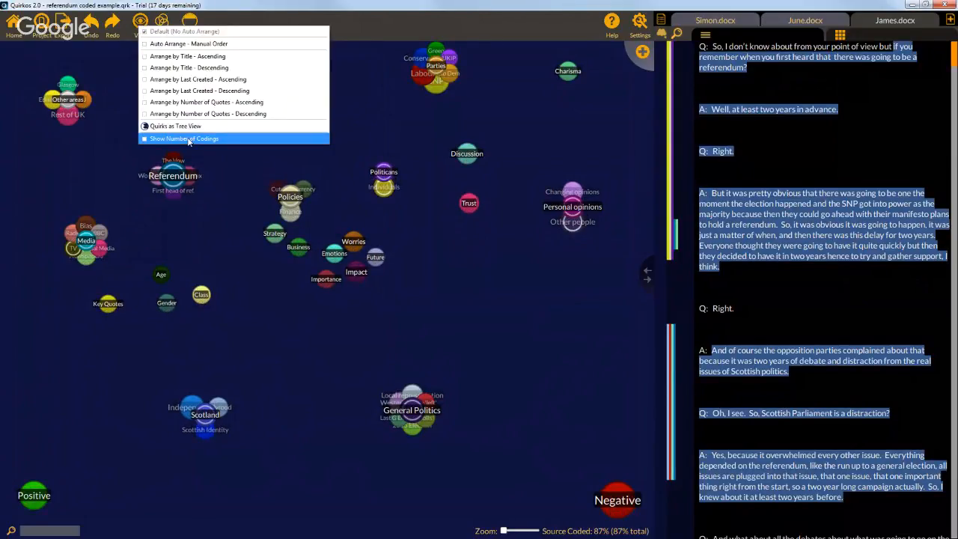
pyautogui.click(188, 138)
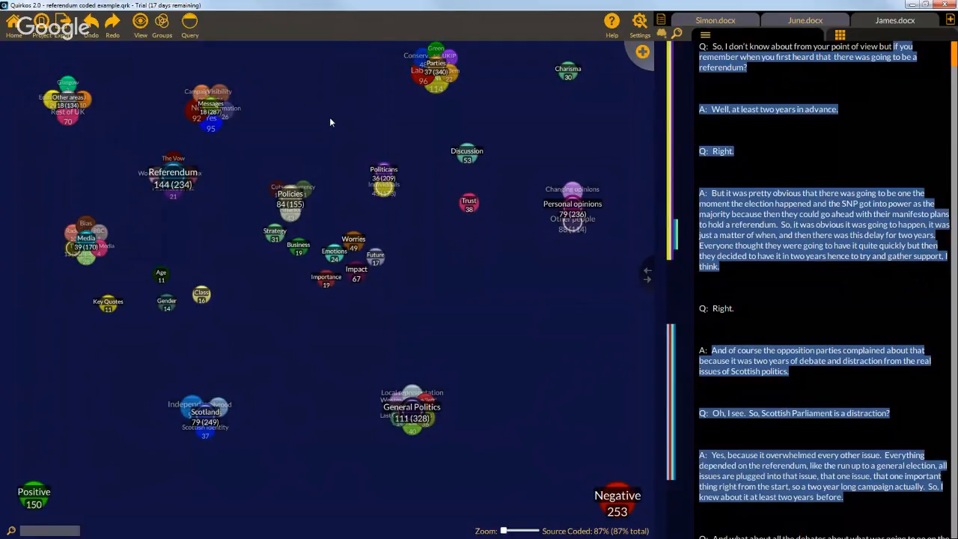
# Show and hide the empty memo column beside the James.docx text twice.
pyautogui.moveTo(439, 65)
pyautogui.click(662, 36)
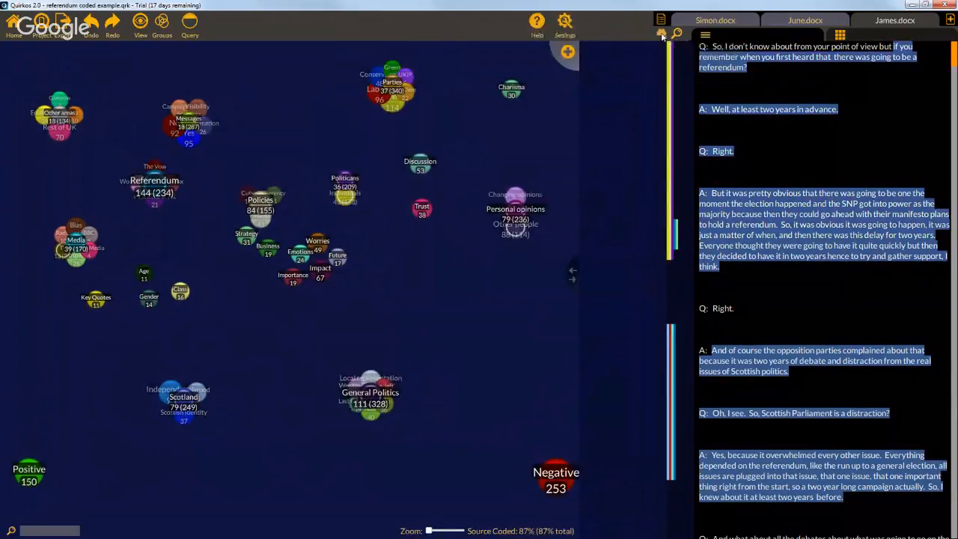
pyautogui.click(662, 36)
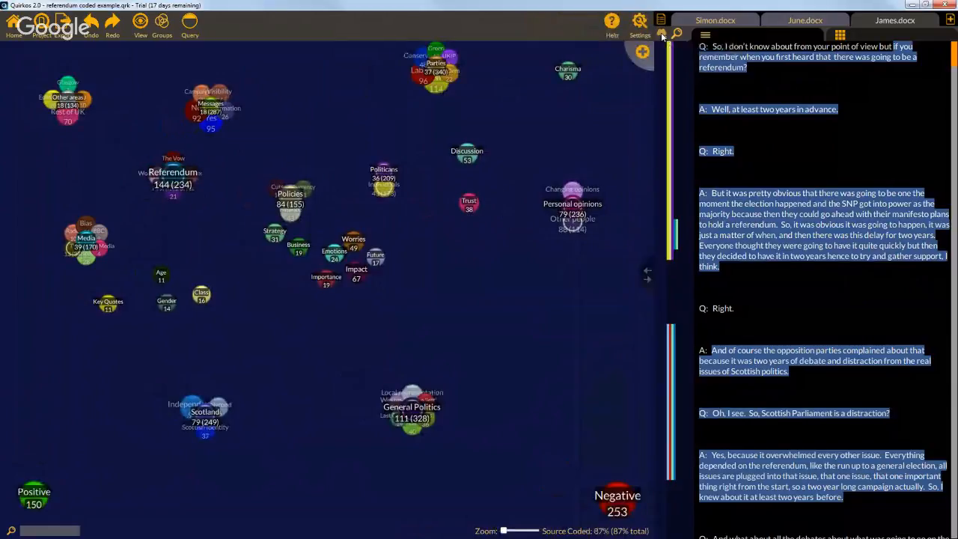
pyautogui.click(662, 34)
pyautogui.click(662, 34)
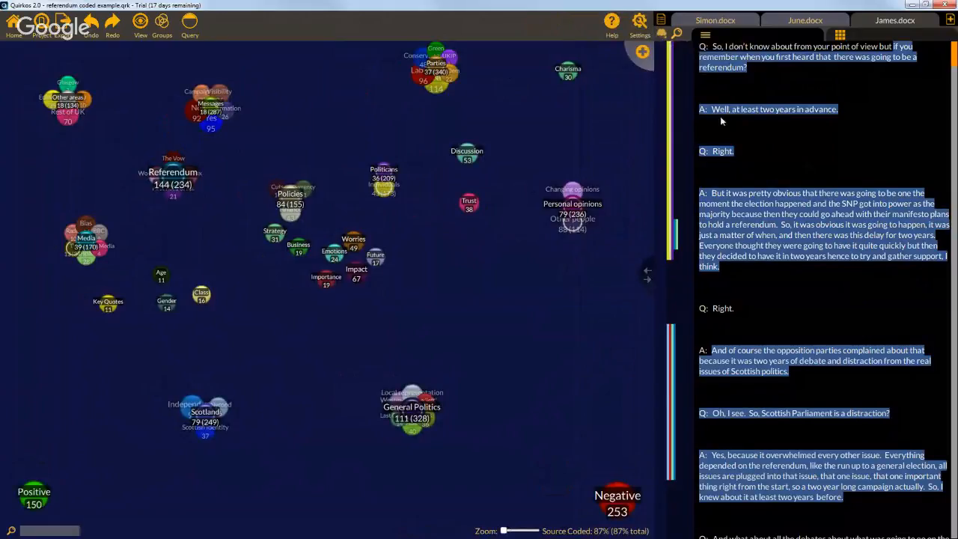
# Attach the memo "This person was well informed about the process" to the answer "Well, at least two years in advance." and check its linked text.
pyautogui.moveTo(713, 112); pyautogui.dragTo(843, 114)
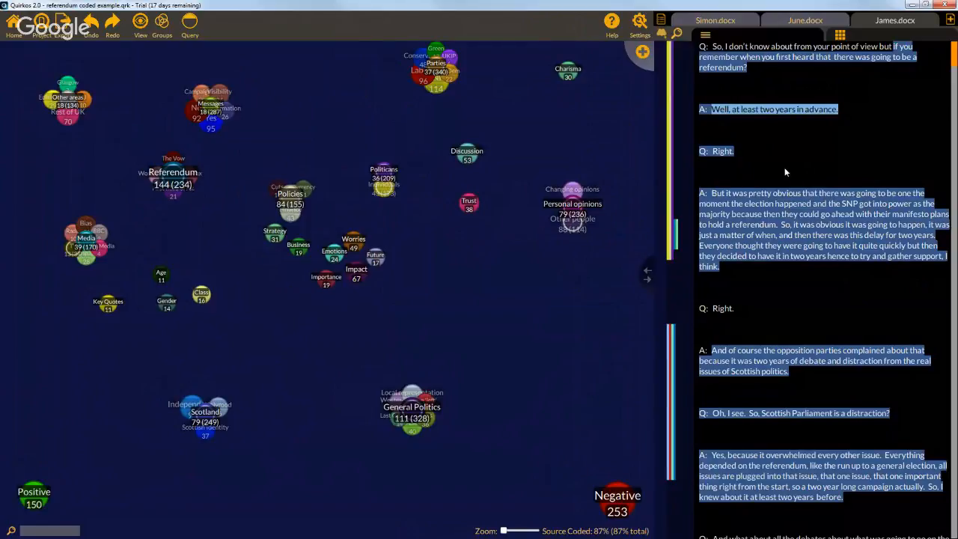
pyautogui.moveTo(796, 113); pyautogui.dragTo(657, 138)
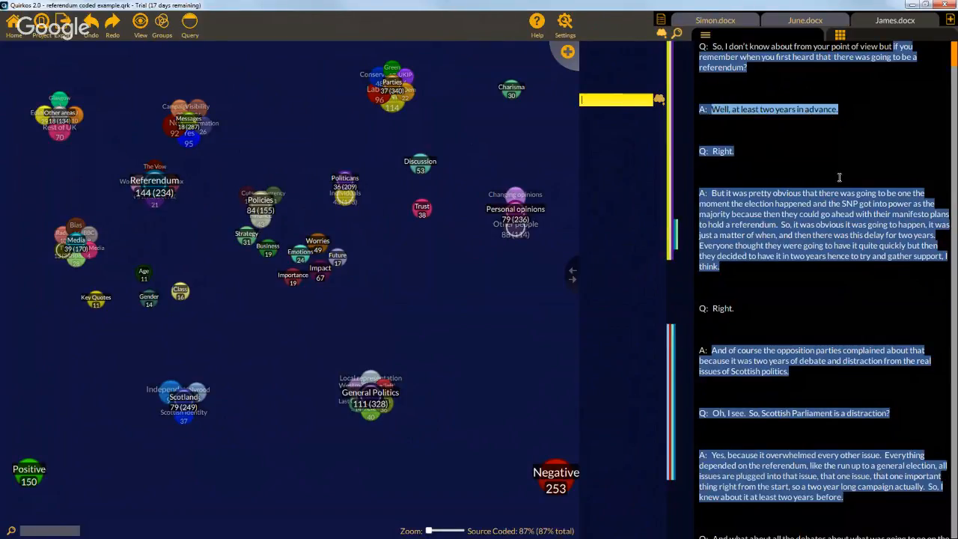
pyautogui.write('This person weas well infom')
pyautogui.press('BackSpace')
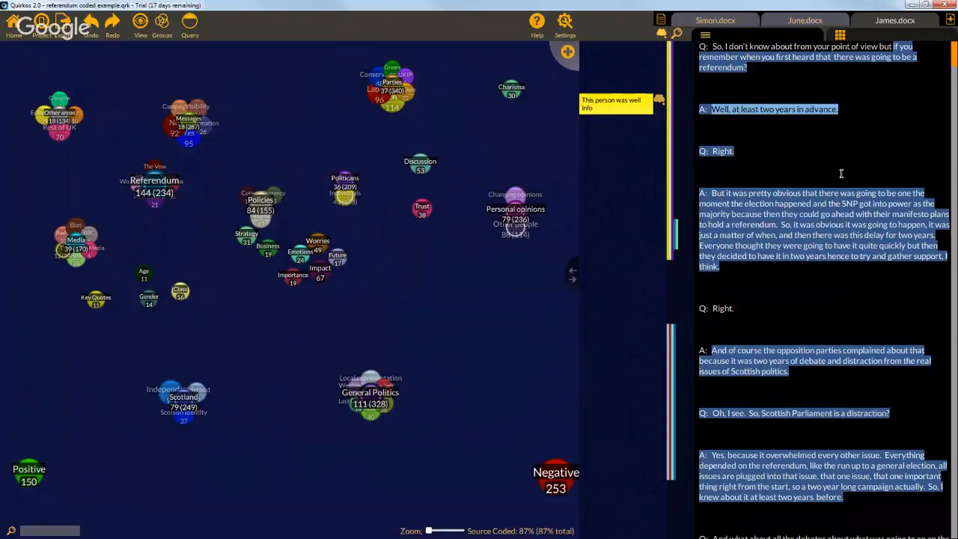
pyautogui.write('rmed about the process')
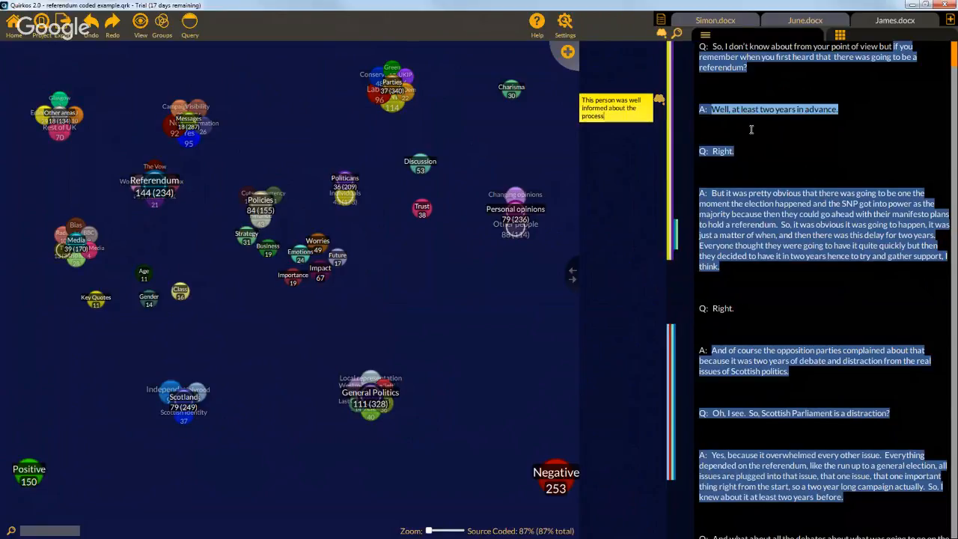
pyautogui.click(764, 132)
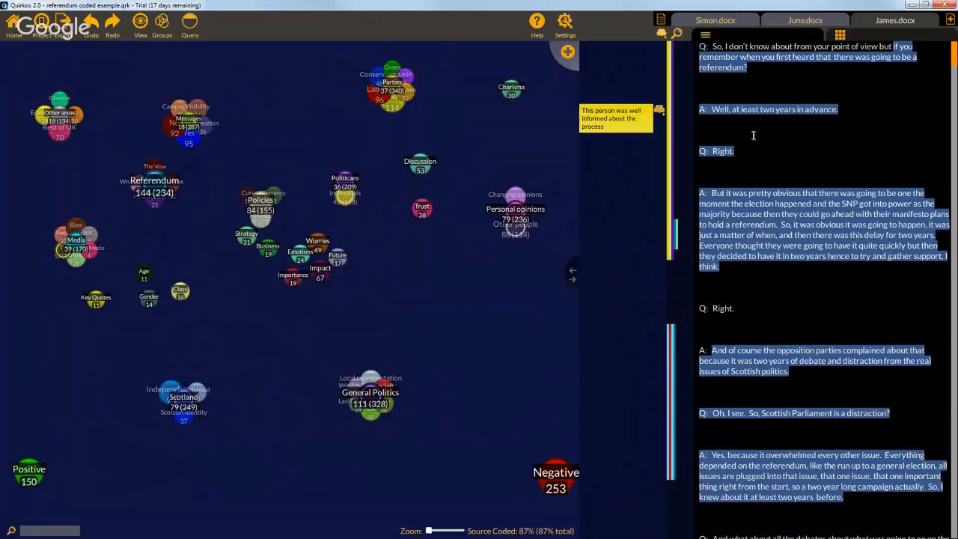
pyautogui.click(659, 113)
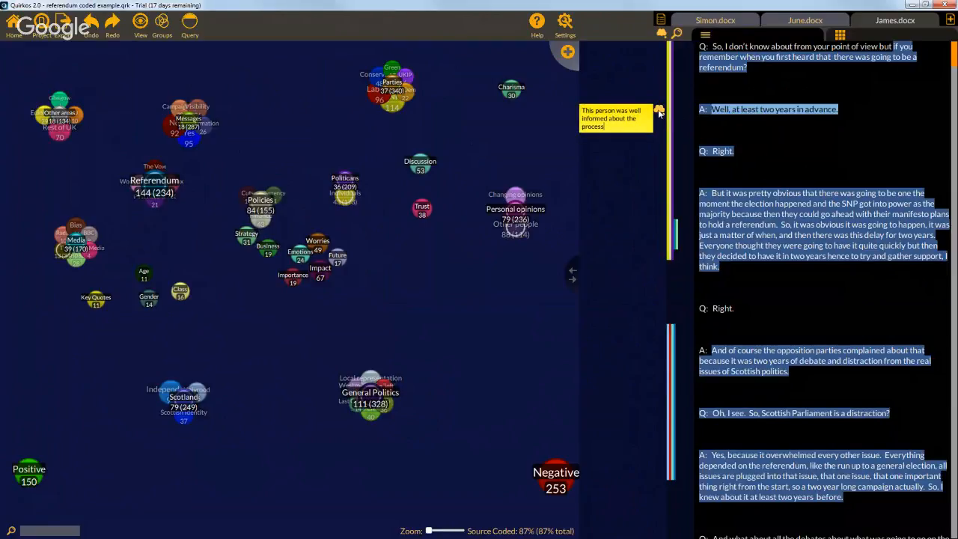
pyautogui.click(805, 191)
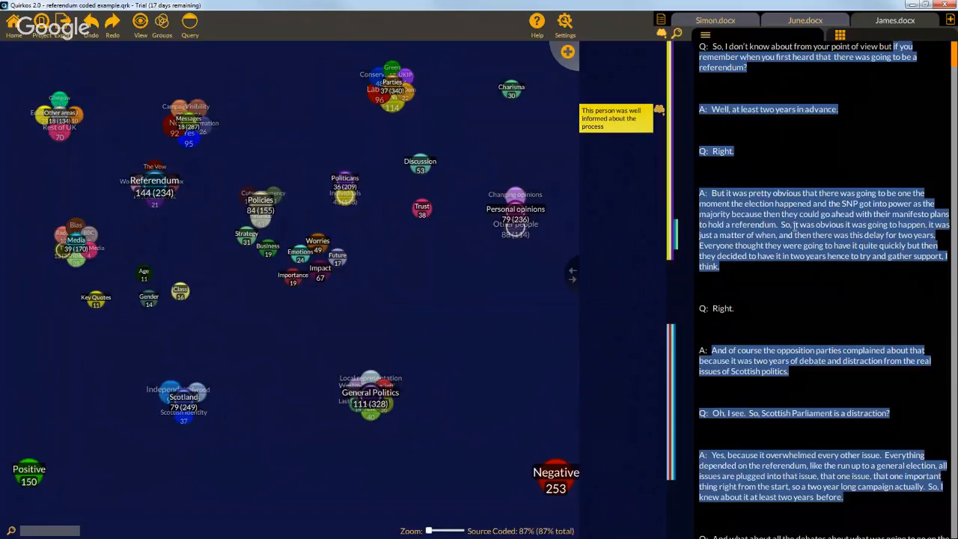
# Attach the memo "Seemed to think it was inevitable" to the text "So, it was obvious it was going to happen".
pyautogui.moveTo(781, 225); pyautogui.dragTo(935, 225)
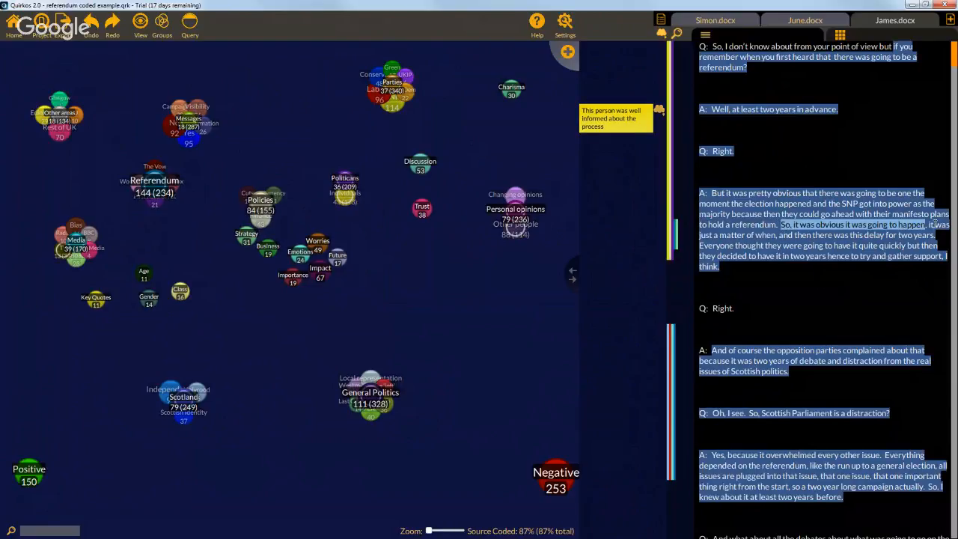
pyautogui.click(635, 227)
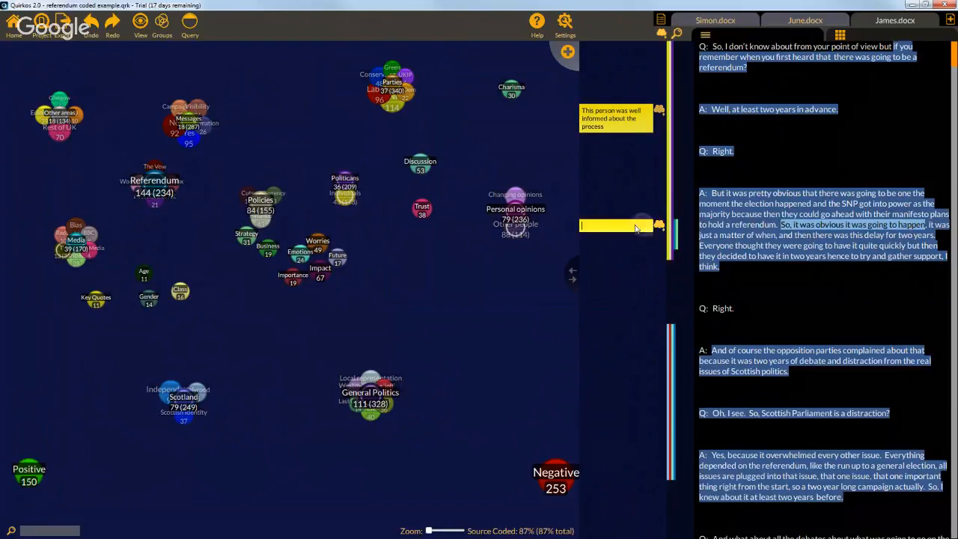
pyautogui.write('Seemed to think it was inevitable')
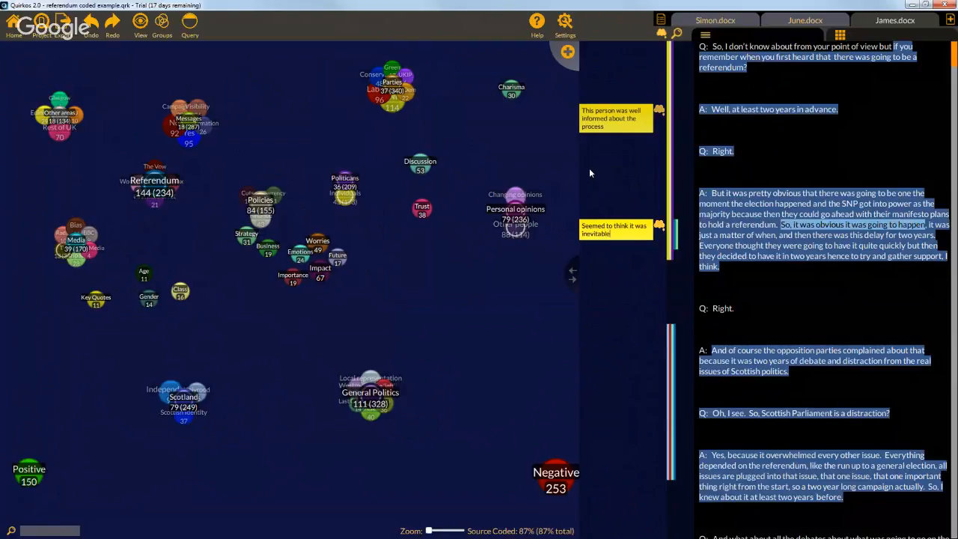
# Collapse and redisplay the memo column holding the two memos.
pyautogui.click(661, 33)
pyautogui.click(661, 34)
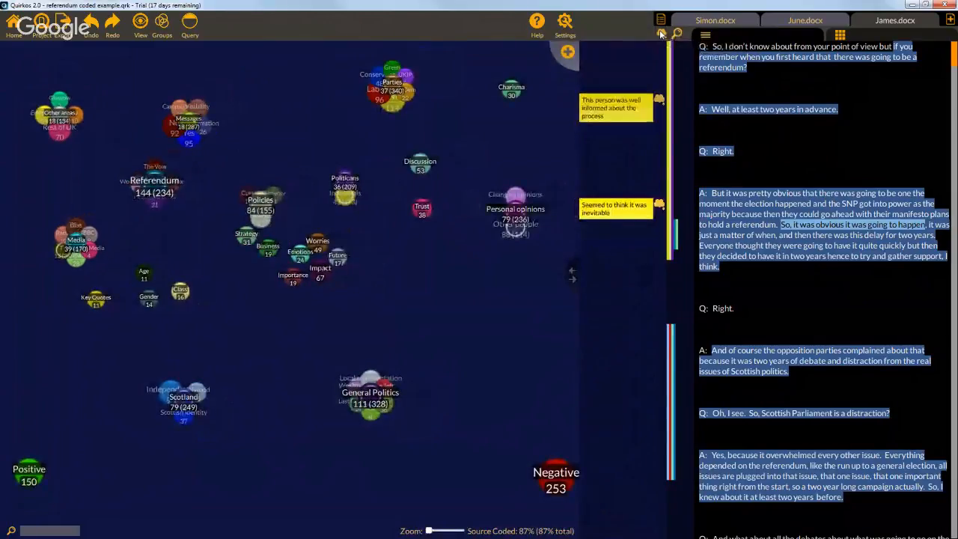
pyautogui.click(661, 34)
pyautogui.click(660, 34)
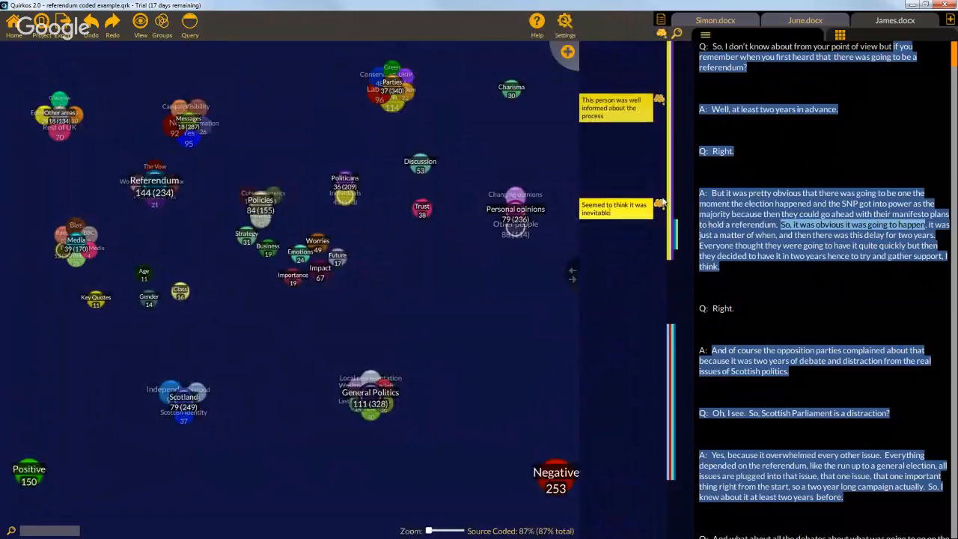
# Attach the memo "Was it really?" to the word "obvious" inside the already annotated sentence.
pyautogui.click(829, 214)
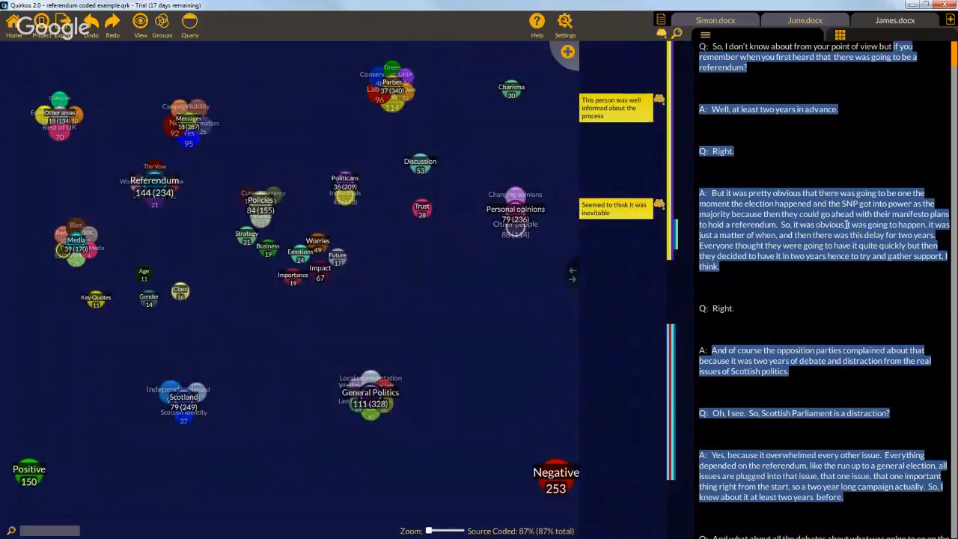
pyautogui.doubleClick(829, 225)
pyautogui.moveTo(632, 269); pyautogui.dragTo(602, 274)
pyautogui.write('Was it really?')
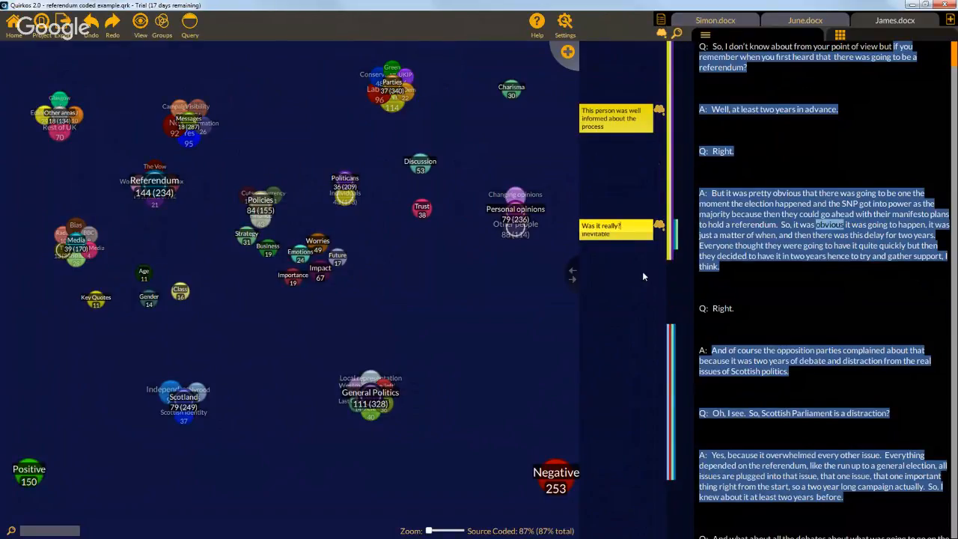
pyautogui.click(636, 290)
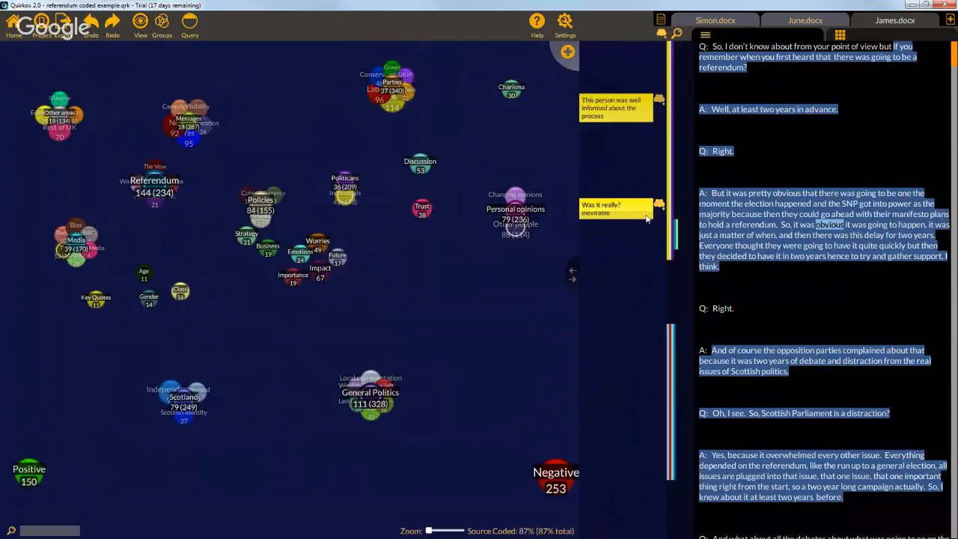
# Switch between the two overlapping memos on the "obvious" sentence to examine each one and its linked text.
pyautogui.click(645, 216)
pyautogui.click(660, 204)
pyautogui.click(661, 204)
pyautogui.click(661, 204)
pyautogui.click(616, 214)
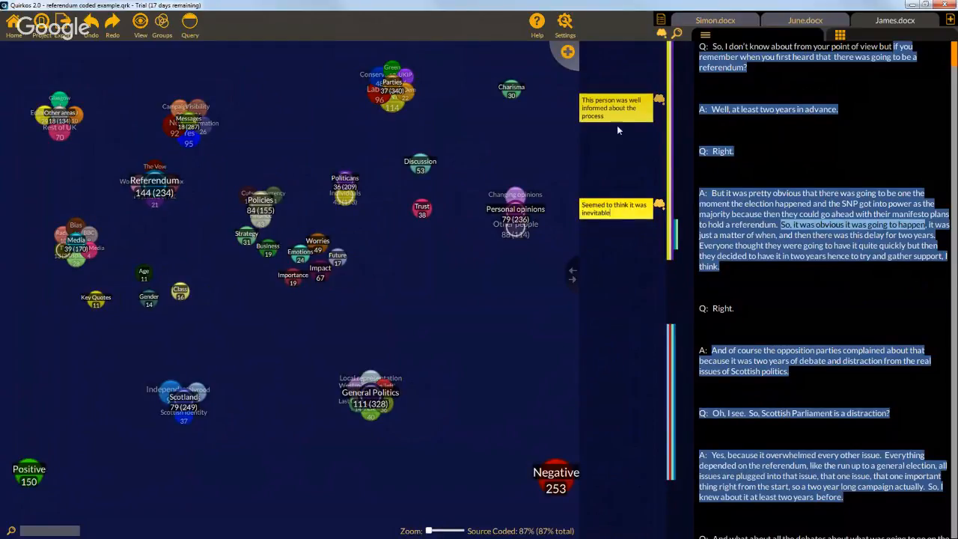
# Code the first memo's linked text, "Well, at least two years in advance.", to the Charisma quirk.
pyautogui.click(616, 112)
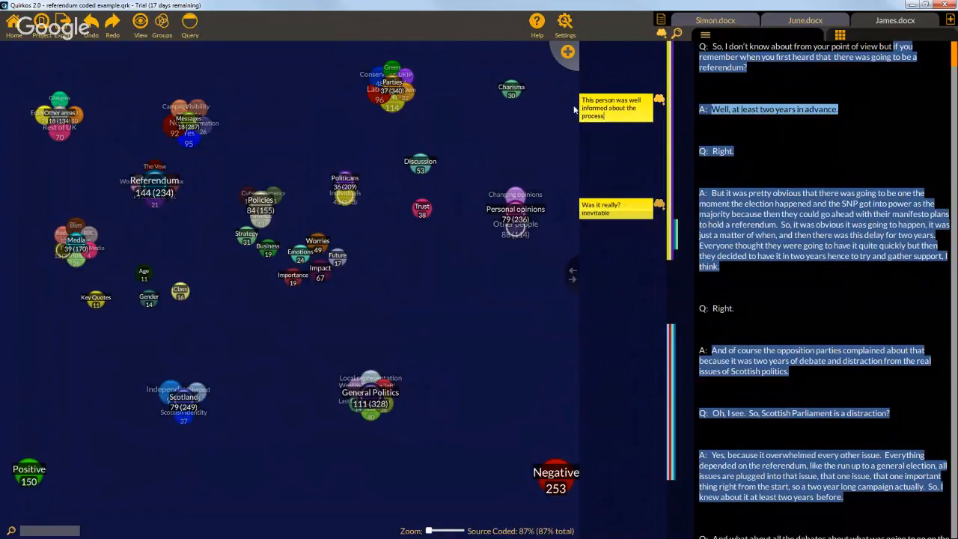
pyautogui.moveTo(775, 109); pyautogui.dragTo(510, 91)
pyautogui.click(622, 122)
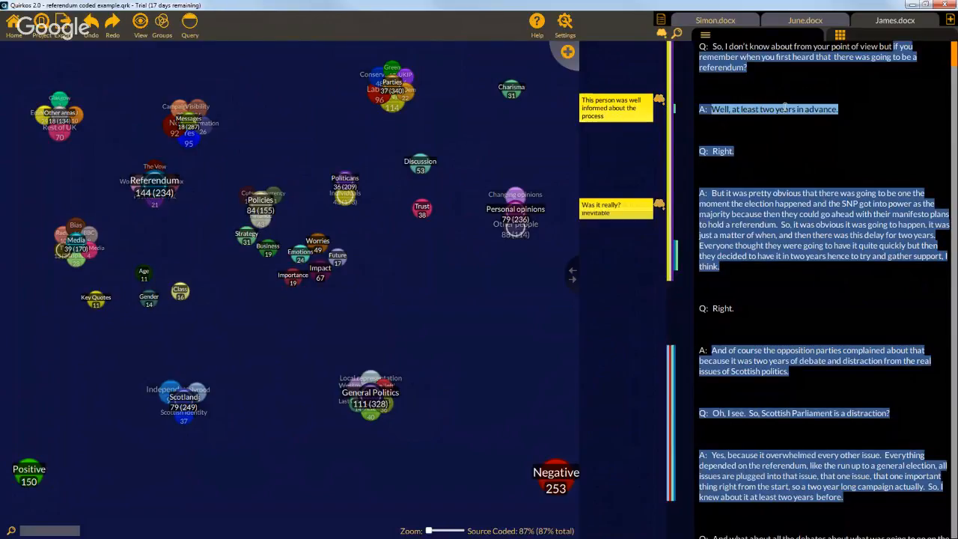
# Open the Charisma quirk's coded text, find the James.docx quote carrying the memo and expand the text following it.
pyautogui.doubleClick(513, 86)
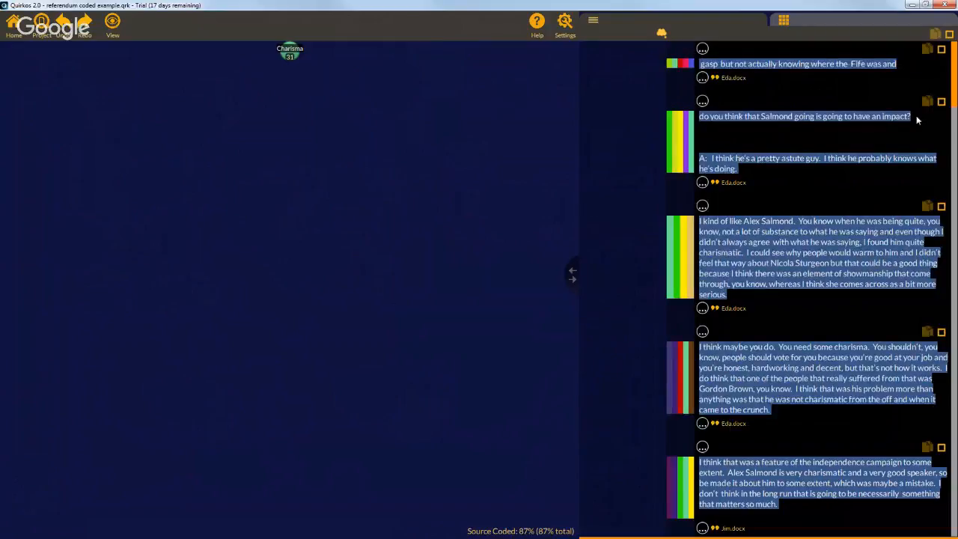
pyautogui.moveTo(953, 84); pyautogui.dragTo(948, 378)
pyautogui.scroll(2, 947, 378)
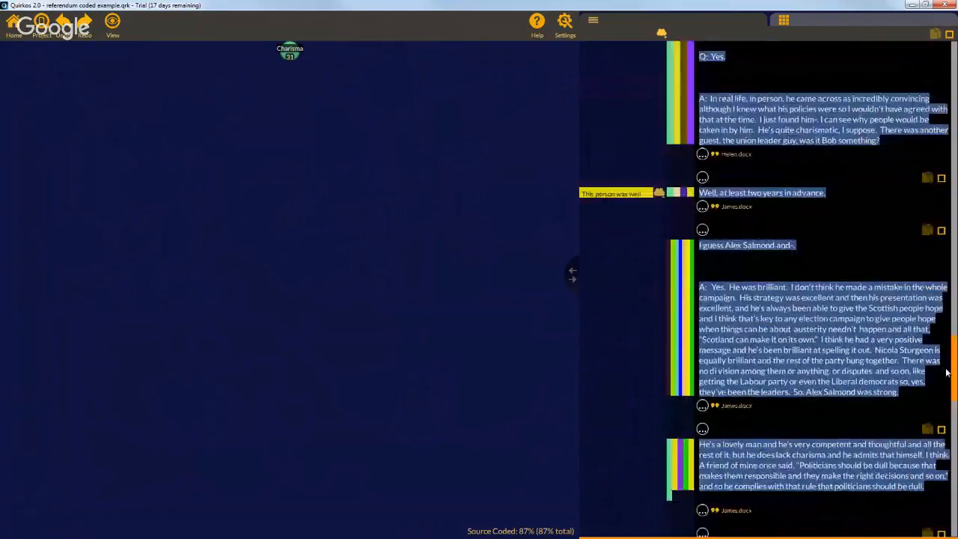
pyautogui.click(703, 208)
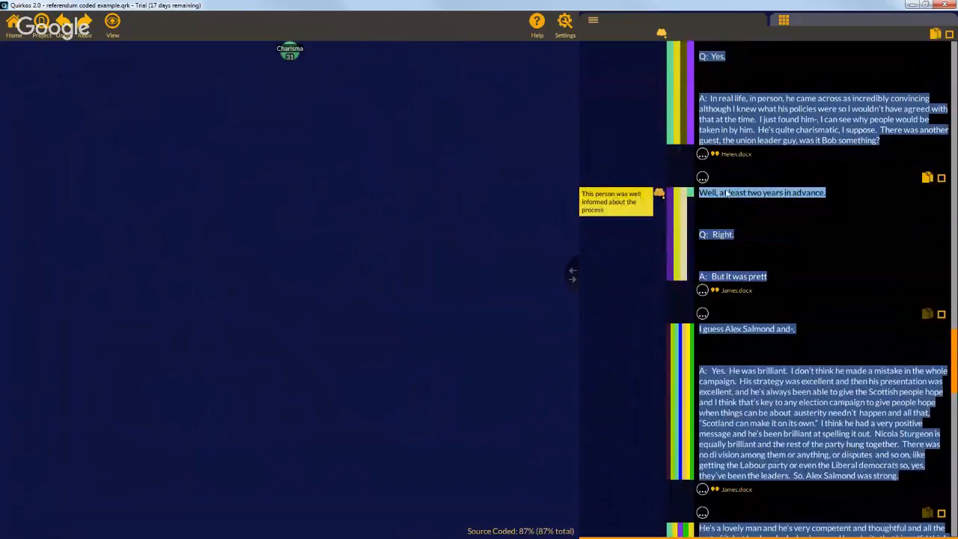
# Return to the quirk canvas and attach the memo "This might be a theme" to the opposition parties sentence in James.docx.
pyautogui.click(11, 26)
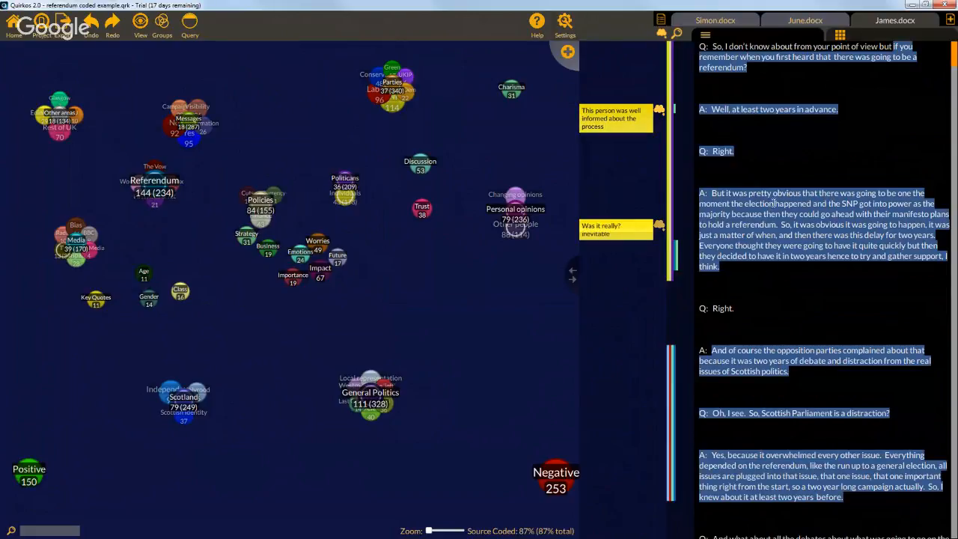
pyautogui.moveTo(770, 205); pyautogui.dragTo(779, 235)
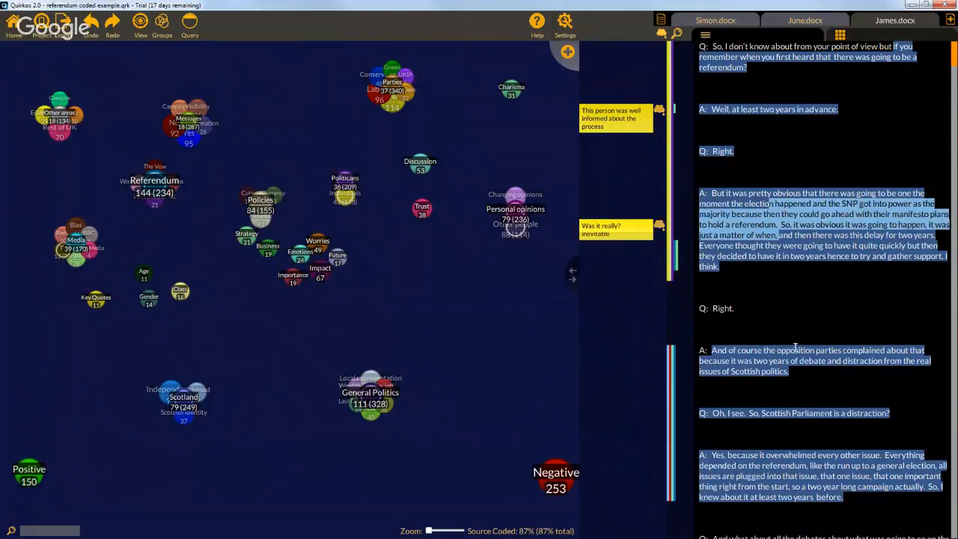
pyautogui.click(788, 368)
pyautogui.moveTo(790, 372); pyautogui.dragTo(602, 373)
pyautogui.write('This')
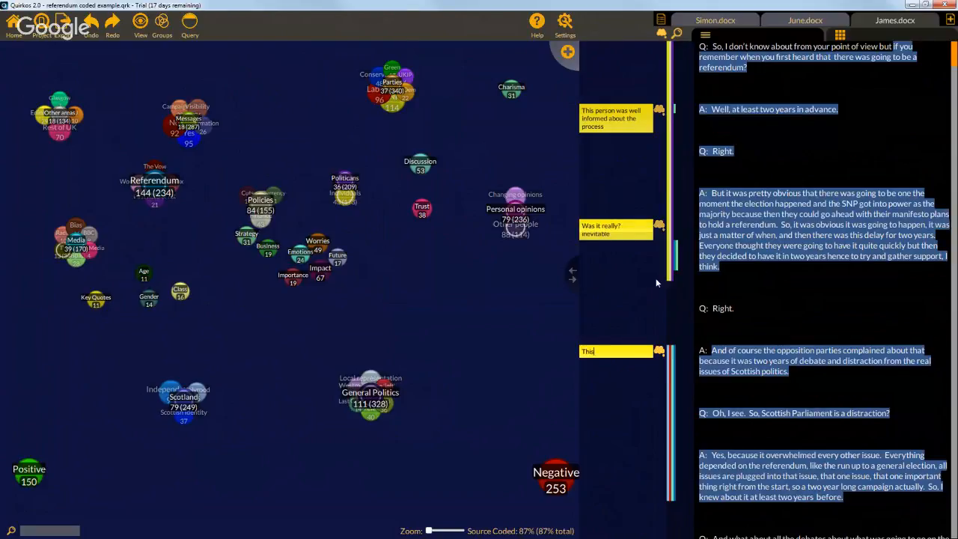
pyautogui.write(' might be a theme')
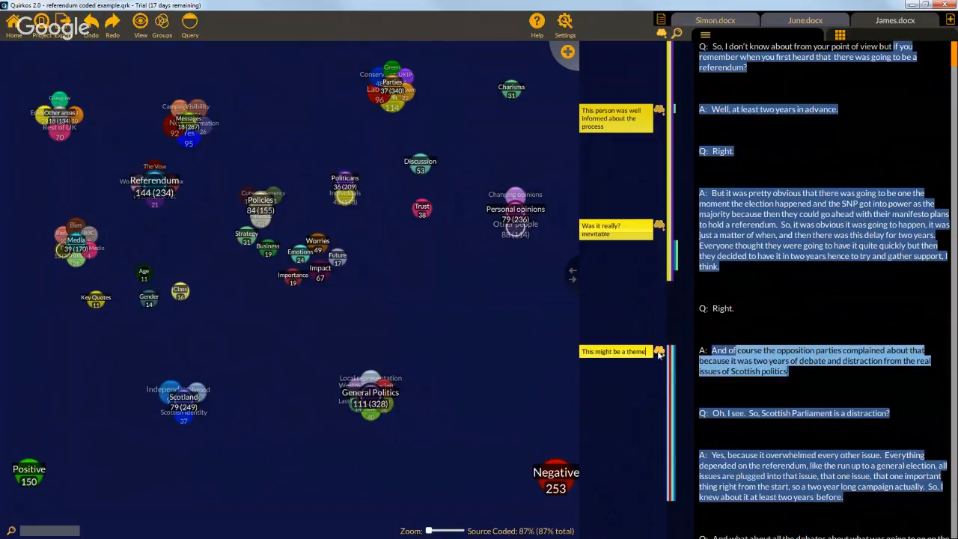
pyautogui.moveTo(760, 360); pyautogui.dragTo(518, 466)
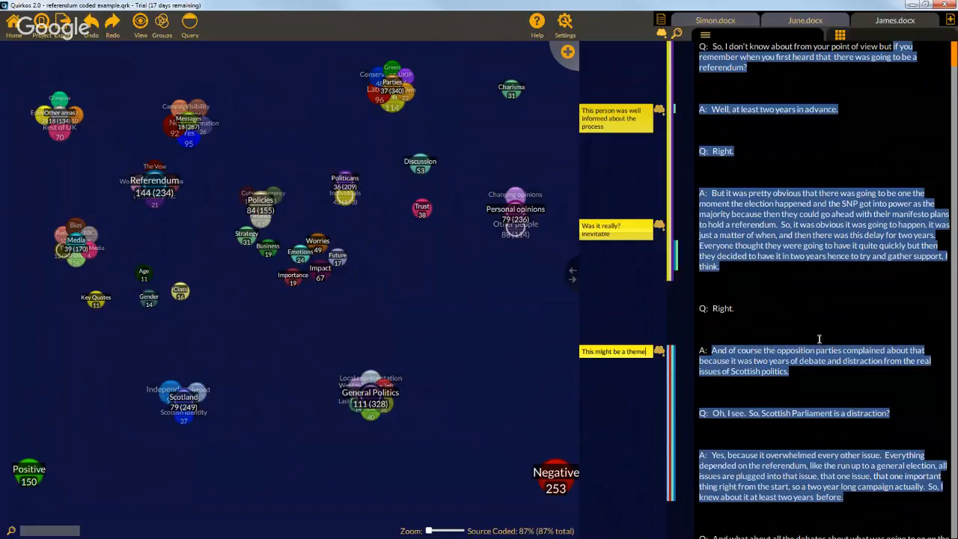
# View the "Seemed to think it was inevitable" memo with its linked text and hide the memo column.
pyautogui.click(638, 232)
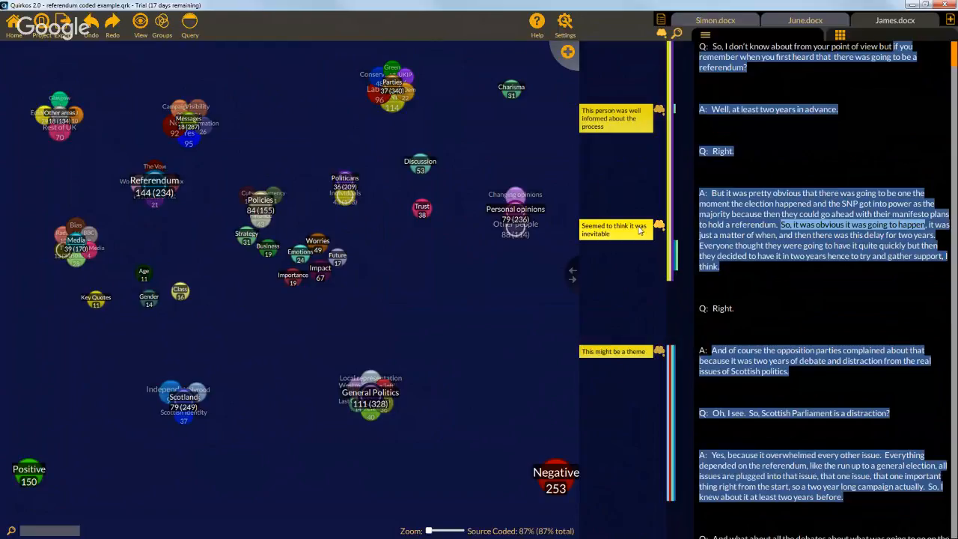
pyautogui.click(810, 306)
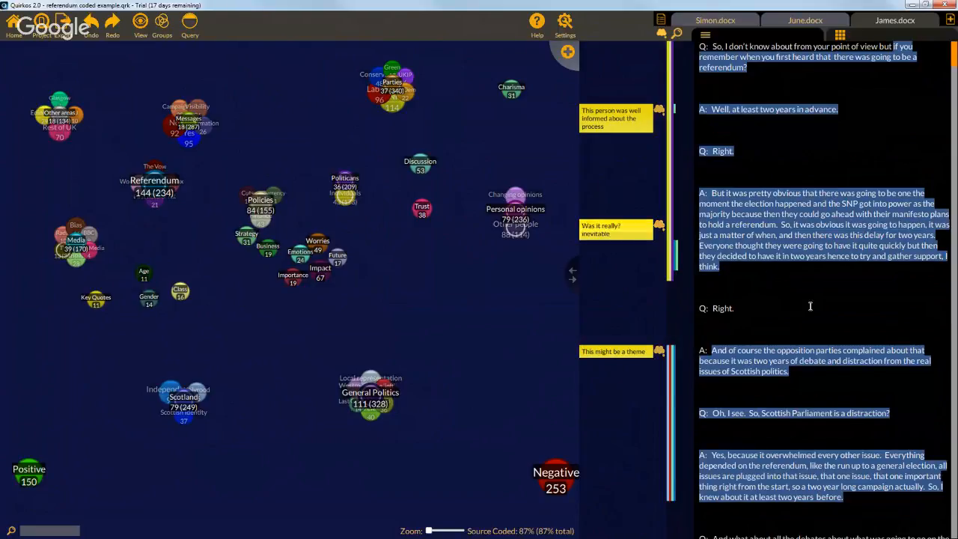
pyautogui.click(662, 38)
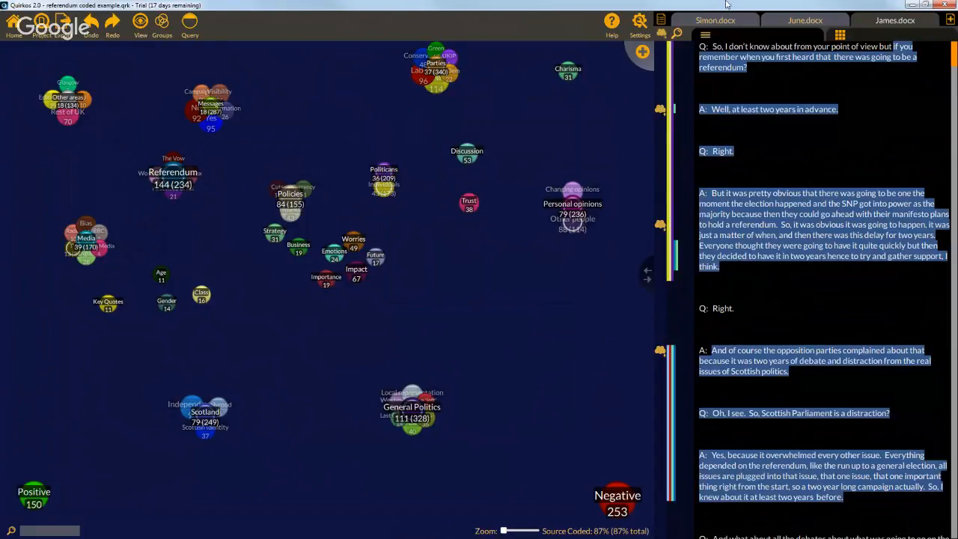
# Open the SNP quirk's properties and delete the existing groups Test level and Another test.
pyautogui.moveTo(437, 68)
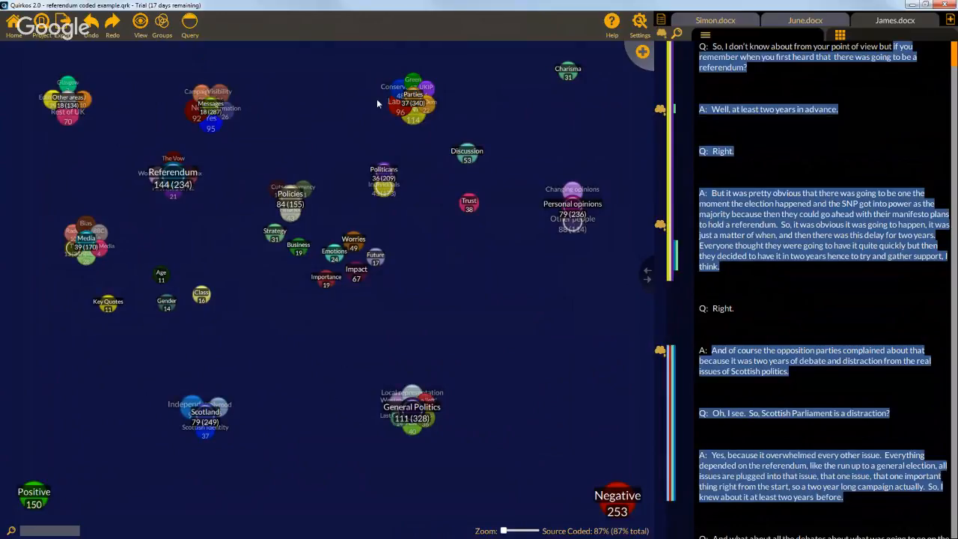
pyautogui.rightClick(415, 124)
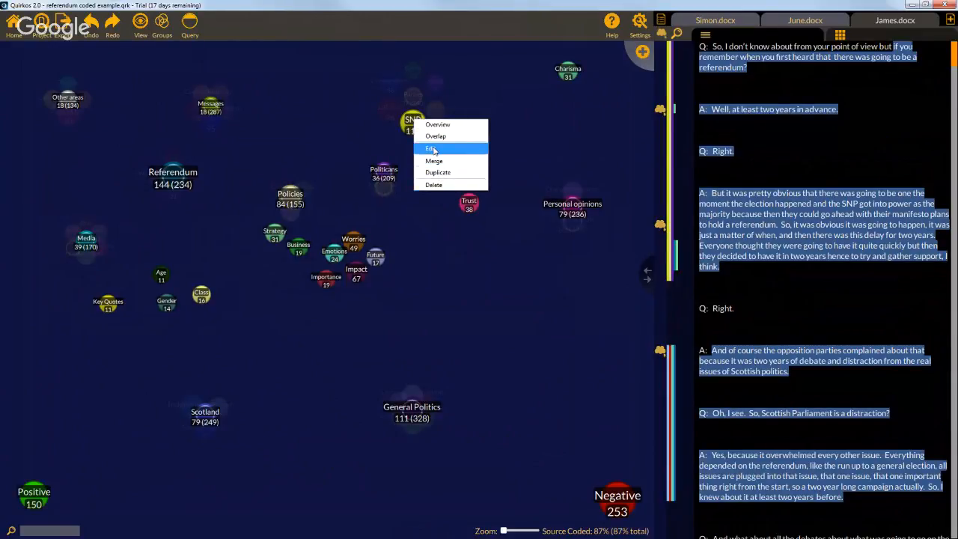
pyautogui.click(433, 149)
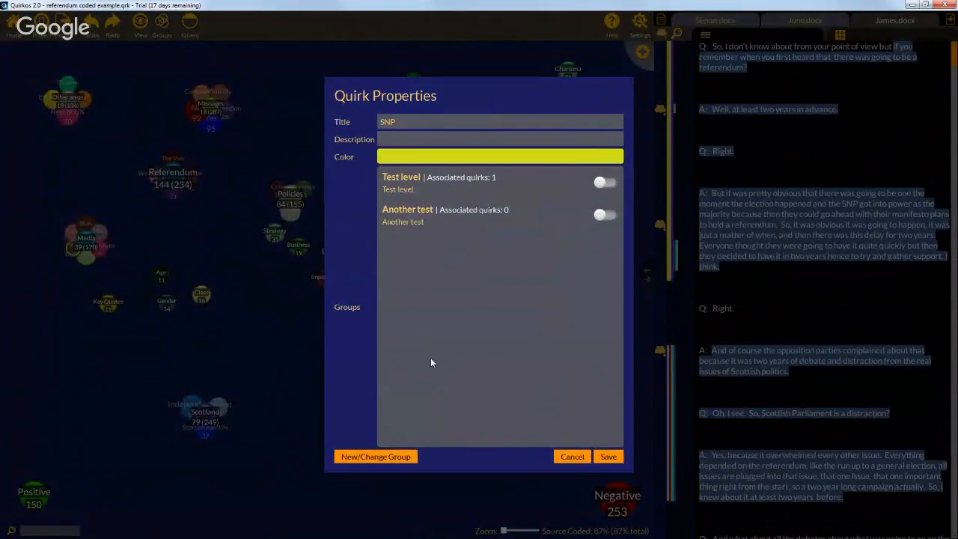
pyautogui.click(375, 457)
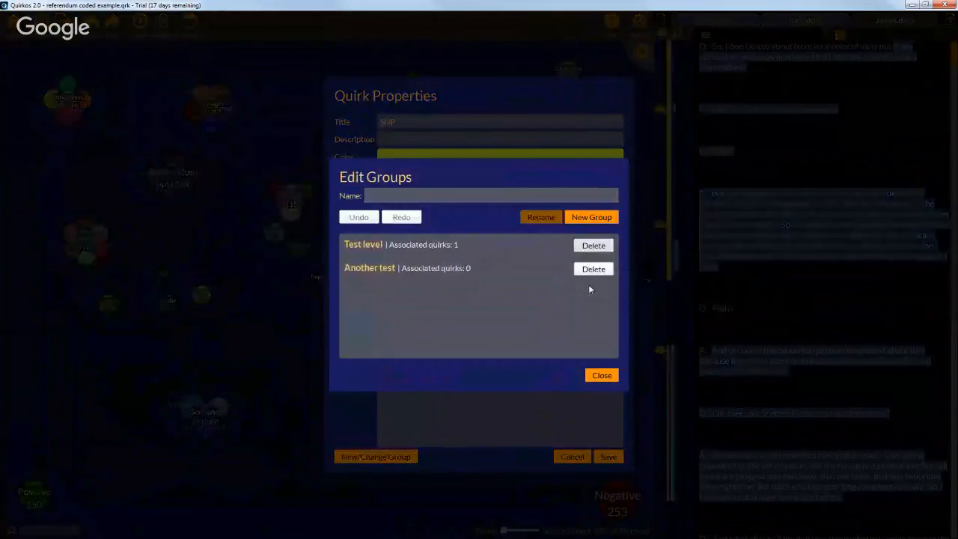
pyautogui.click(593, 251)
pyautogui.click(593, 251)
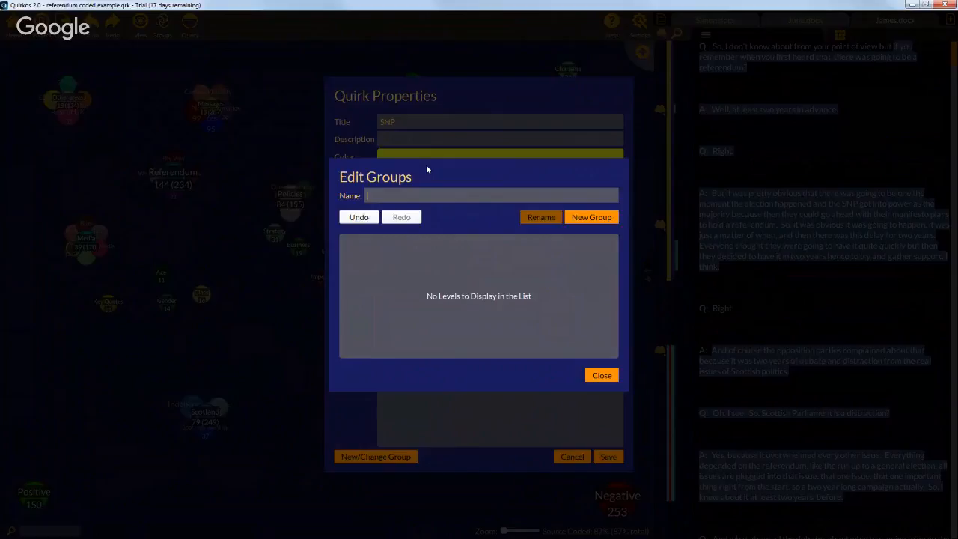
# Create two new quirk groups named Politics and Opinions.
pyautogui.write('Politics')
pyautogui.click(598, 222)
pyautogui.doubleClick(451, 194)
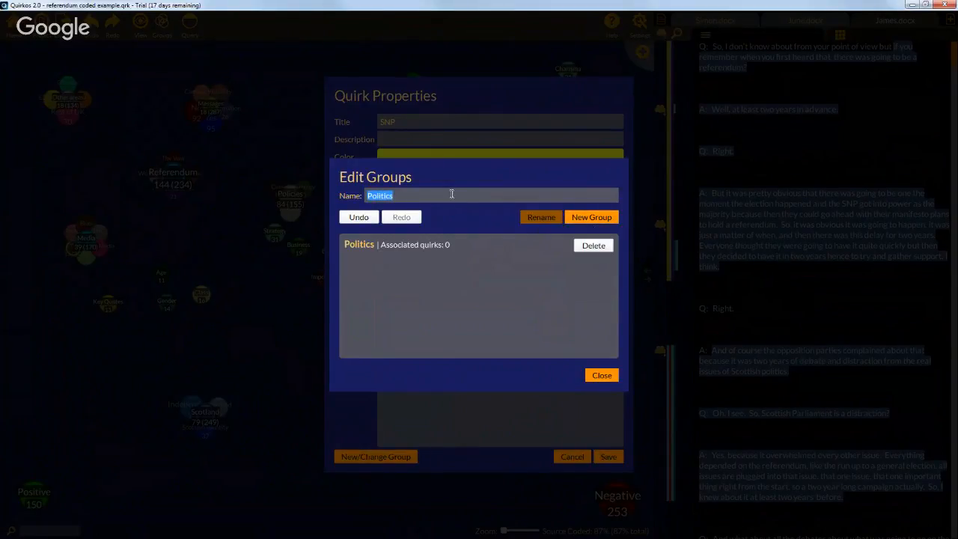
pyautogui.write('Opinions')
pyautogui.click(592, 217)
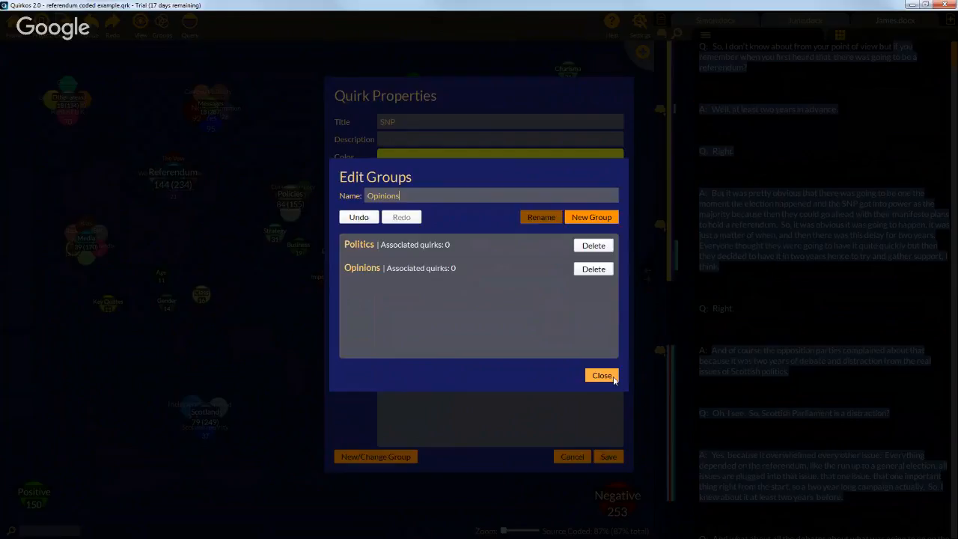
pyautogui.click(602, 376)
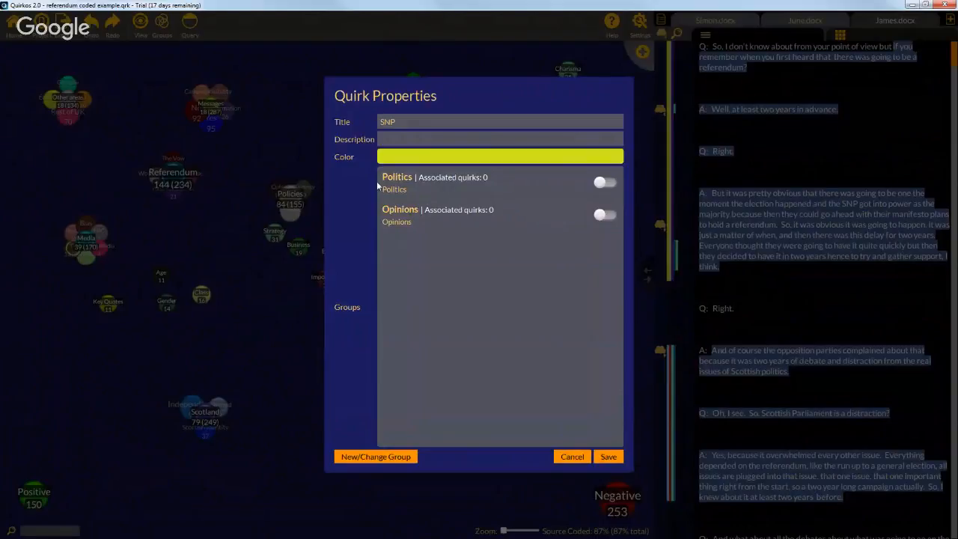
# Assign the SNP, Politicans and Alex Salmond quirks to the Politics group, saving each quirk's properties.
pyautogui.click(607, 183)
pyautogui.click(611, 460)
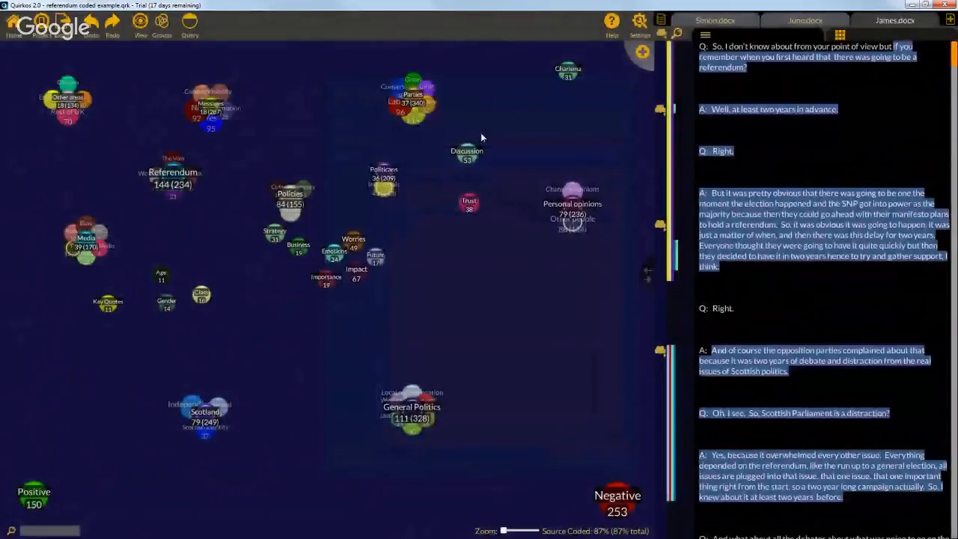
pyautogui.rightClick(384, 177)
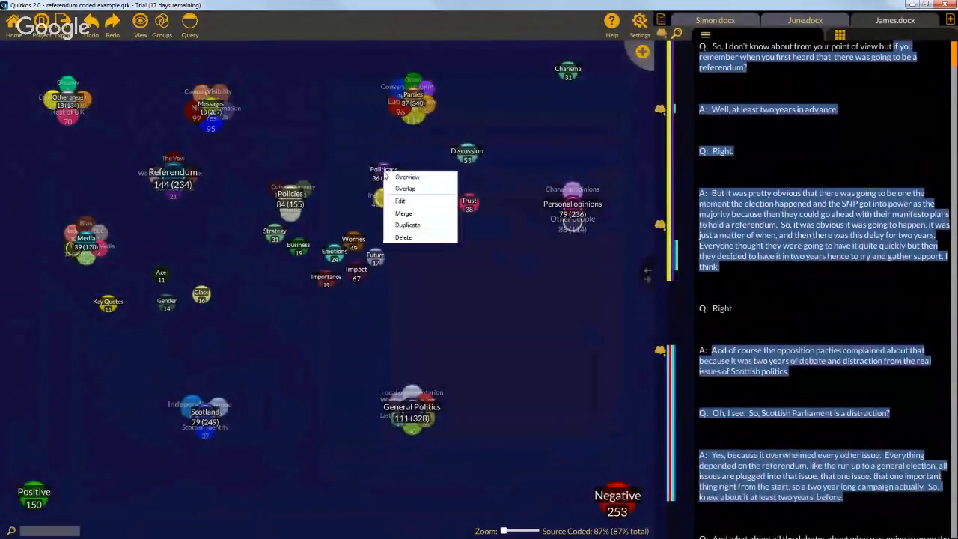
pyautogui.click(410, 203)
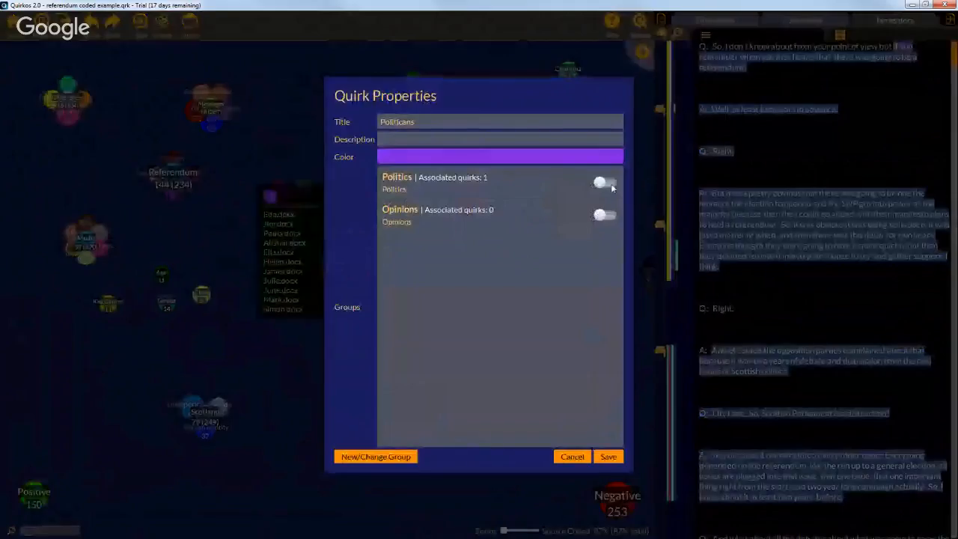
pyautogui.click(608, 183)
pyautogui.click(606, 454)
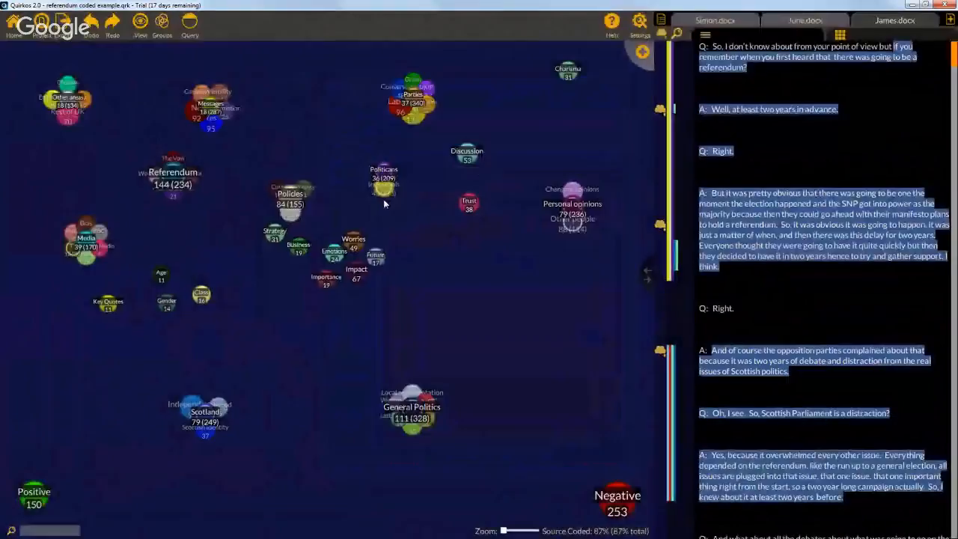
pyautogui.rightClick(367, 178)
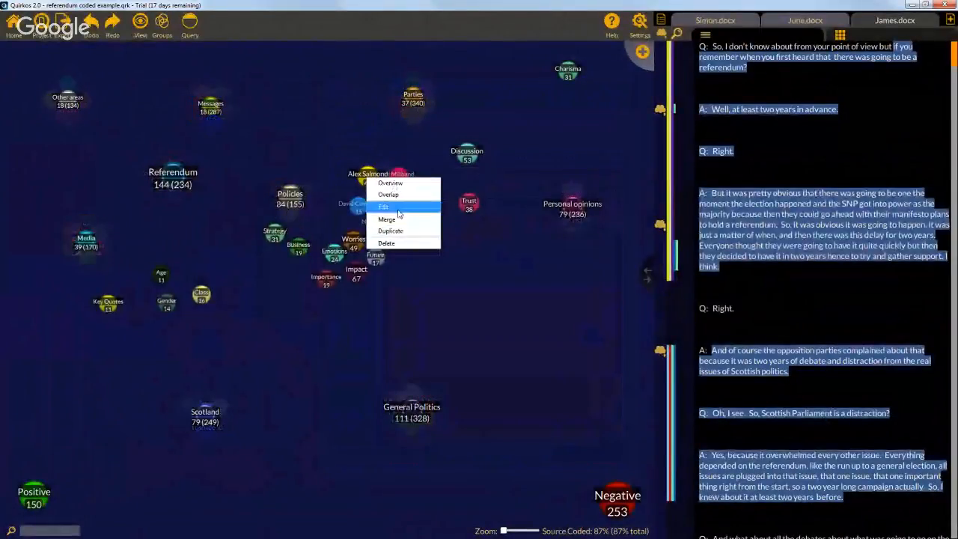
pyautogui.click(399, 210)
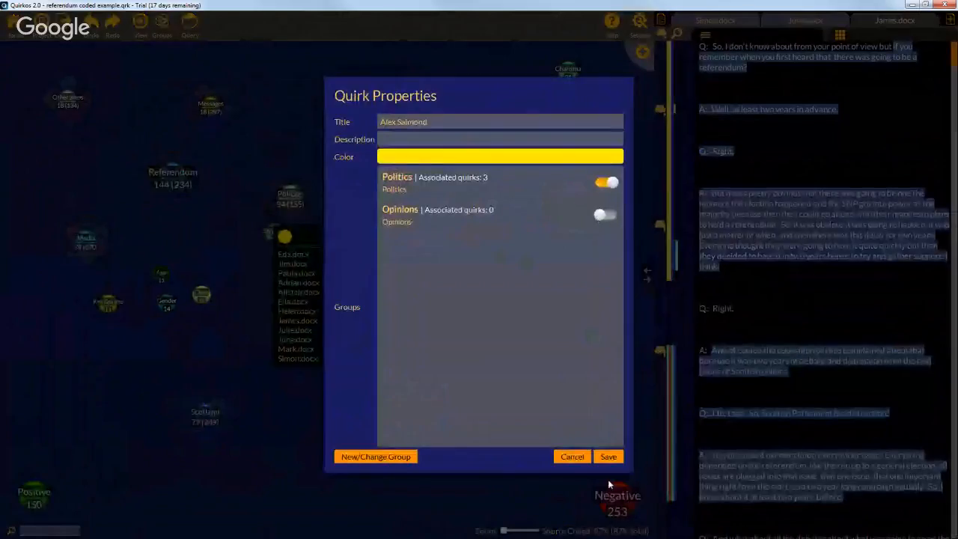
pyautogui.click(610, 458)
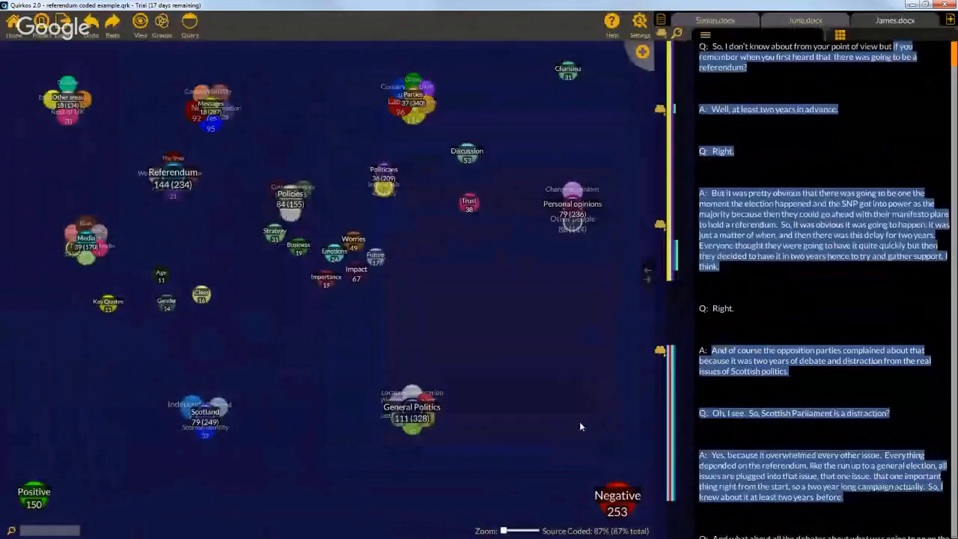
# Show only the Politics group on the canvas, examine its quirks and subquirks, and turn the group filter off again.
pyautogui.click(162, 22)
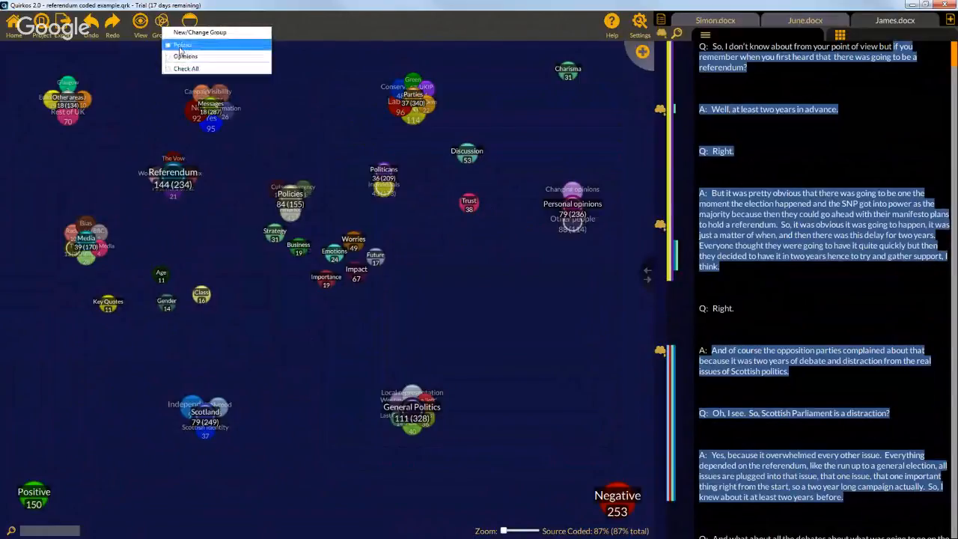
pyautogui.click(189, 46)
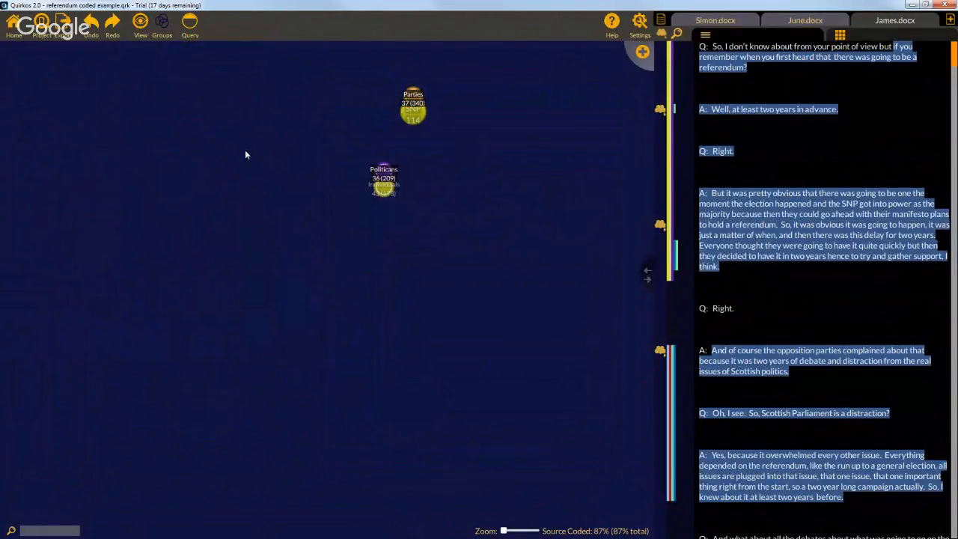
pyautogui.moveTo(385, 204)
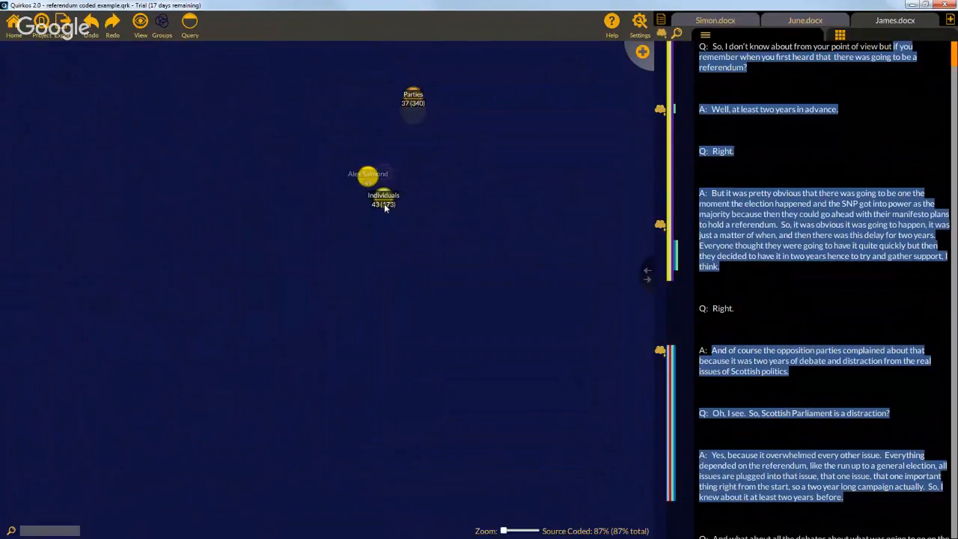
pyautogui.moveTo(385, 173)
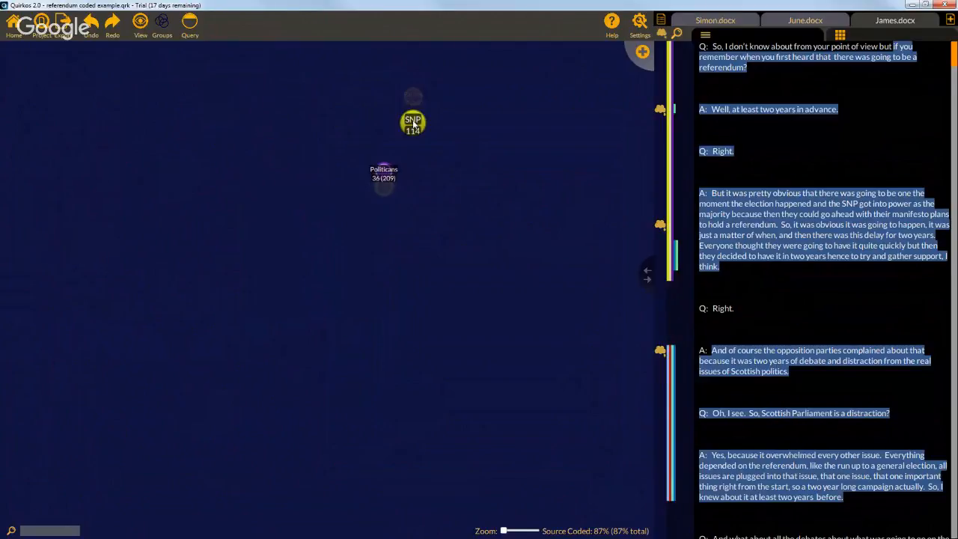
pyautogui.click(163, 25)
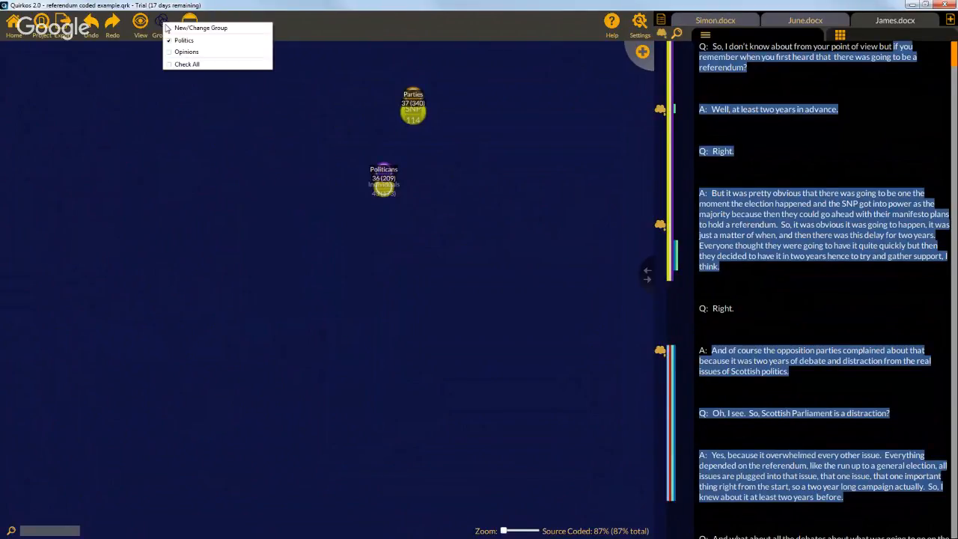
pyautogui.click(182, 40)
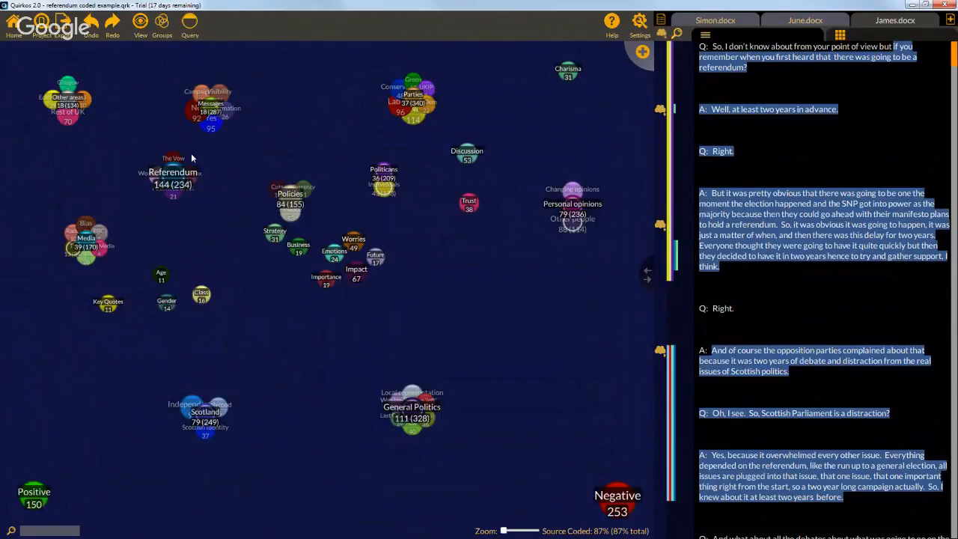
# Filter the canvas by the Opinions group, add the Politics group to the filter, and uncheck all groups.
pyautogui.click(164, 33)
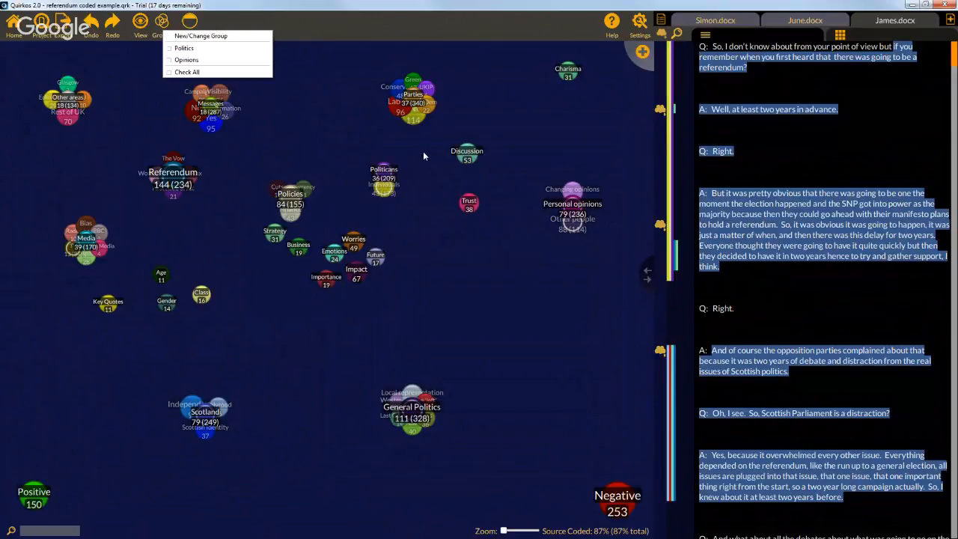
pyautogui.click(211, 61)
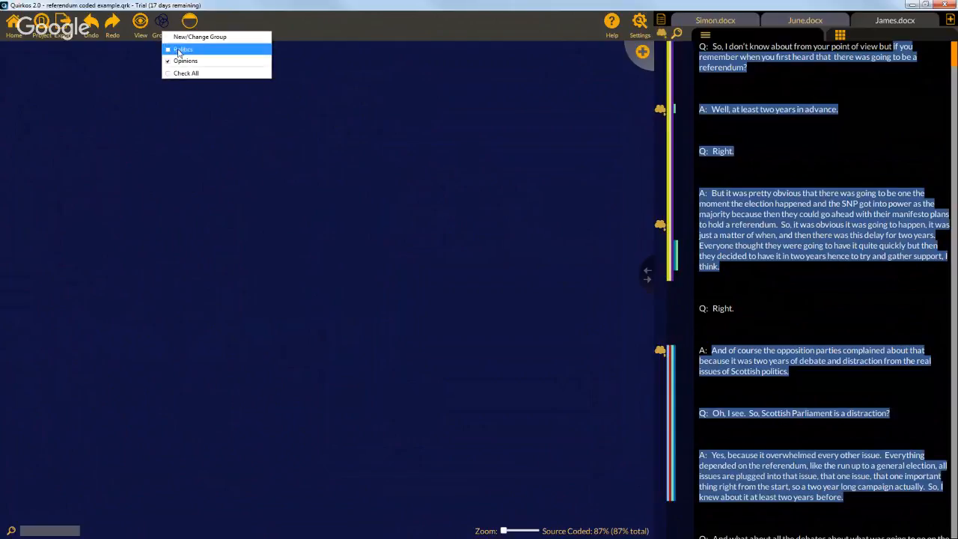
pyautogui.click(177, 48)
pyautogui.click(166, 28)
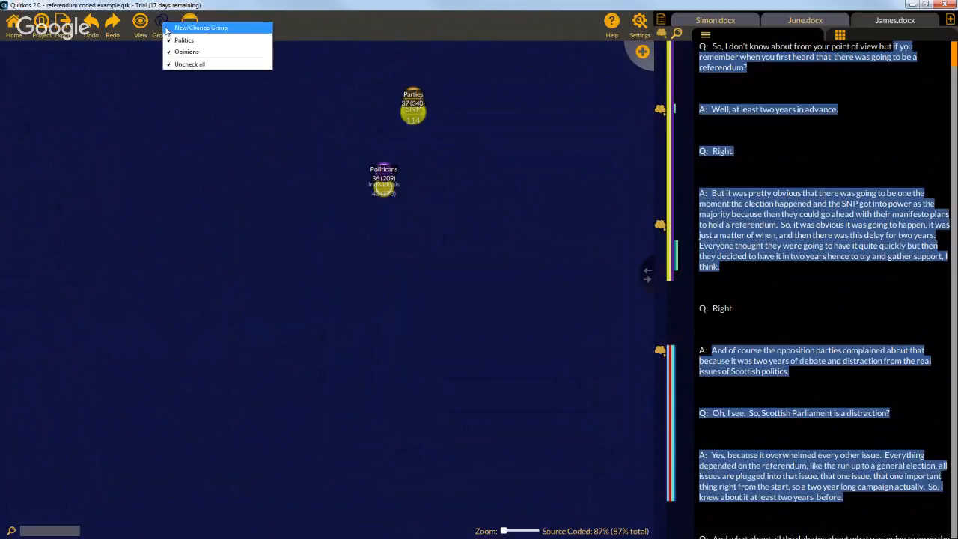
pyautogui.click(194, 65)
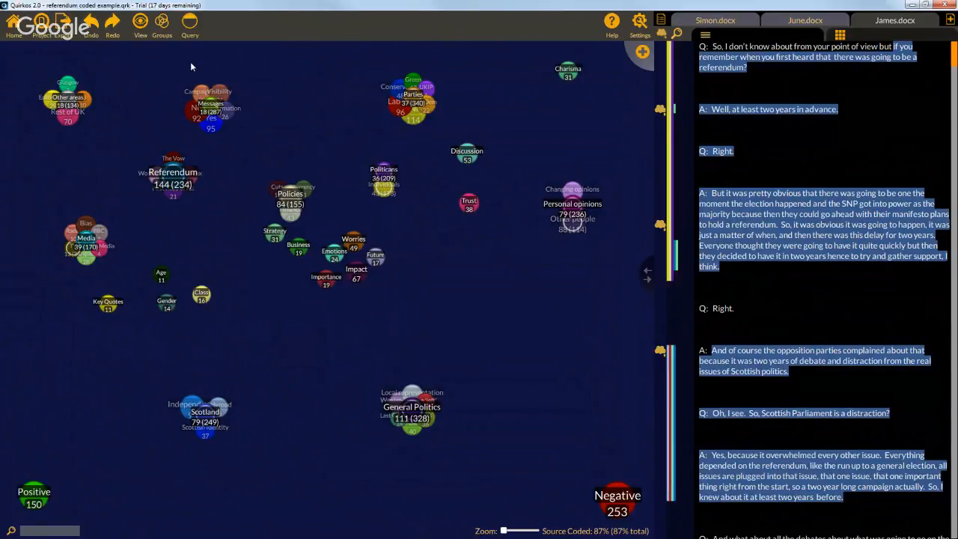
# Move the Personal opinions quirk cluster down and slightly left on the canvas, below the Trust quirk.
pyautogui.moveTo(571, 213)
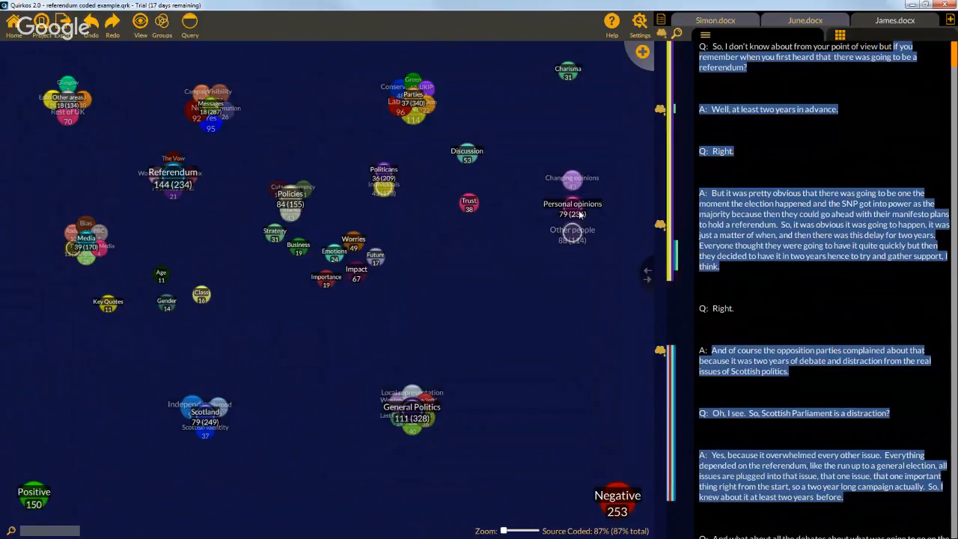
pyautogui.moveTo(569, 234); pyautogui.dragTo(541, 266)
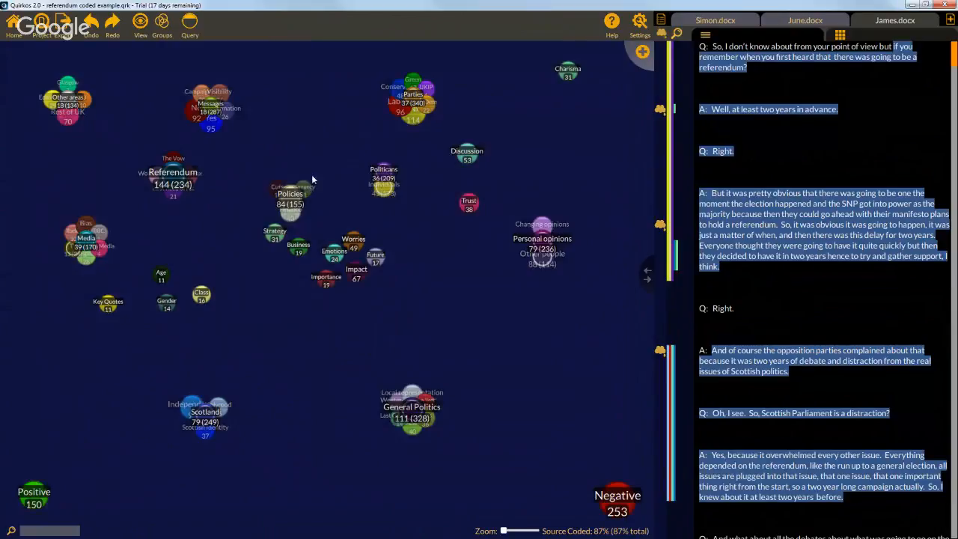
# Move the Policies quirk cluster upward on the canvas, away from the Strategy and Business quirks.
pyautogui.moveTo(291, 198); pyautogui.dragTo(292, 161)
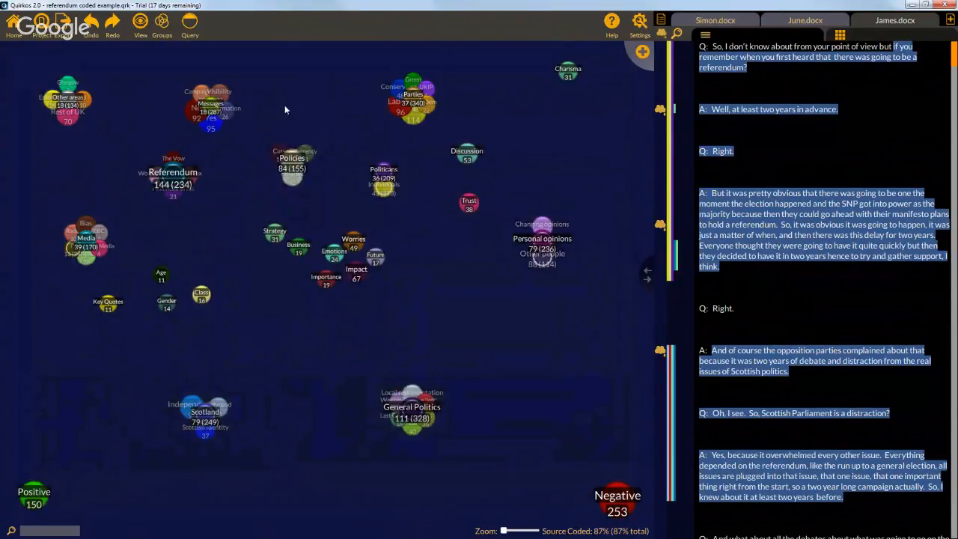
# Run a main query for Group equal to Politics, look through the resulting quirk list, and return to the canvas.
pyautogui.click(190, 23)
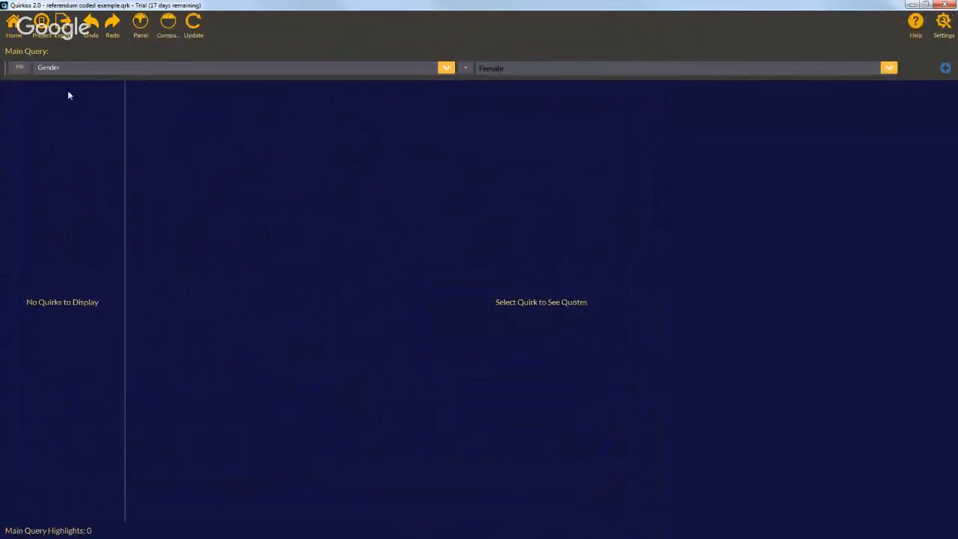
pyautogui.click(20, 69)
pyautogui.click(34, 138)
pyautogui.click(776, 67)
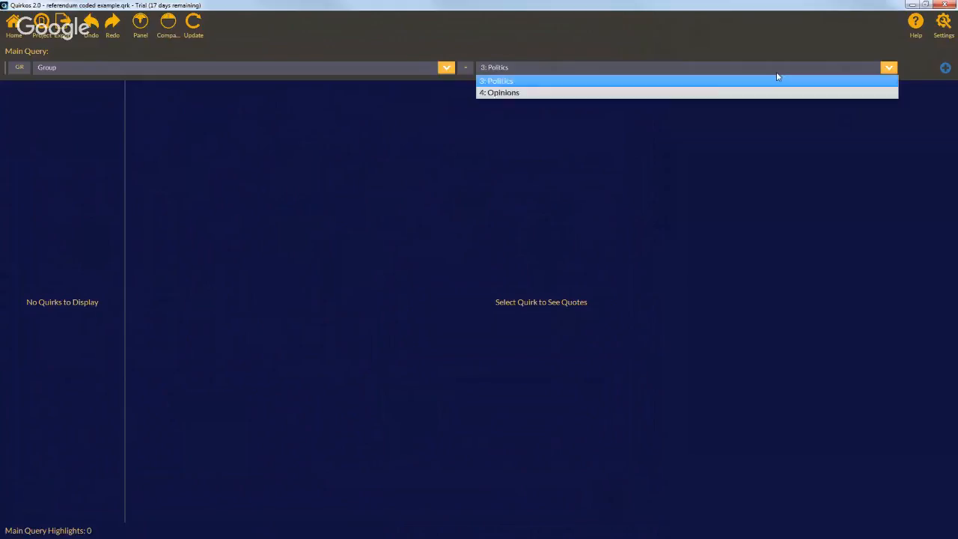
pyautogui.click(776, 76)
pyautogui.click(194, 26)
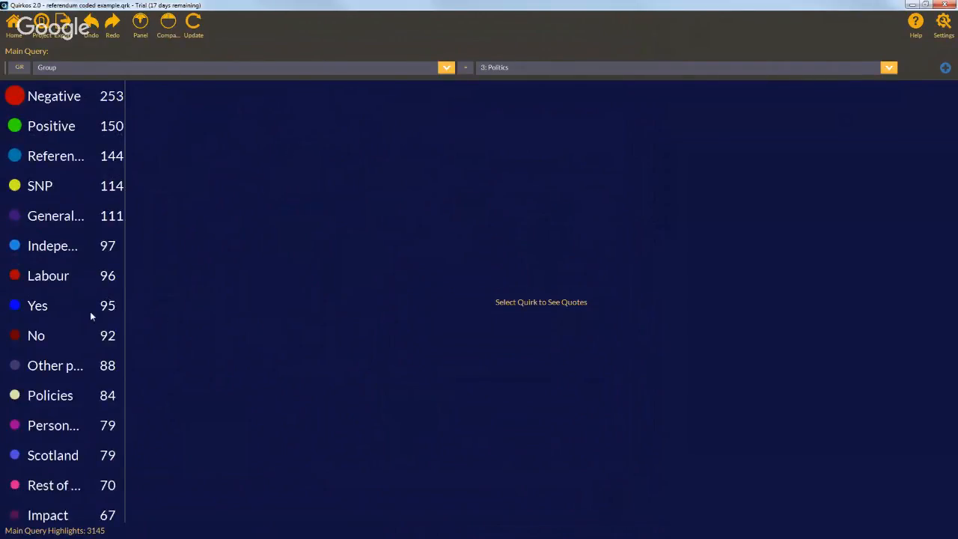
pyautogui.scroll(-15, 89, 313)
pyautogui.scroll(-4, 90, 313)
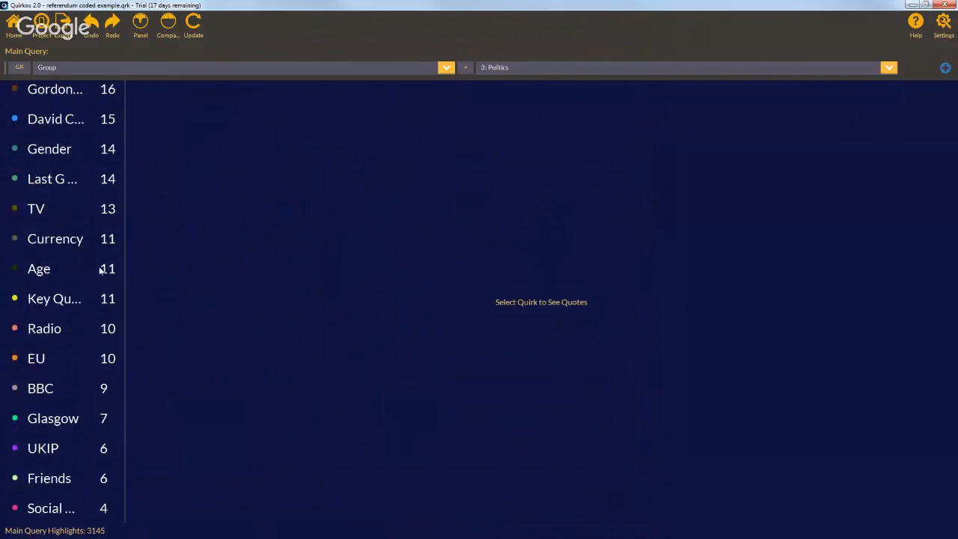
pyautogui.click(15, 24)
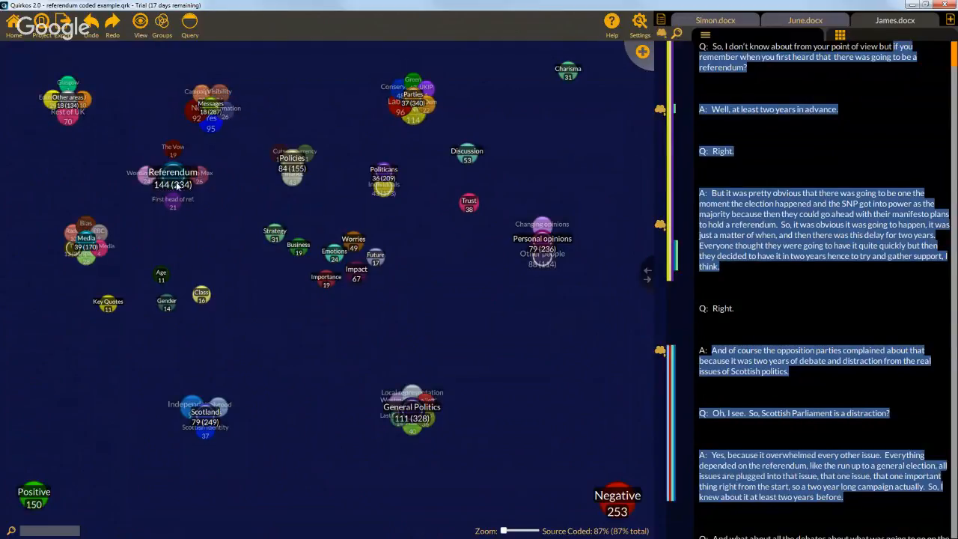
# Reposition the Referendum, Media and Scotland quirk clusters, moving Scotland up and closer to the canvas centre.
pyautogui.moveTo(179, 187); pyautogui.dragTo(75, 215)
pyautogui.moveTo(199, 428); pyautogui.dragTo(293, 367)
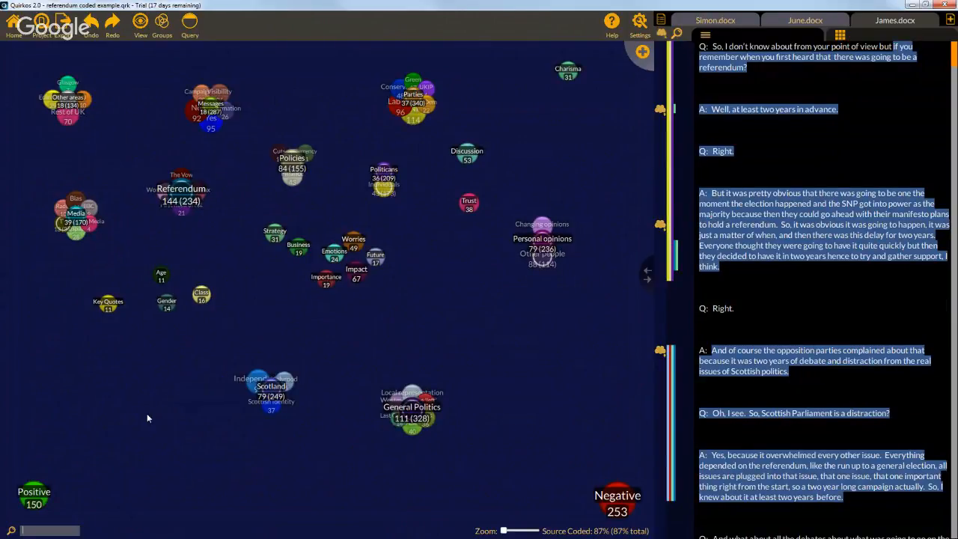
# Filter the canvas quirks by name with "P" and "Polit", and clear the filter.
pyautogui.write('Po')
pyautogui.press('BackSpace')
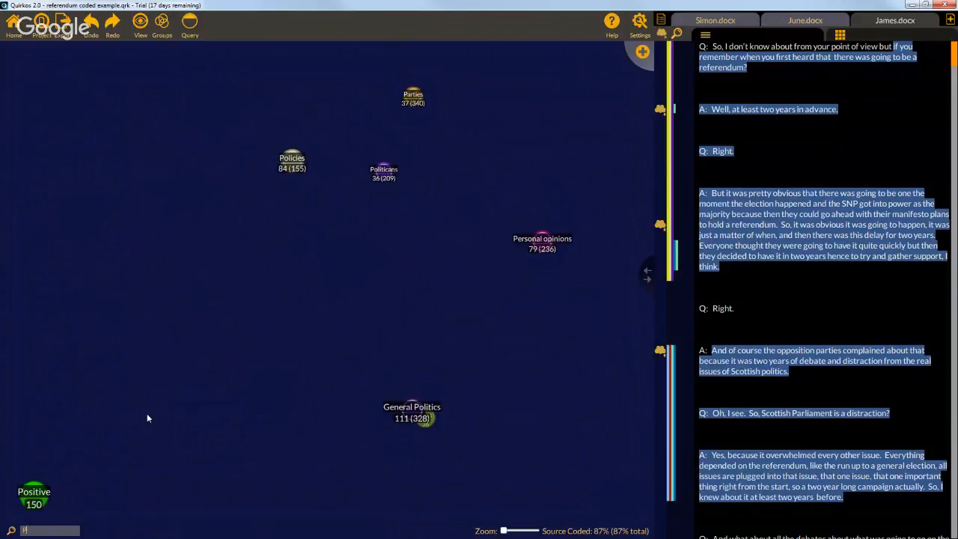
pyautogui.press('BackSpace')
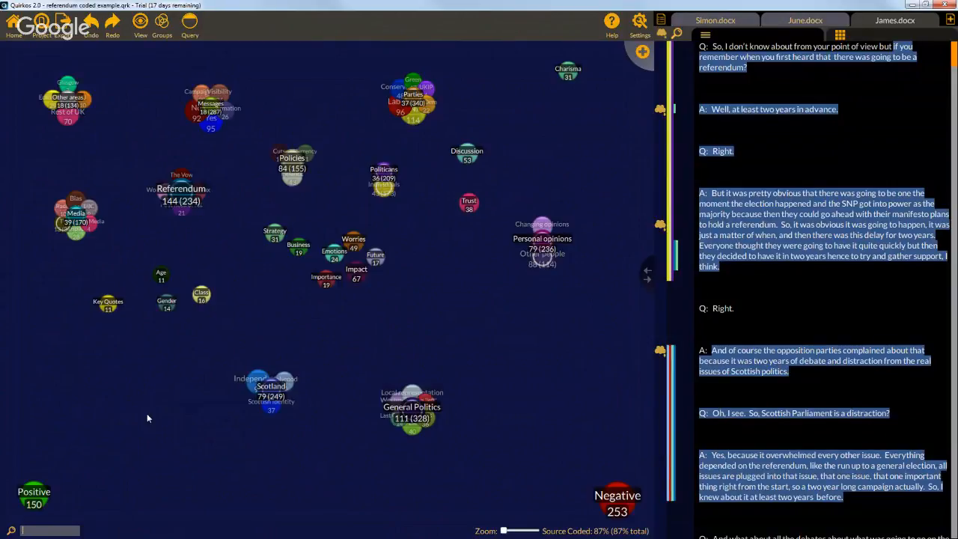
pyautogui.write('P')
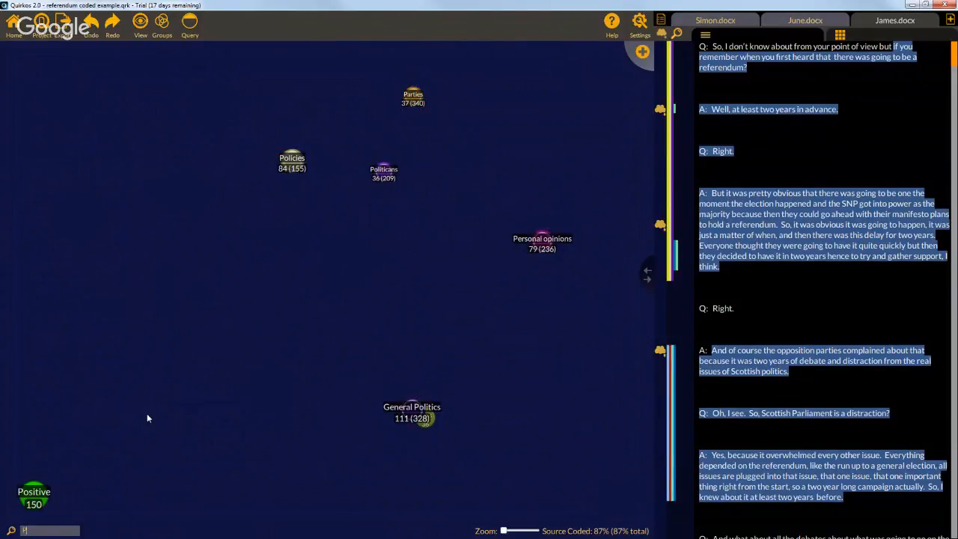
pyautogui.write('olit')
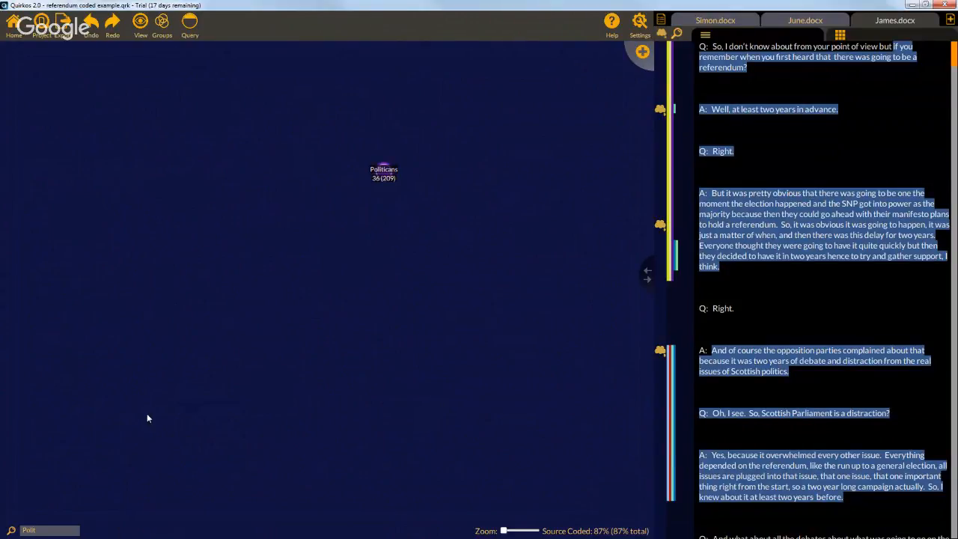
pyautogui.press('BackSpace')
pyautogui.press('BackSpace')
pyautogui.press('BackSpace')
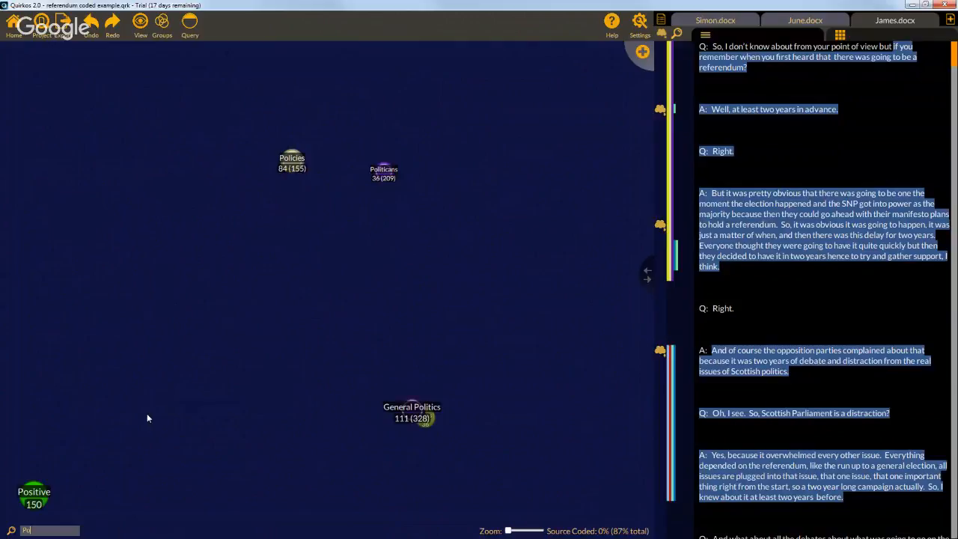
pyautogui.press('BackSpace')
pyautogui.press('BackSpace')
# Filter the quirks by "Ref", code the James.docx passage starting "it was obvious" to the Referendum quirk, and clear the filter.
pyautogui.write('Ref')
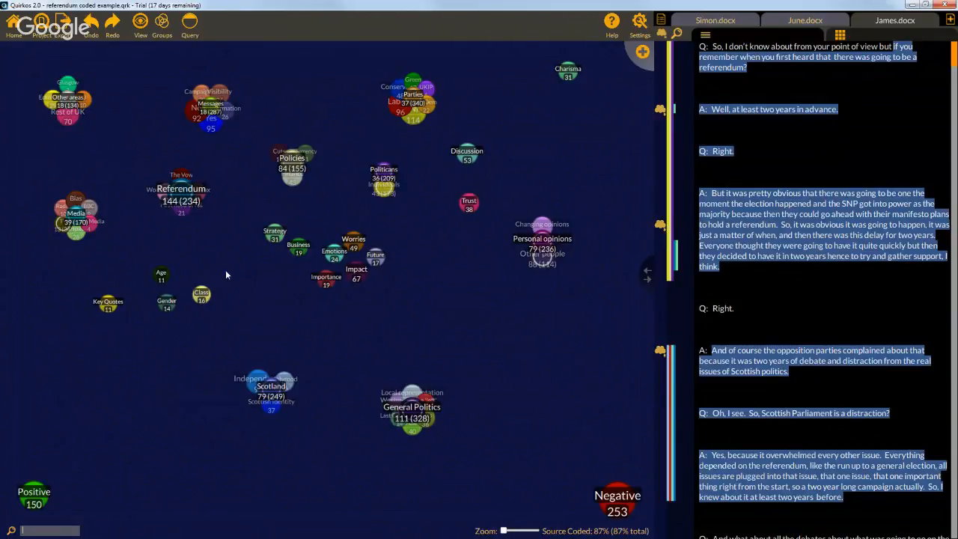
pyautogui.moveTo(792, 225); pyautogui.dragTo(192, 193)
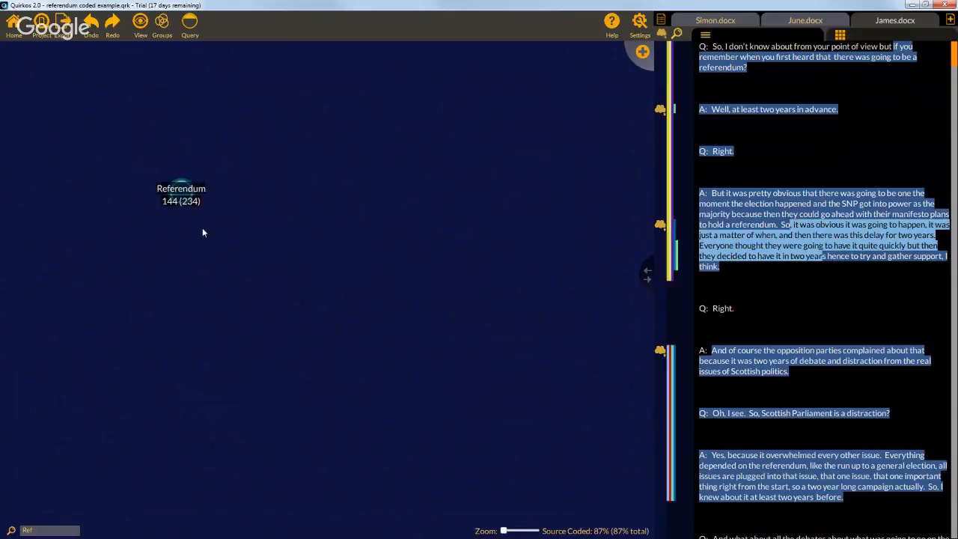
pyautogui.moveTo(57, 530); pyautogui.dragTo(1, 520)
pyautogui.press('BackSpace')
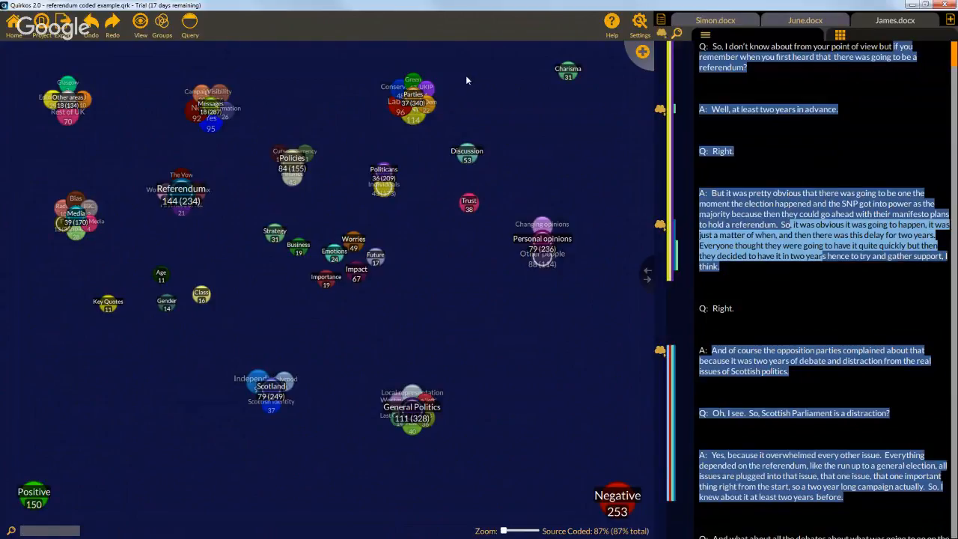
# View the source properties of James.docx and the project's properties overview, and return to the source text.
pyautogui.click(912, 35)
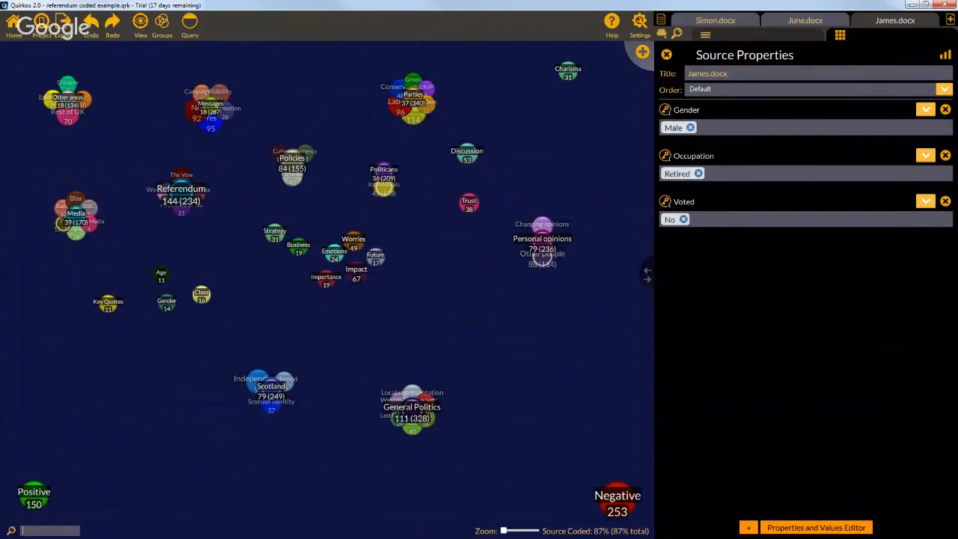
pyautogui.click(945, 55)
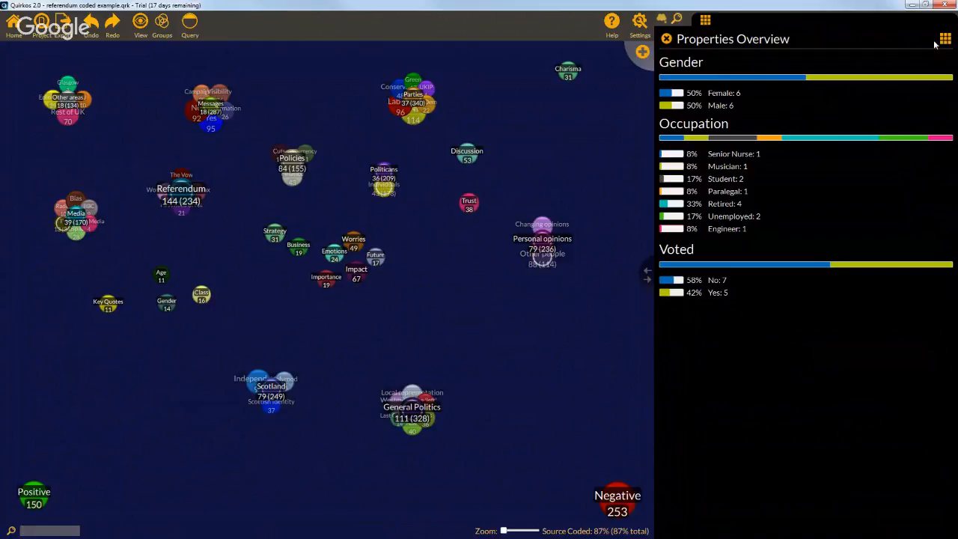
pyautogui.click(669, 39)
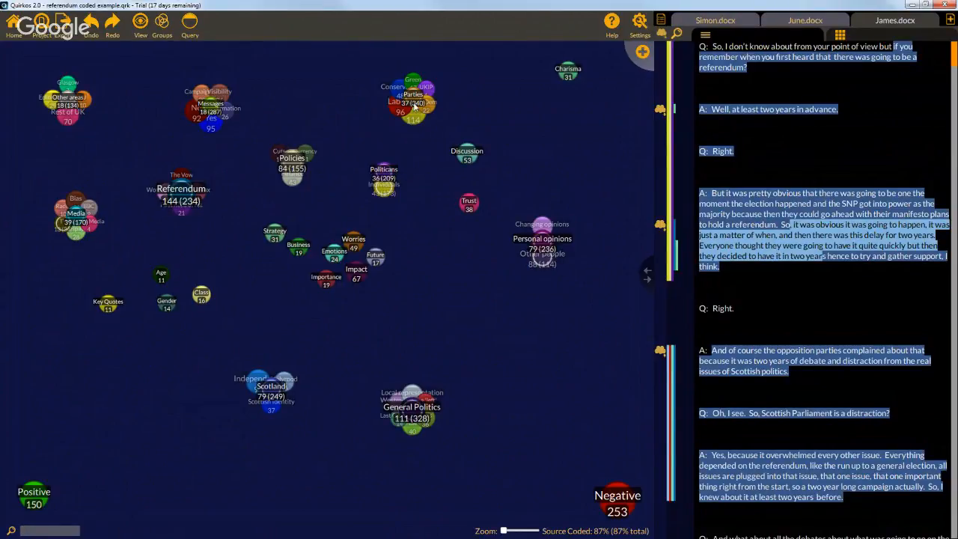
# Open the Parties quirk's quotes view and show the Green subquirk's quotes from the beginning.
pyautogui.moveTo(414, 95)
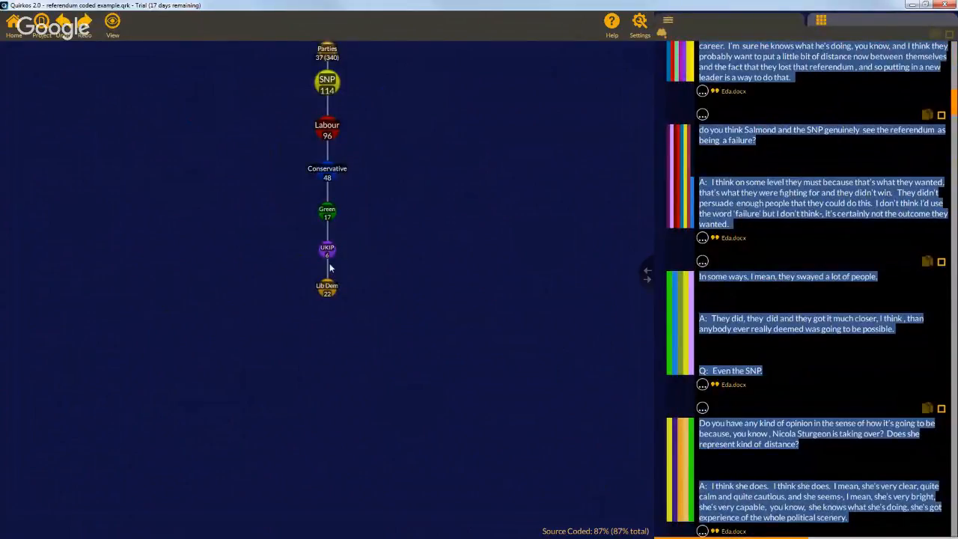
pyautogui.click(329, 213)
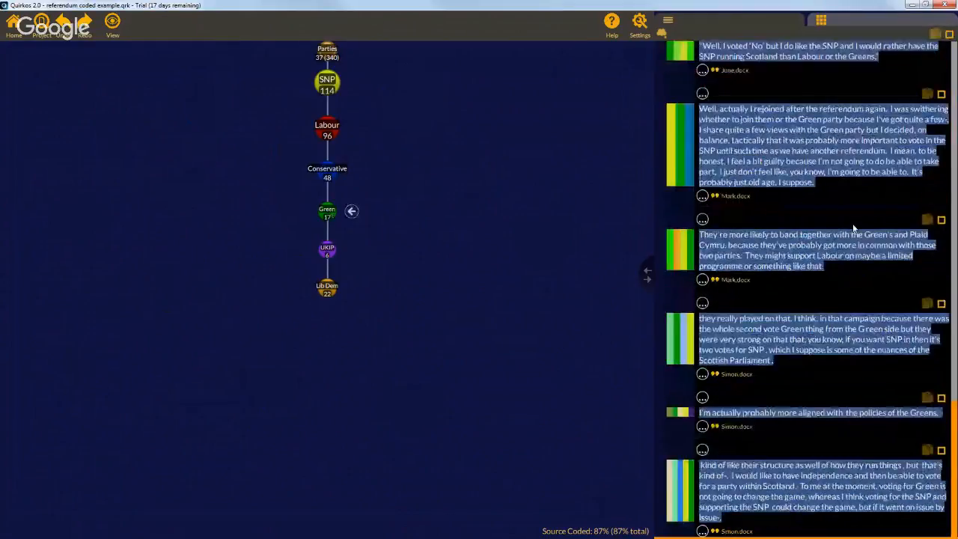
pyautogui.moveTo(956, 447); pyautogui.dragTo(955, 44)
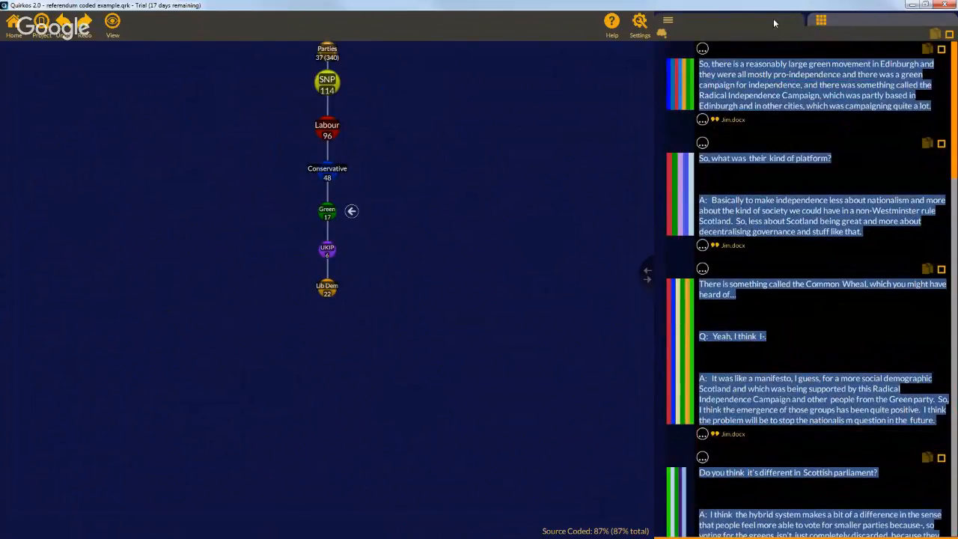
# Examine the properties overview for the Green, SNP and Conservative quirks' quotes.
pyautogui.click(838, 19)
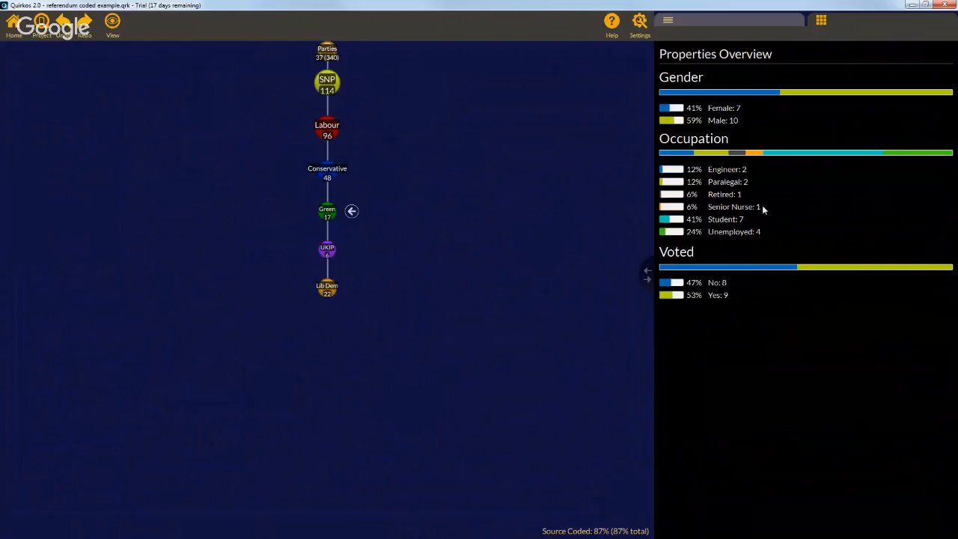
pyautogui.click(327, 85)
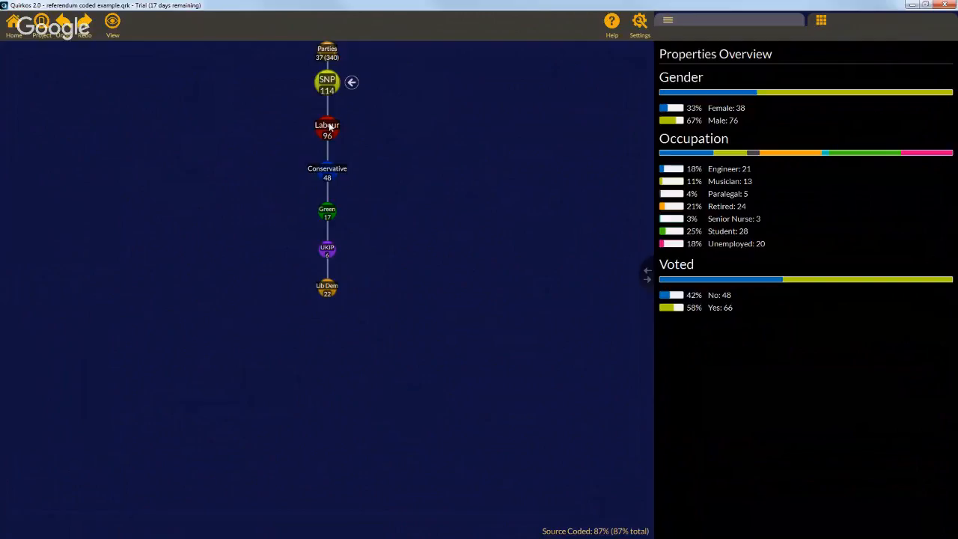
pyautogui.click(327, 172)
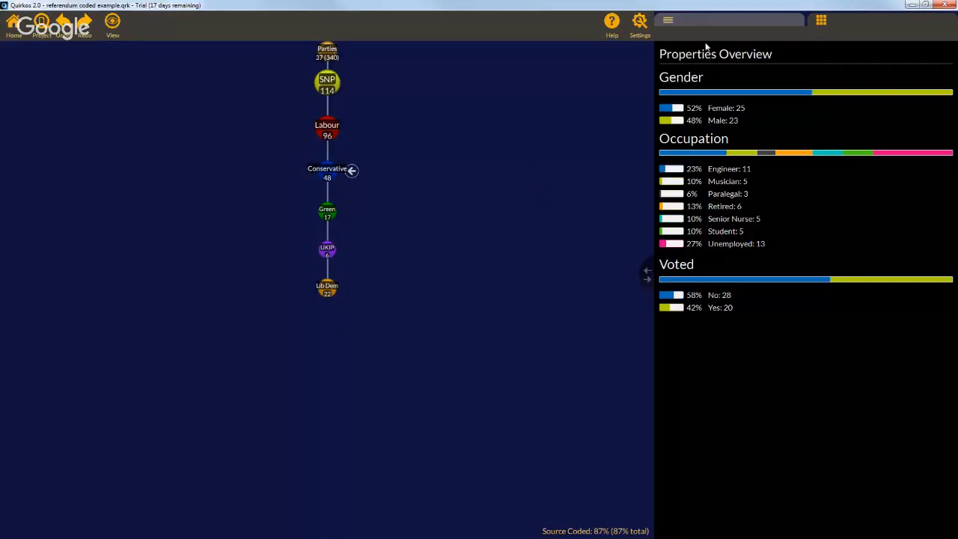
# Select the first, second and fourth Conservative quotes, select all quotes, deselect them all, and return to the canvas.
pyautogui.click(705, 21)
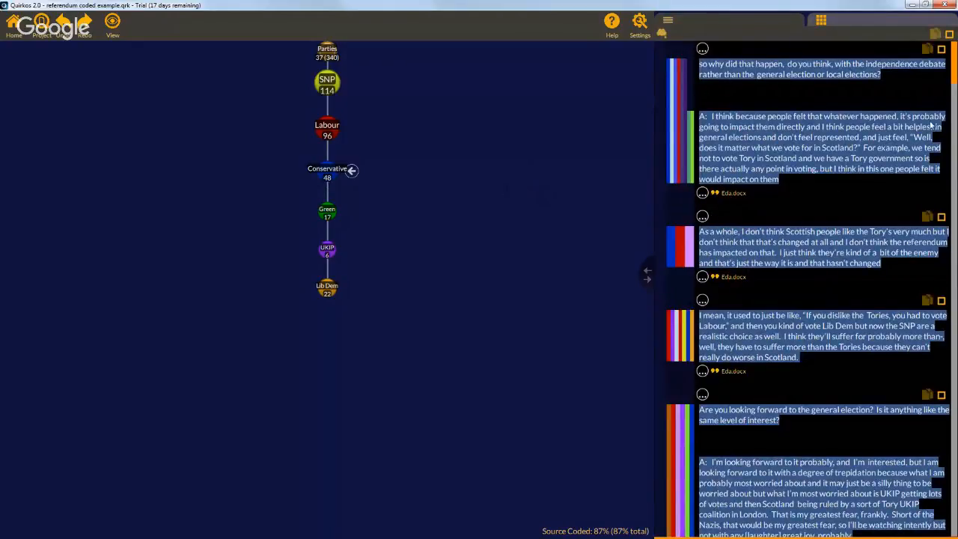
pyautogui.moveTo(954, 71)
pyautogui.mouseDown()
pyautogui.moveTo(955, 326)
pyautogui.moveTo(955, 62)
pyautogui.mouseUp()
pyautogui.click(942, 217)
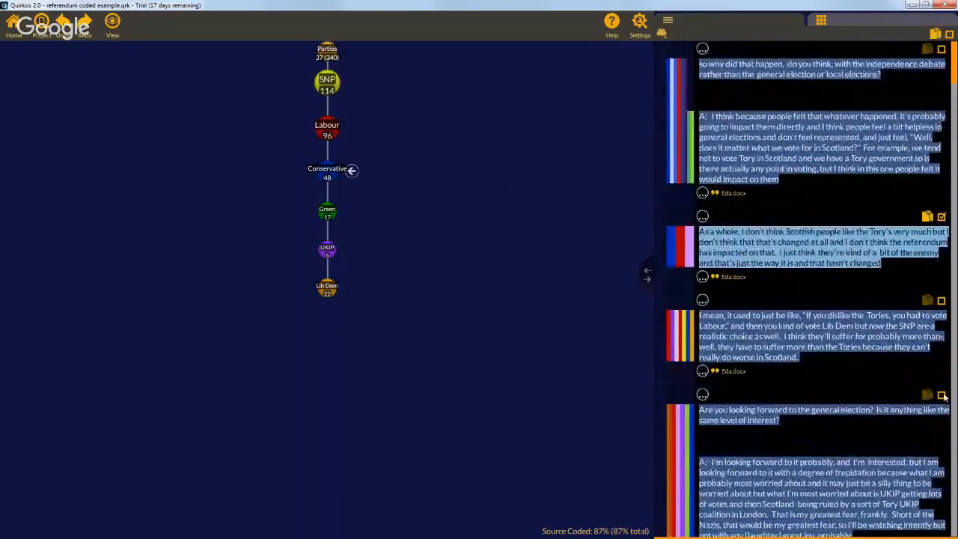
pyautogui.click(942, 395)
pyautogui.click(941, 50)
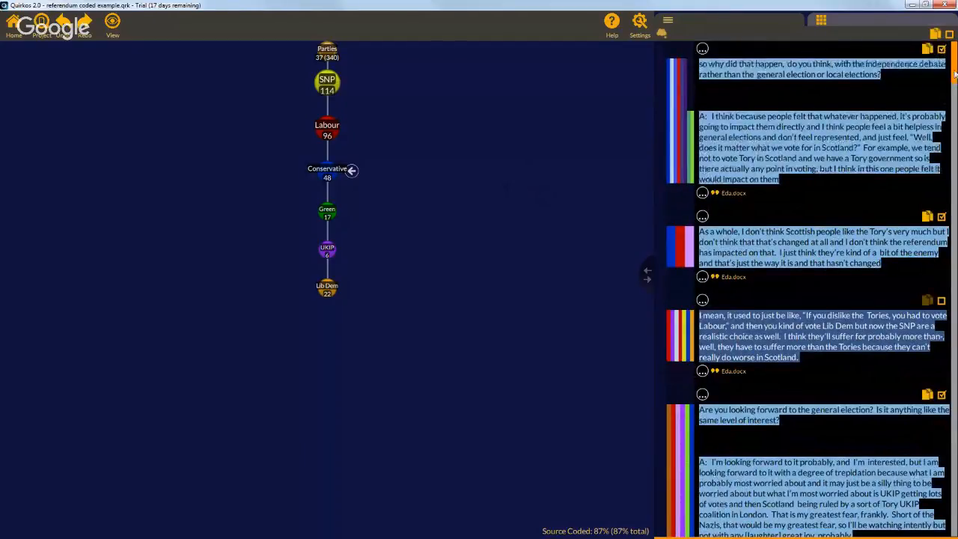
pyautogui.moveTo(955, 74)
pyautogui.mouseDown()
pyautogui.moveTo(955, 92)
pyautogui.moveTo(955, 72)
pyautogui.mouseUp()
pyautogui.click(951, 36)
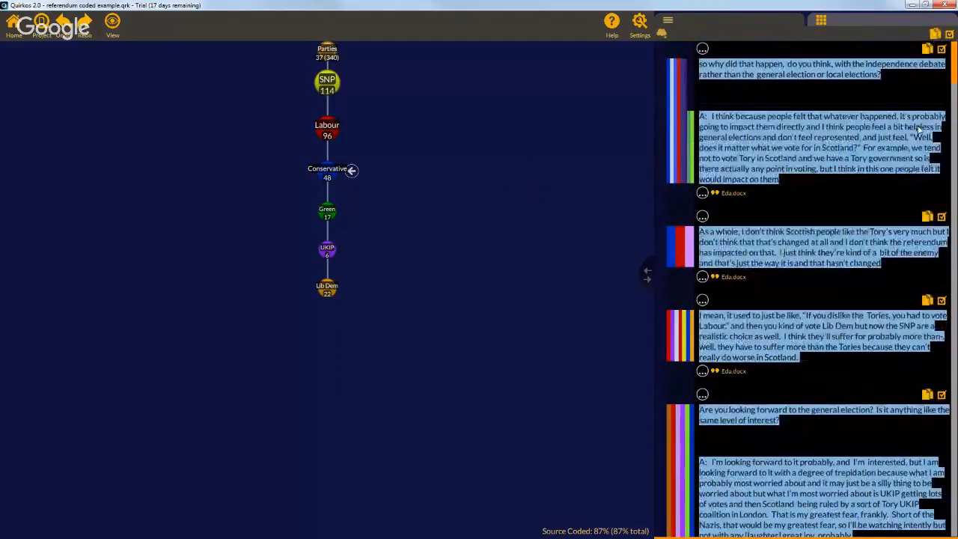
pyautogui.click(949, 34)
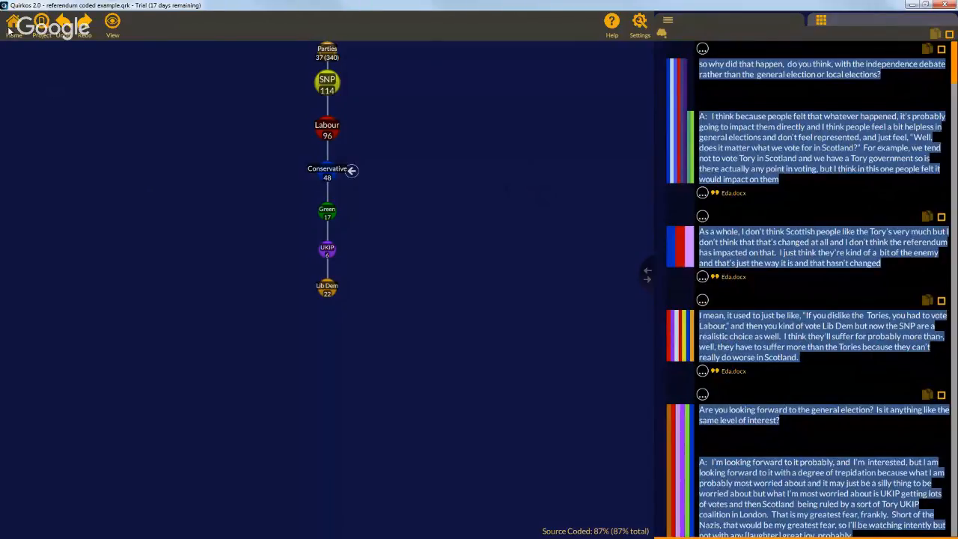
pyautogui.click(11, 28)
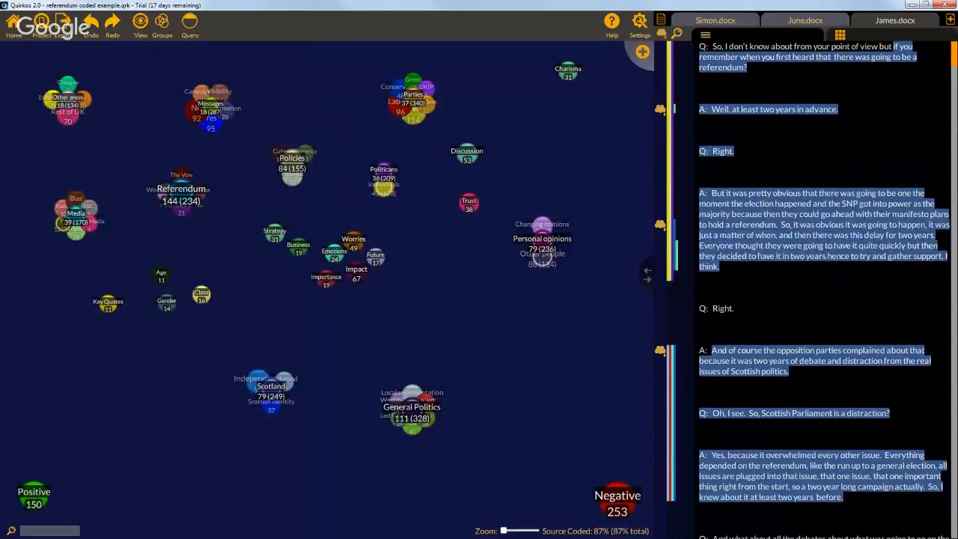
# Adjust the memos column width and enlarge the source font size in the general project preferences, saving the changes.
pyautogui.moveTo(953, 58); pyautogui.dragTo(954, 57)
pyautogui.click(643, 24)
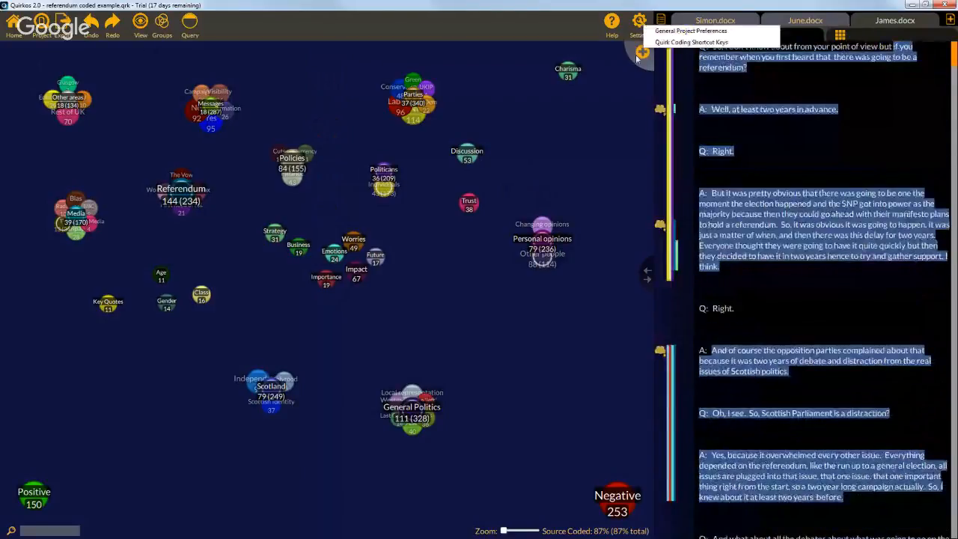
pyautogui.click(689, 31)
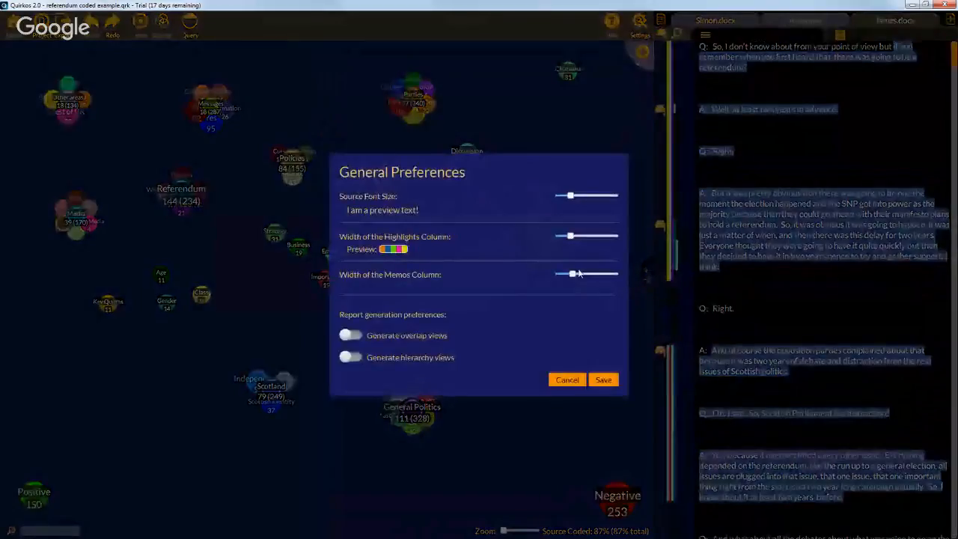
pyautogui.moveTo(573, 276); pyautogui.dragTo(561, 275)
pyautogui.moveTo(571, 196); pyautogui.dragTo(587, 197)
pyautogui.click(605, 380)
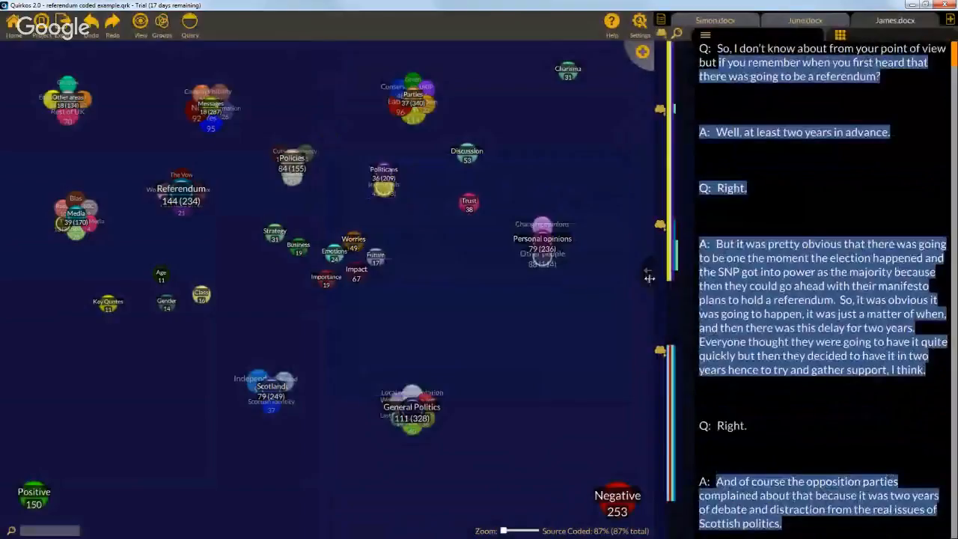
# Widen the source text pane, open the source text for editing, and make the word "remember" bold in the first question.
pyautogui.moveTo(650, 278); pyautogui.dragTo(610, 285)
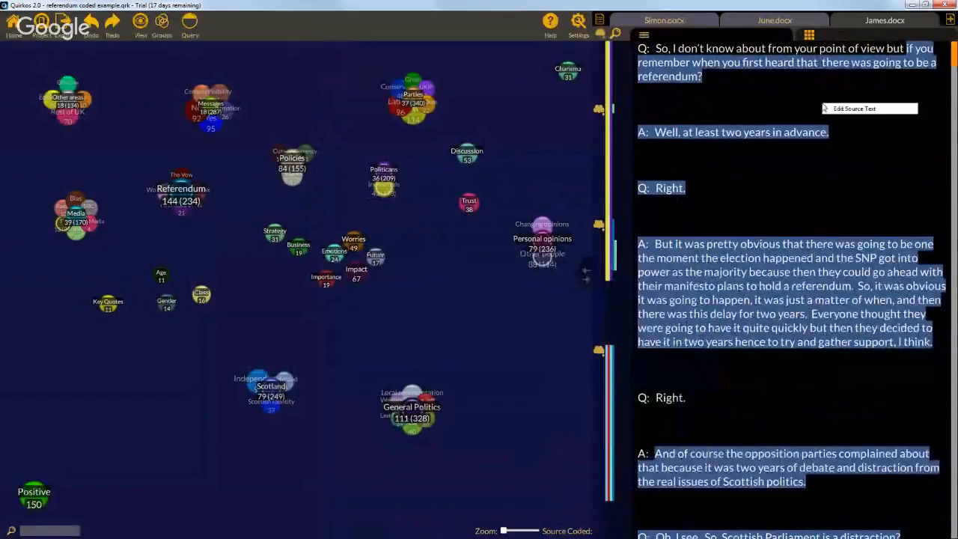
pyautogui.click(835, 110)
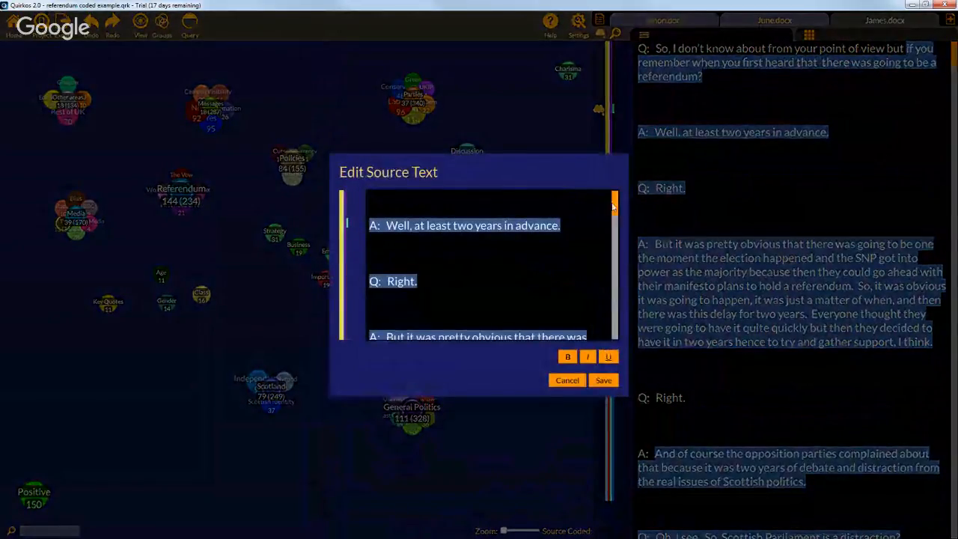
pyautogui.scroll(1, 614, 206)
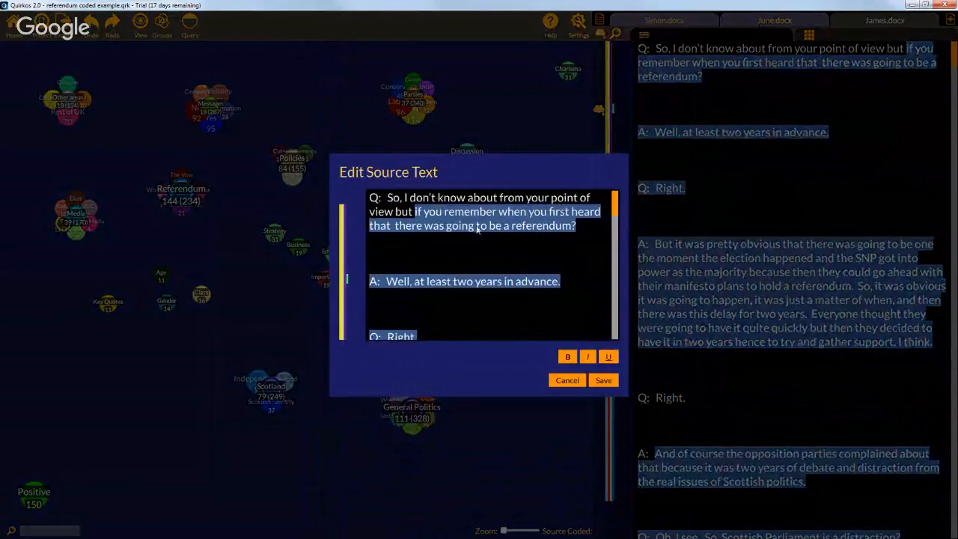
pyautogui.doubleClick(471, 213)
pyautogui.click(568, 357)
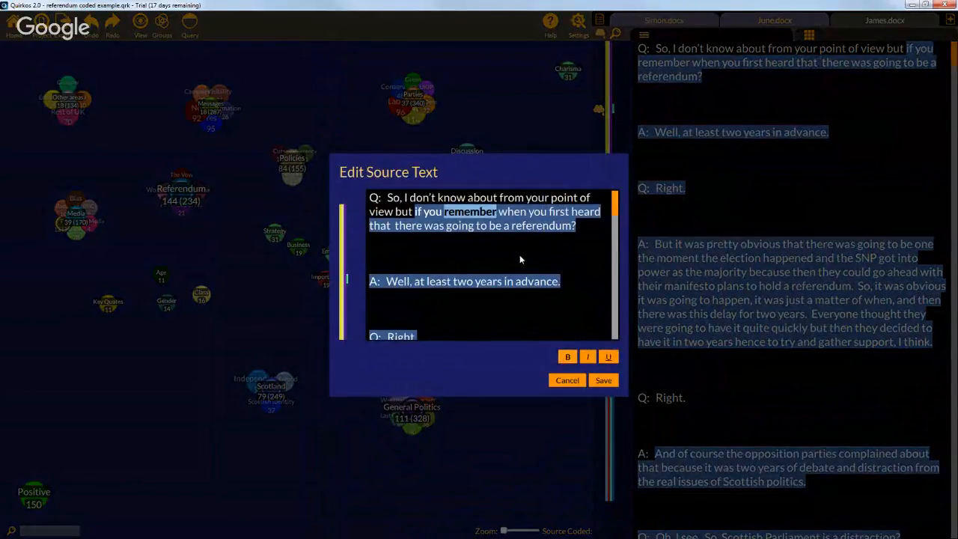
# Underline "two" in the first answer, italicize "pretty" in the next long answer, and save the source text.
pyautogui.doubleClick(463, 281)
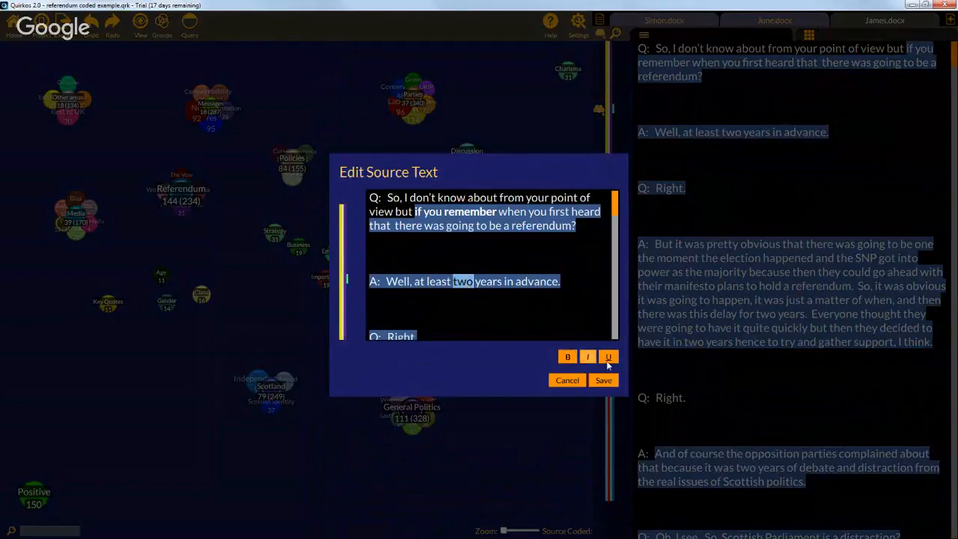
pyautogui.scroll(-1, 522, 278)
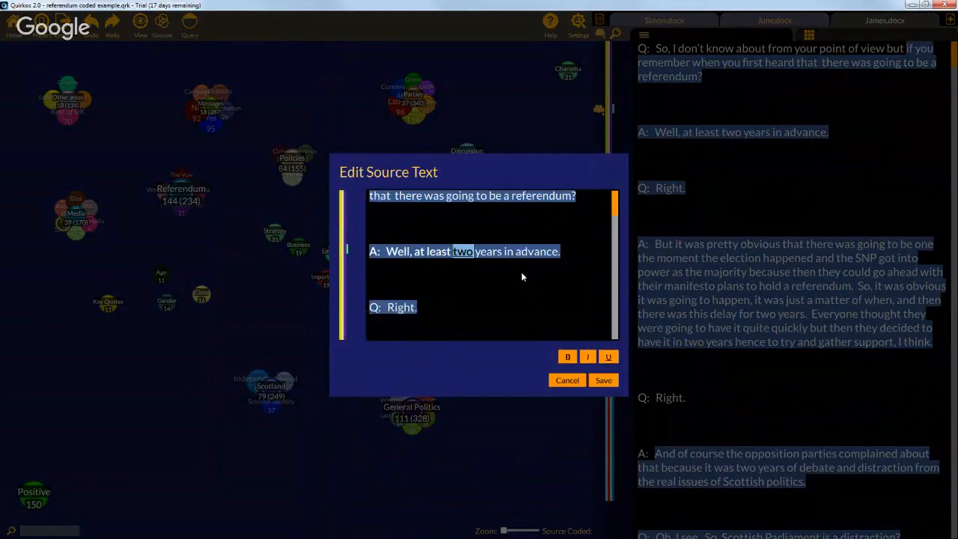
pyautogui.scroll(-1, 523, 278)
pyautogui.doubleClick(452, 334)
pyautogui.click(587, 357)
pyautogui.scroll(-2, 538, 255)
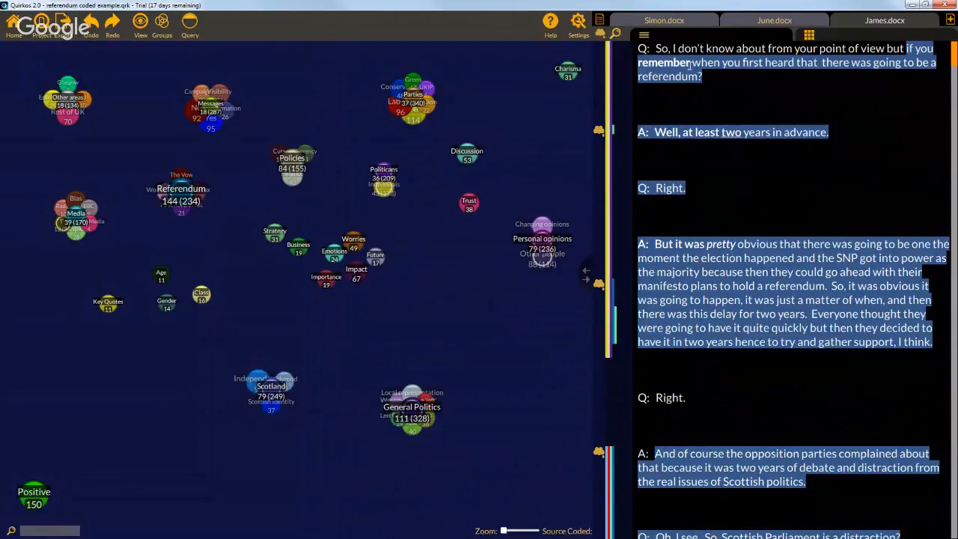
pyautogui.moveTo(691, 66); pyautogui.dragTo(637, 66)
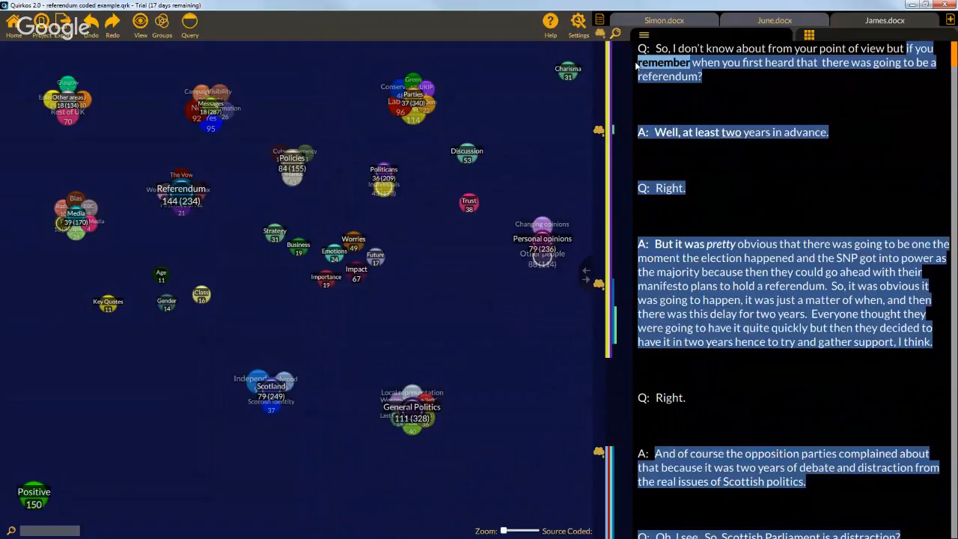
pyautogui.click(799, 138)
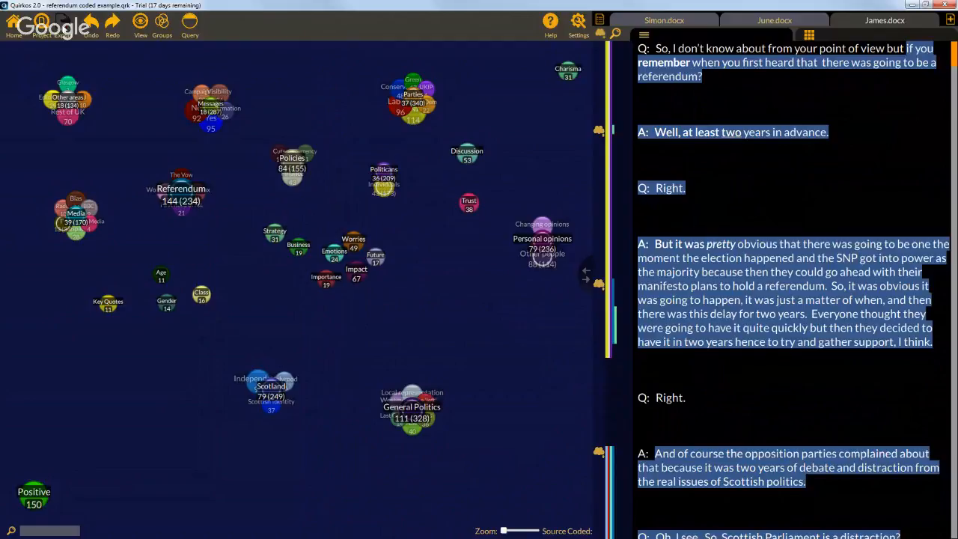
# Create a project report and examine the memos tables sorted by source in its preview.
pyautogui.click(62, 21)
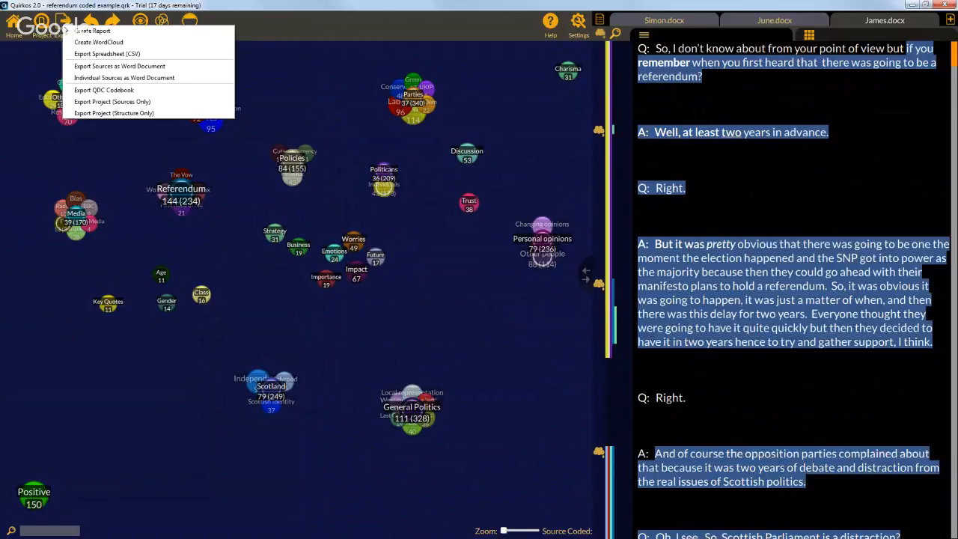
pyautogui.click(139, 31)
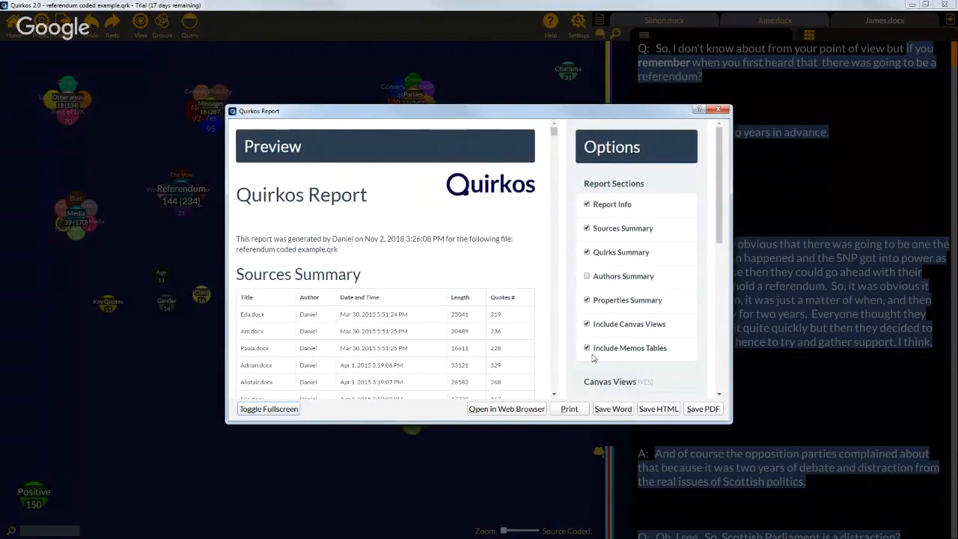
pyautogui.moveTo(553, 132); pyautogui.dragTo(555, 393)
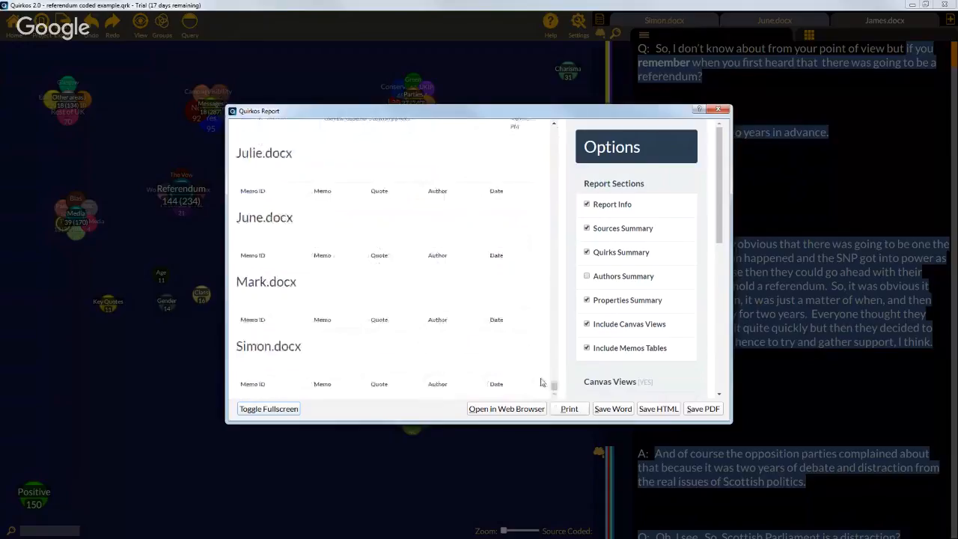
pyautogui.scroll(1, 499, 294)
pyautogui.scroll(4, 499, 297)
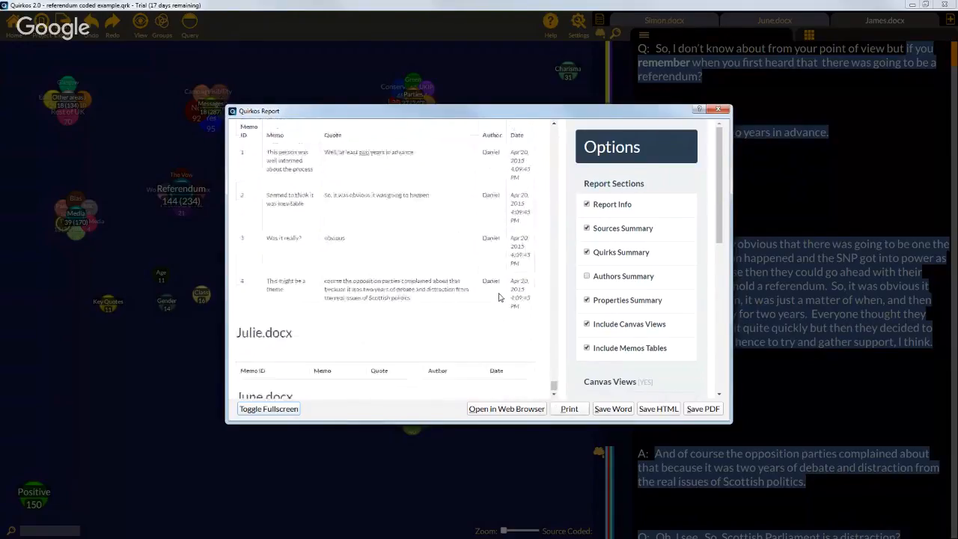
pyautogui.moveTo(523, 365); pyautogui.dragTo(338, 219)
pyautogui.click(376, 254)
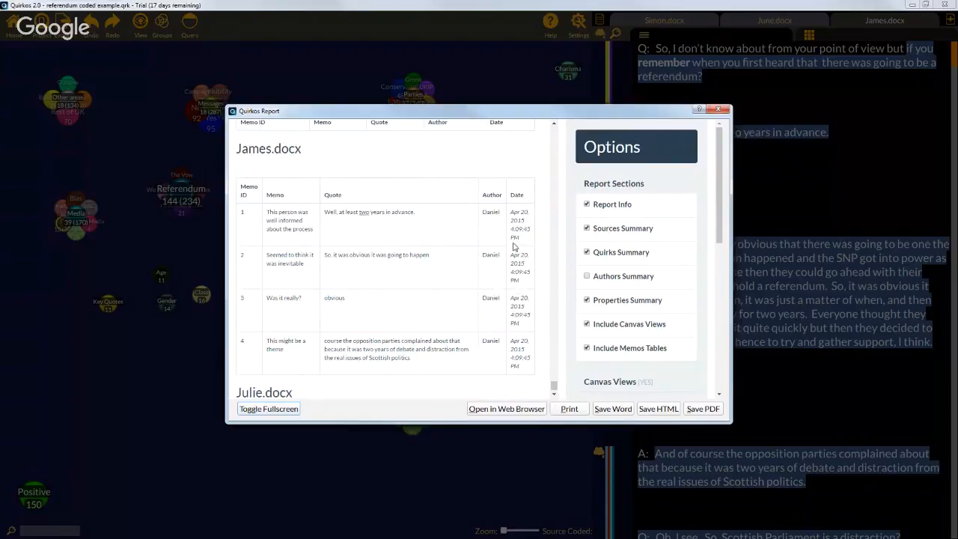
pyautogui.scroll(3, 457, 276)
pyautogui.scroll(10, 464, 276)
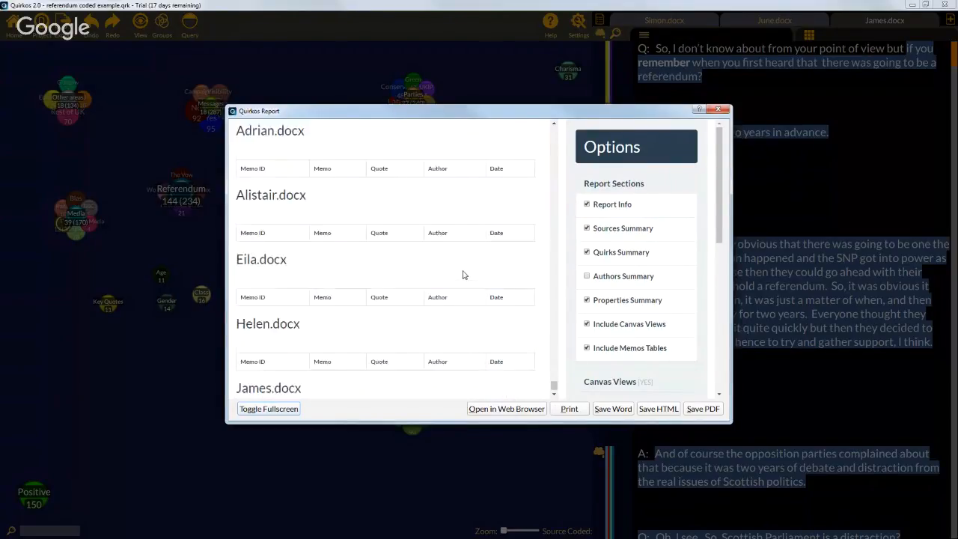
pyautogui.scroll(-10, 462, 274)
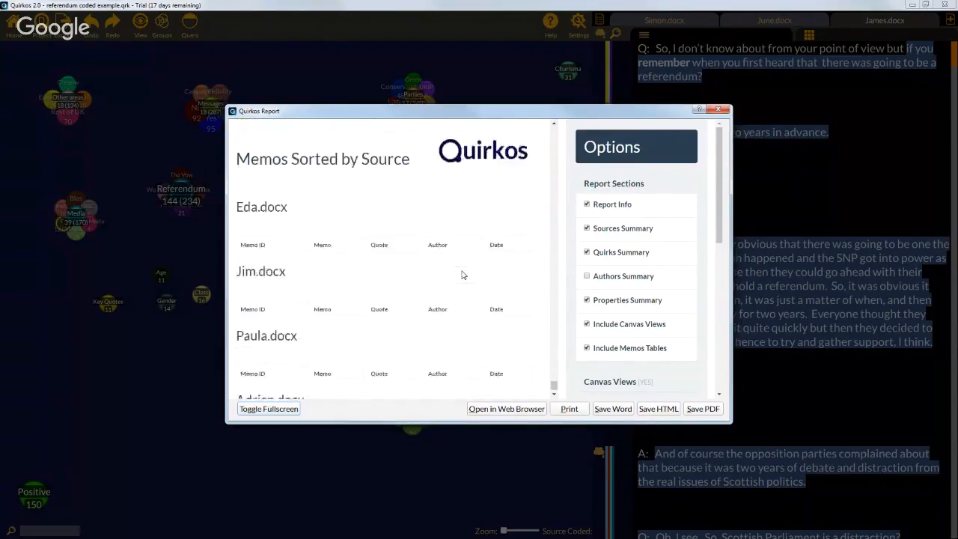
pyautogui.scroll(-4, 462, 274)
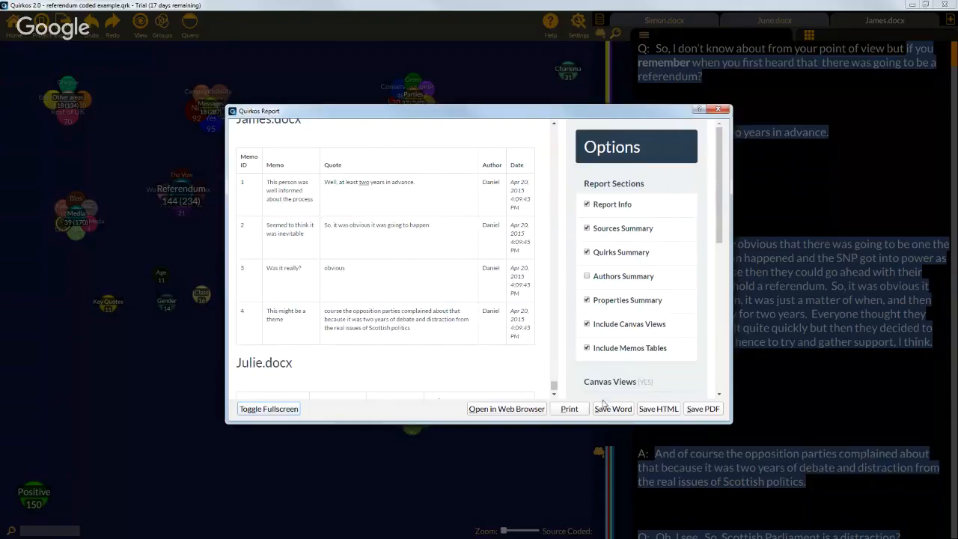
# Exclude the memos tables from the report and save it as a Word document named "referendum word export" on the desktop.
pyautogui.click(679, 354)
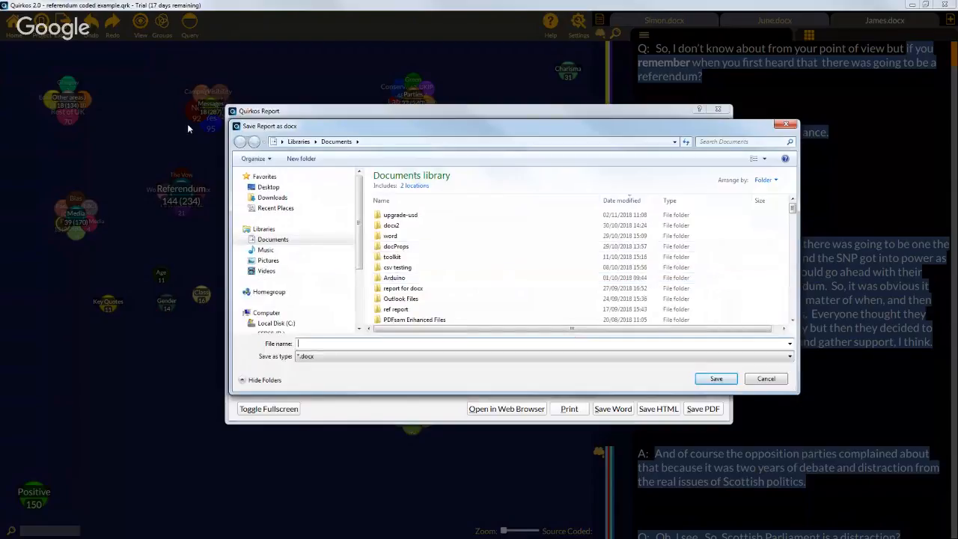
pyautogui.click(257, 190)
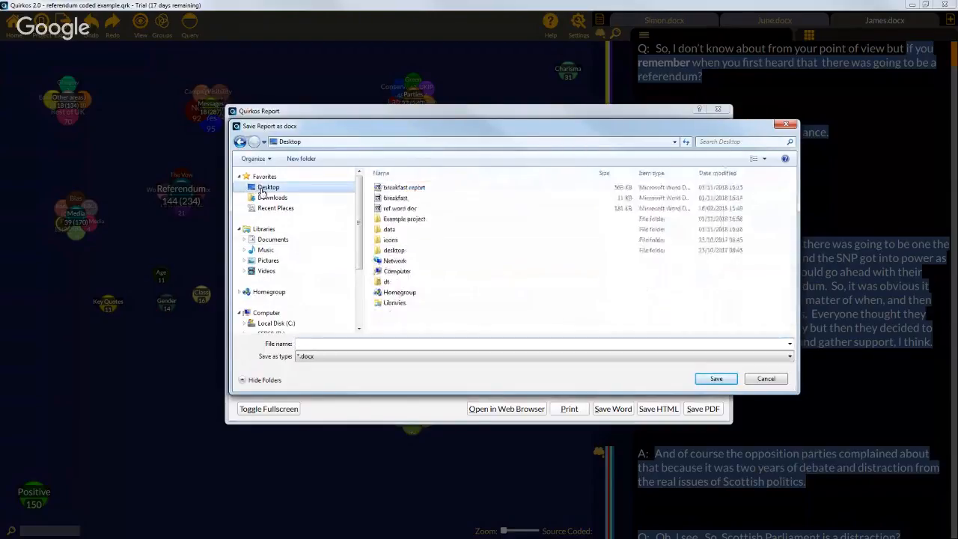
pyautogui.click(456, 342)
pyautogui.write('referendu')
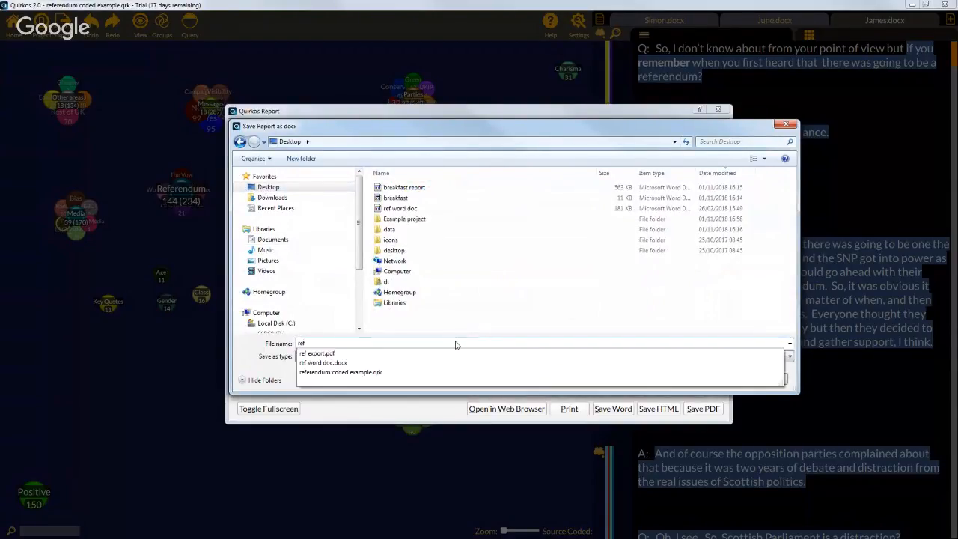
pyautogui.press('BackSpace')
pyautogui.press('BackSpace')
pyautogui.write('c')
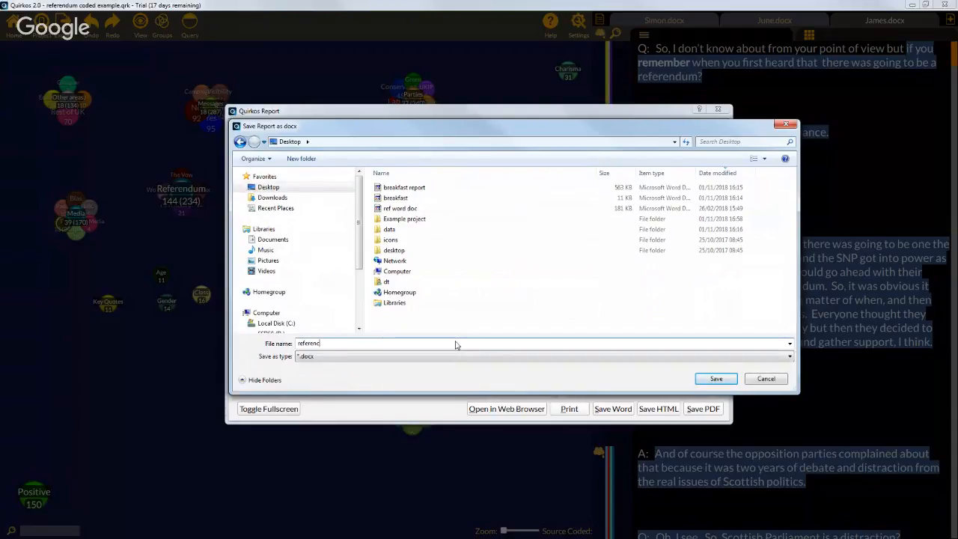
pyautogui.write('um word export')
pyautogui.press('Return')
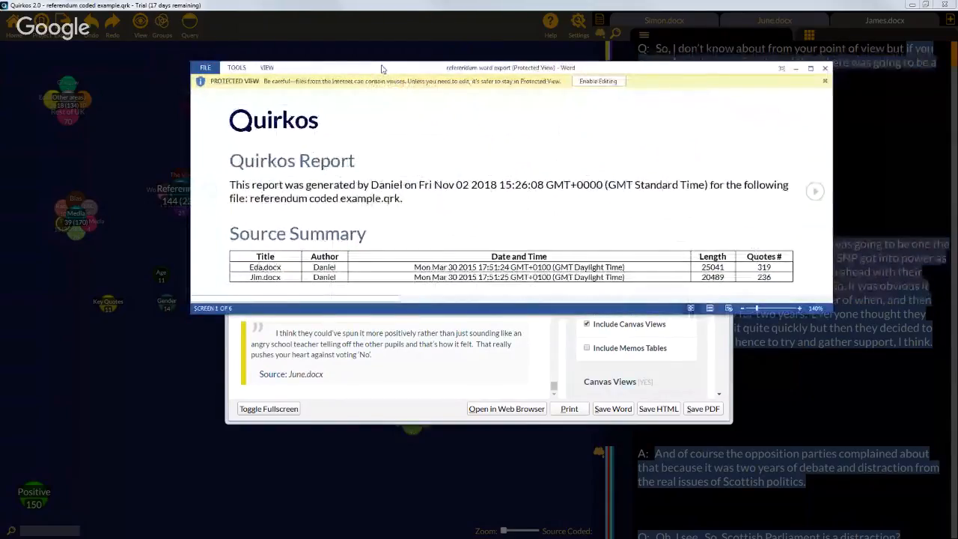
# Maximize the exported report in Word with editing enabled and widen the Author column of the quirks summary table.
pyautogui.doubleClick(382, 69)
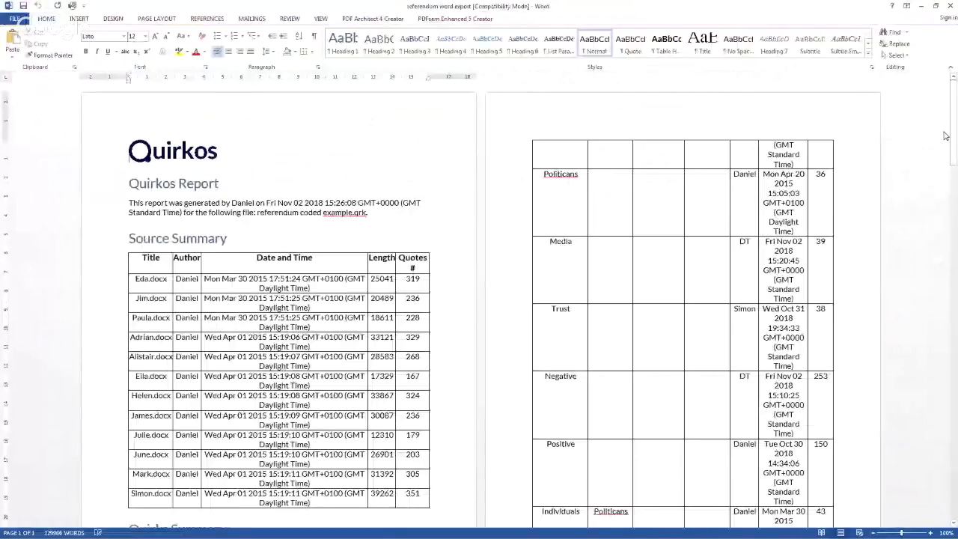
pyautogui.moveTo(955, 107); pyautogui.dragTo(950, 296)
pyautogui.moveTo(730, 110); pyautogui.dragTo(678, 119)
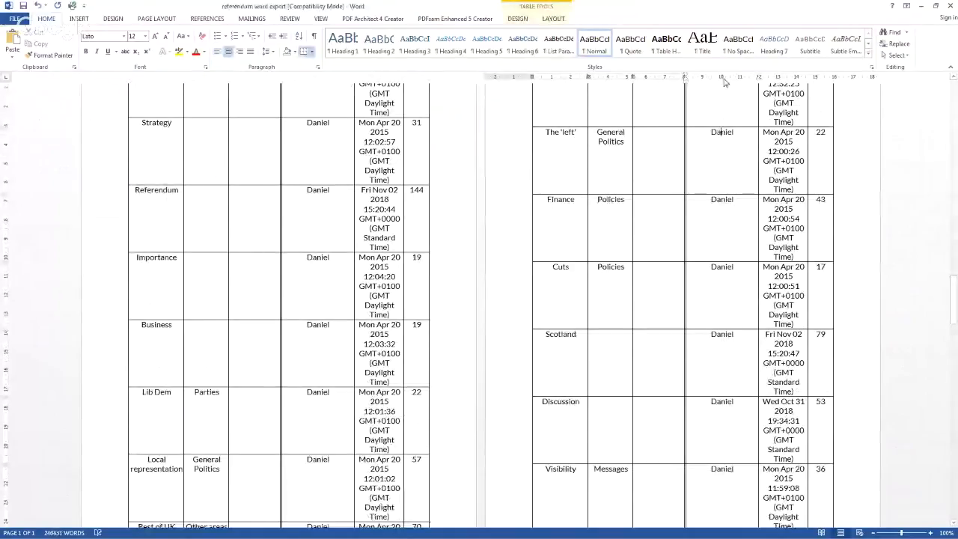
# Select a block of author and date cells in the quirks summary table and try the font colour on them.
pyautogui.scroll(3, 716, 217)
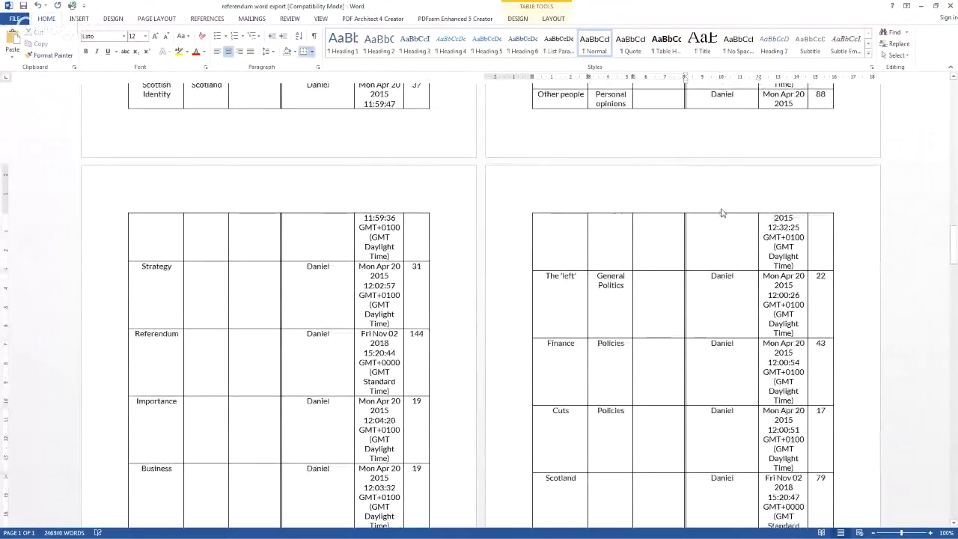
pyautogui.moveTo(725, 228); pyautogui.dragTo(773, 353)
pyautogui.click(195, 52)
pyautogui.click(562, 277)
# Examine the colour-barred quotes in the report on both sides of the Politicans heading, selecting one of the June.docx quotes.
pyautogui.moveTo(954, 220); pyautogui.dragTo(954, 342)
pyautogui.scroll(-5, 849, 343)
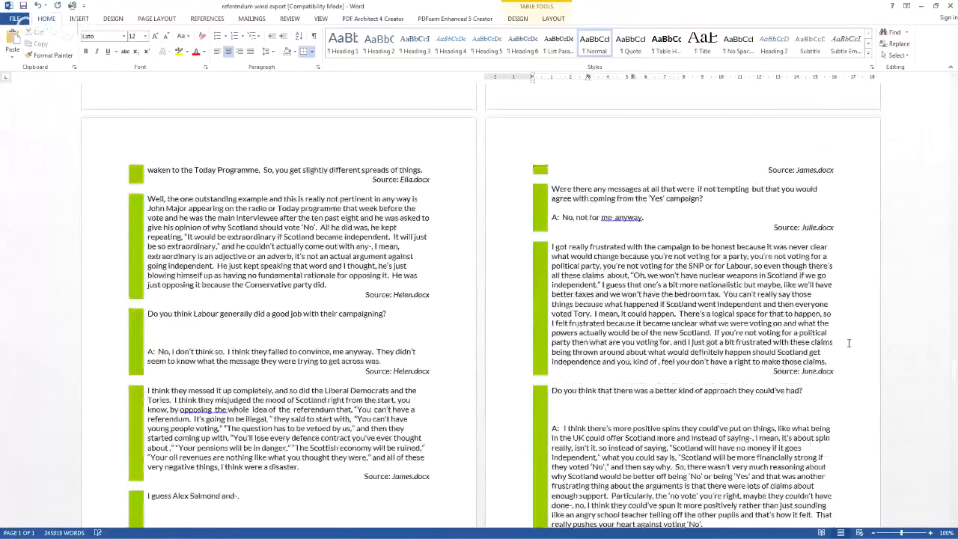
pyautogui.tripleClick(849, 343)
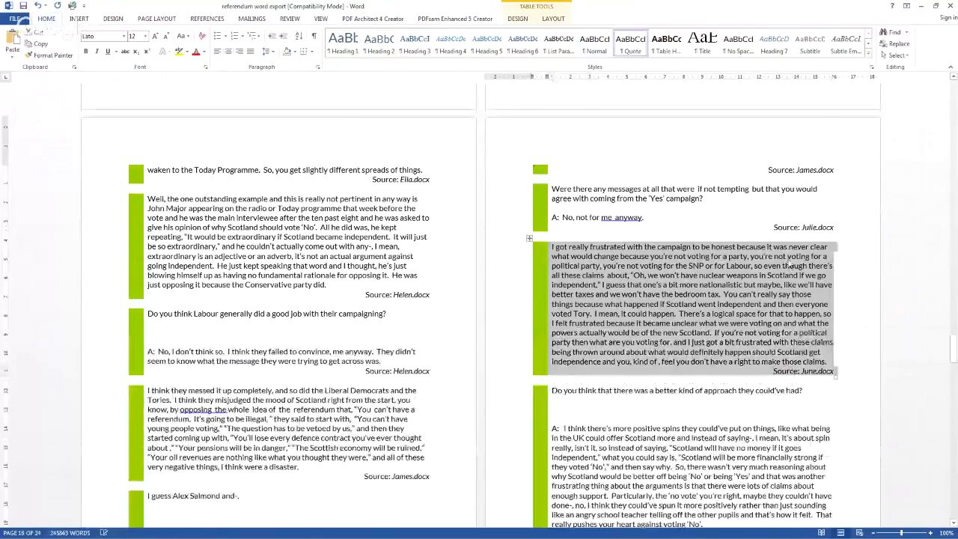
pyautogui.scroll(-1, 790, 263)
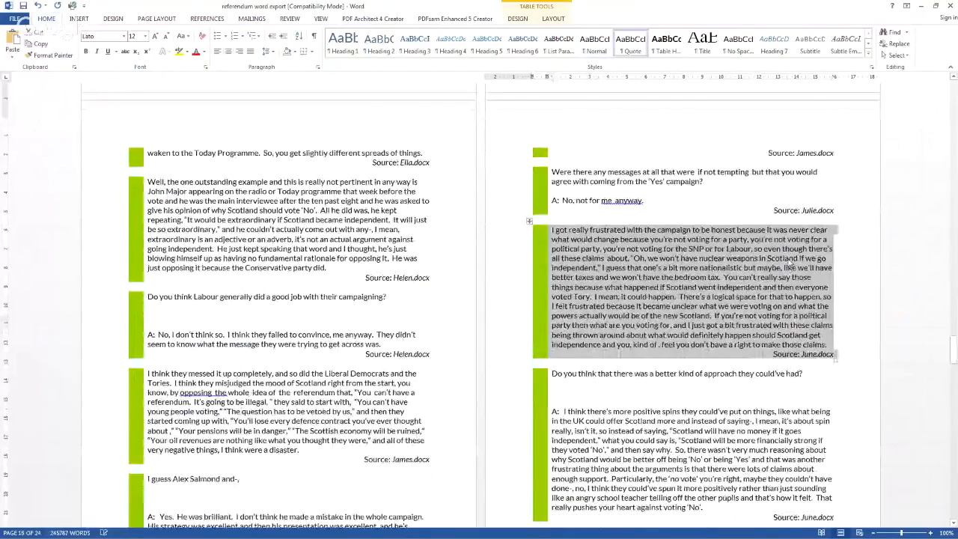
pyautogui.scroll(-10, 791, 263)
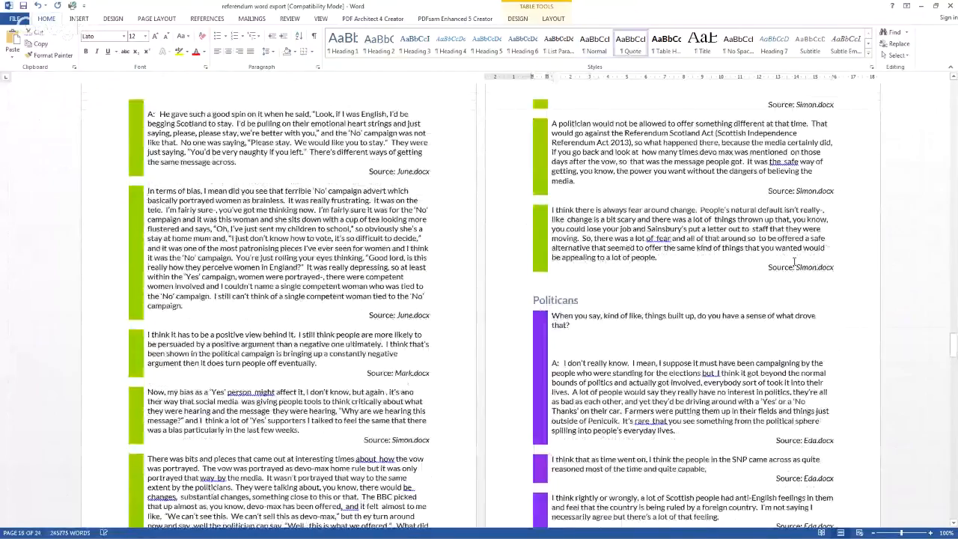
pyautogui.scroll(-10, 795, 261)
pyautogui.scroll(-5, 795, 262)
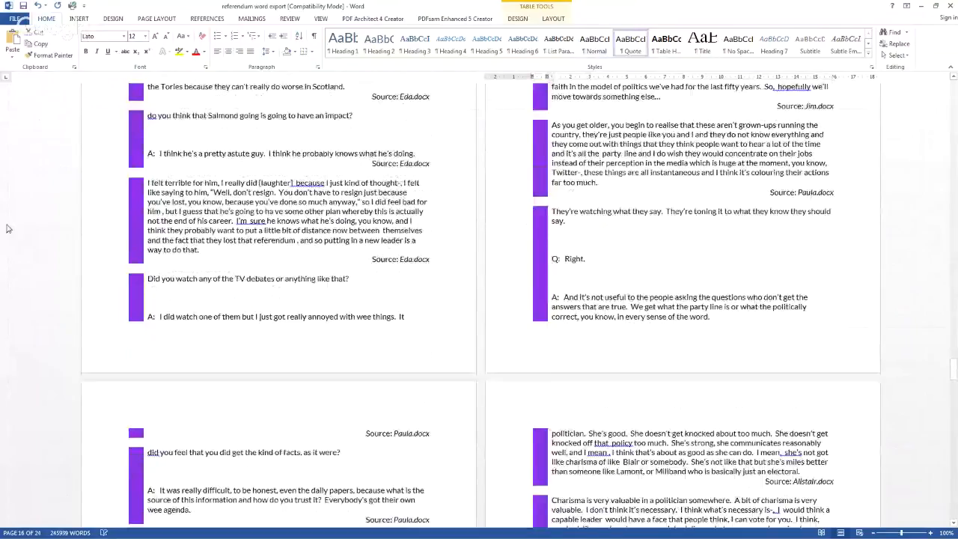
pyautogui.click(78, 259)
pyautogui.click(367, 226)
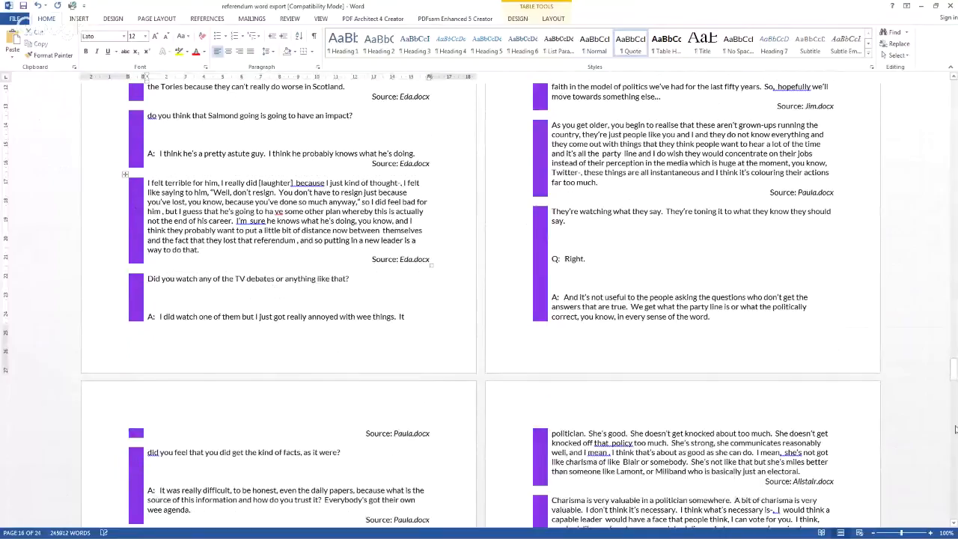
# Examine the remaining quotes through the Key Quotes section at the report's end and return to its first page.
pyautogui.moveTo(955, 372); pyautogui.dragTo(954, 465)
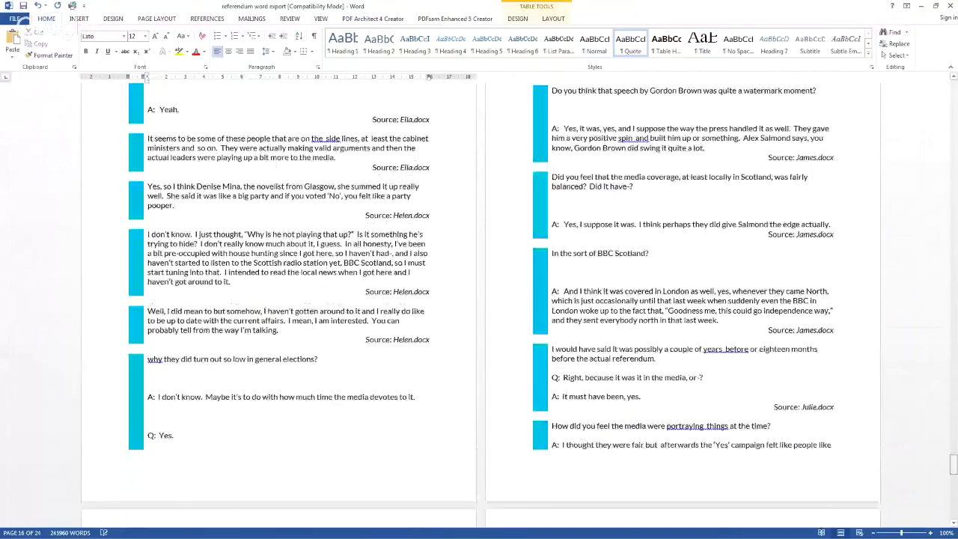
pyautogui.moveTo(954, 464); pyautogui.dragTo(954, 515)
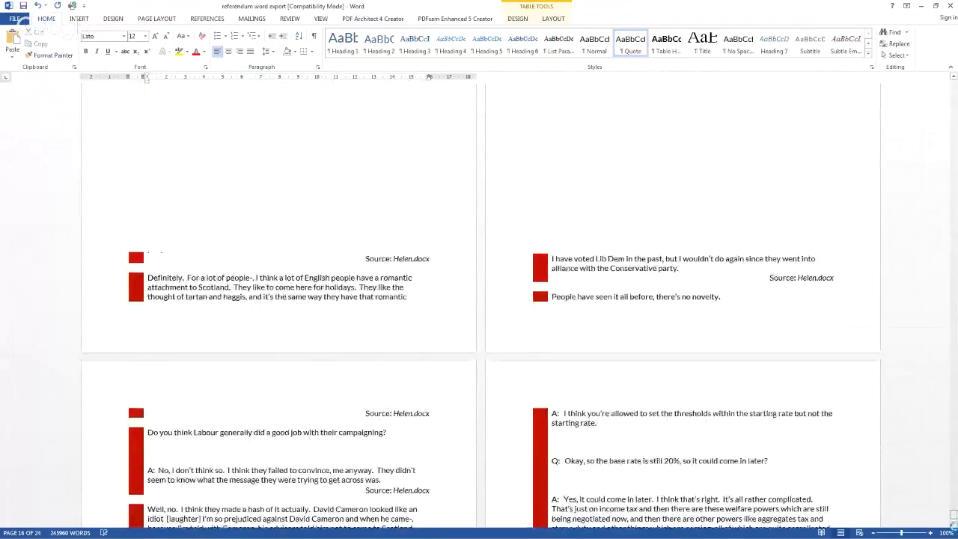
pyautogui.scroll(-5, 827, 326)
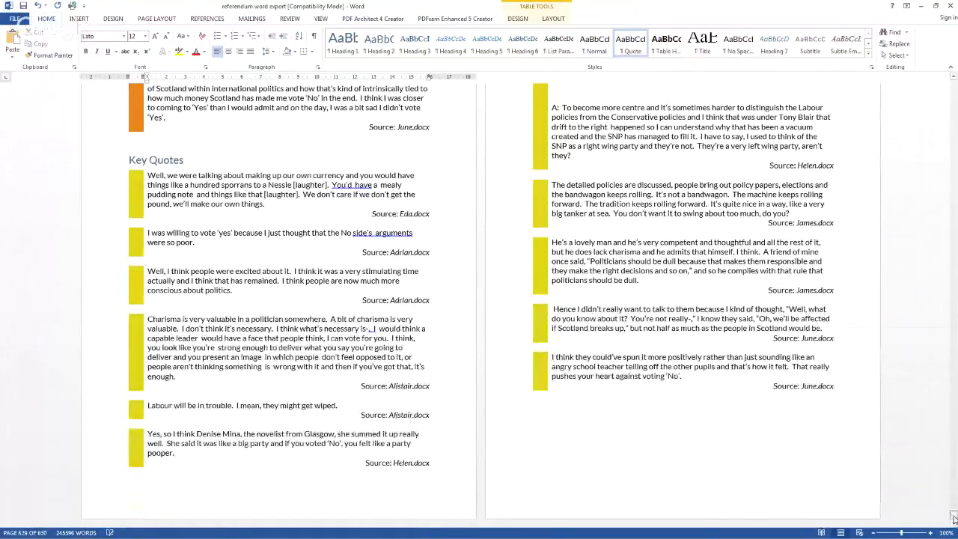
pyautogui.moveTo(954, 518); pyautogui.dragTo(954, 54)
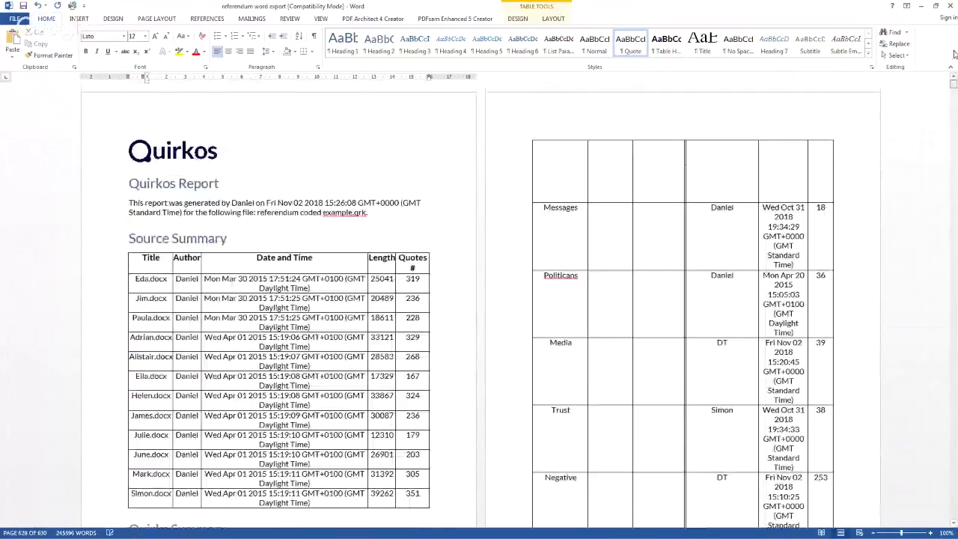
# Look through the quirks summary table in the Word report and close the document without saving the changes.
pyautogui.scroll(-15, 760, 360)
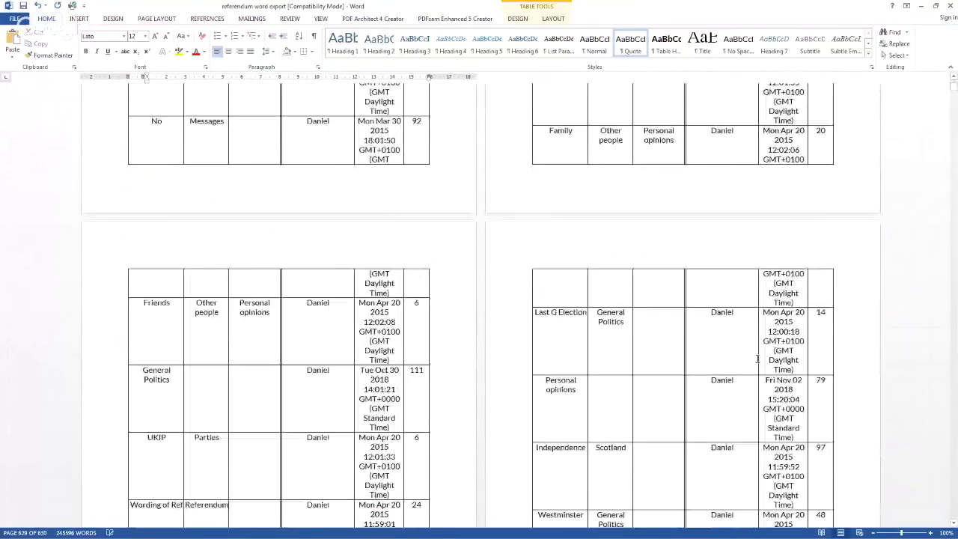
pyautogui.scroll(-15, 761, 360)
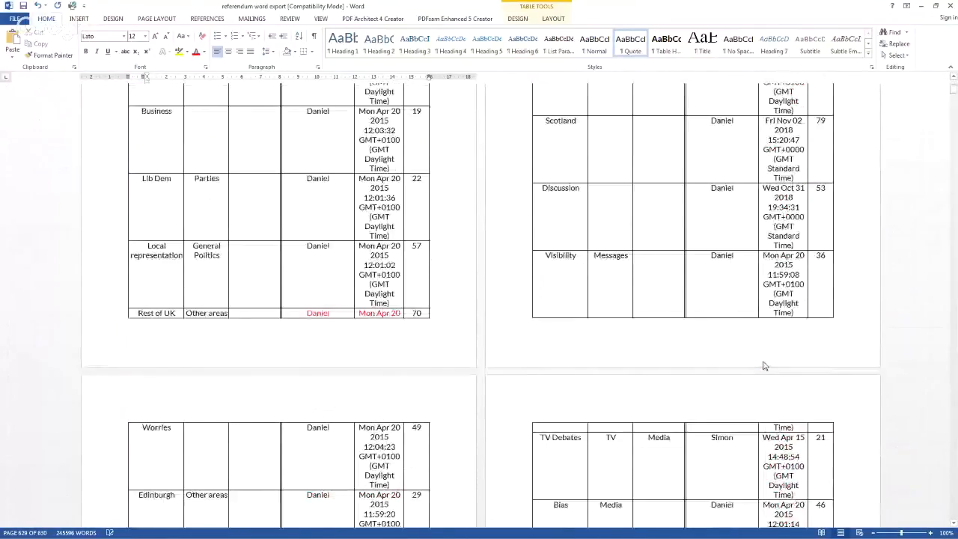
pyautogui.scroll(-1, 764, 362)
pyautogui.click(950, 5)
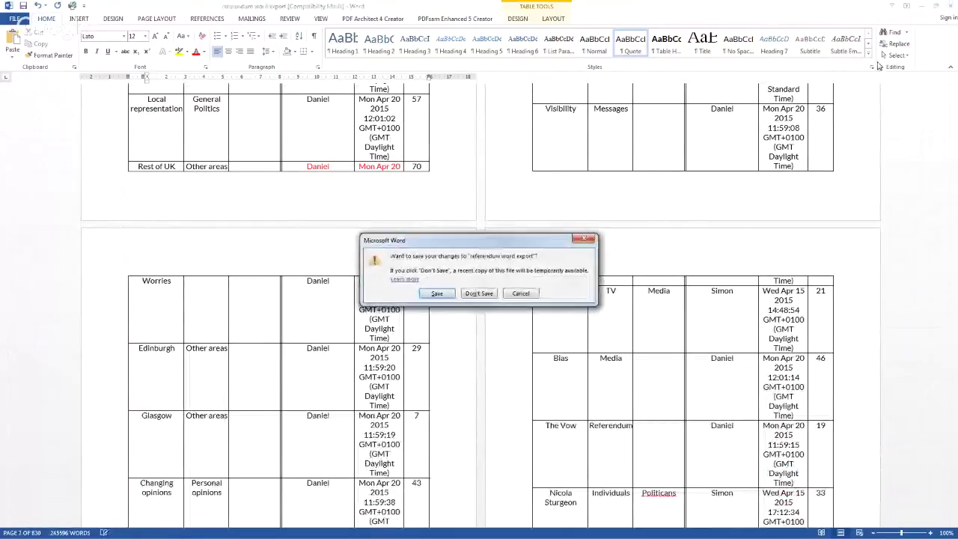
pyautogui.click(492, 297)
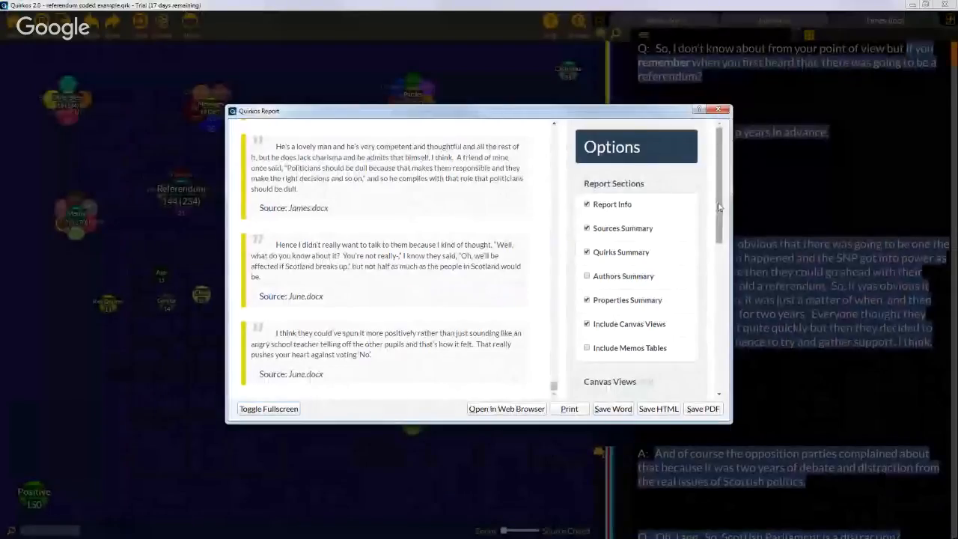
# Show the Highlight ID section in the report's quotes and select the James.docx quote about dull politicians together with its ID.
pyautogui.moveTo(721, 224); pyautogui.dragTo(724, 377)
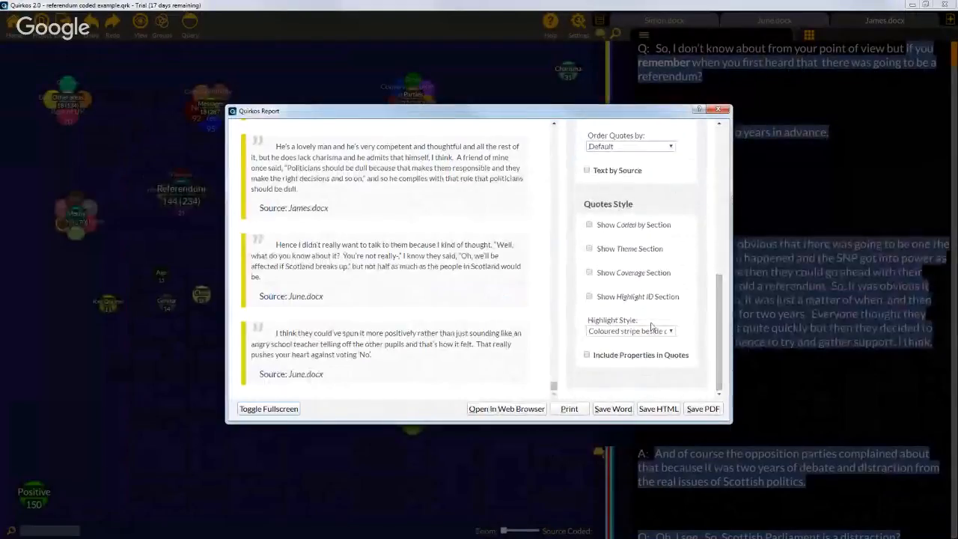
pyautogui.click(589, 297)
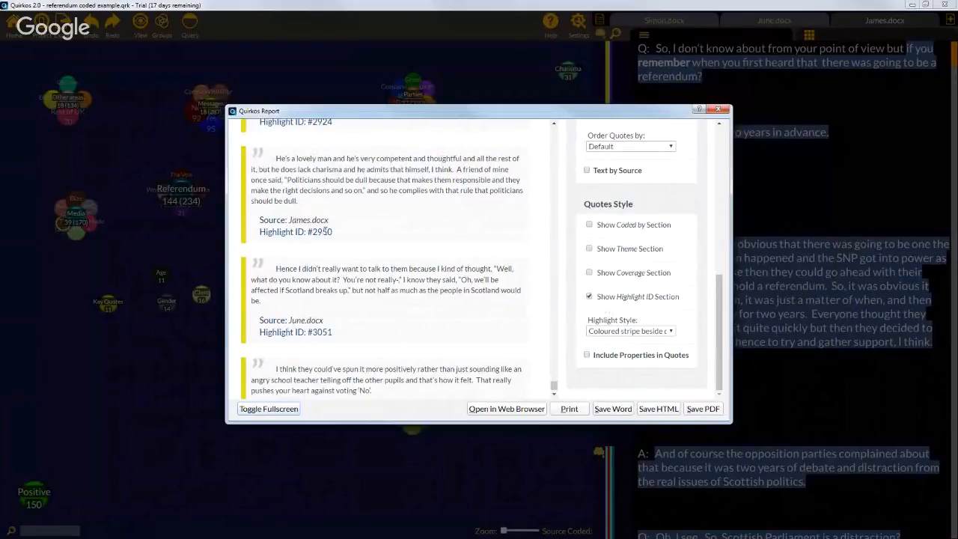
pyautogui.moveTo(335, 234); pyautogui.dragTo(252, 158)
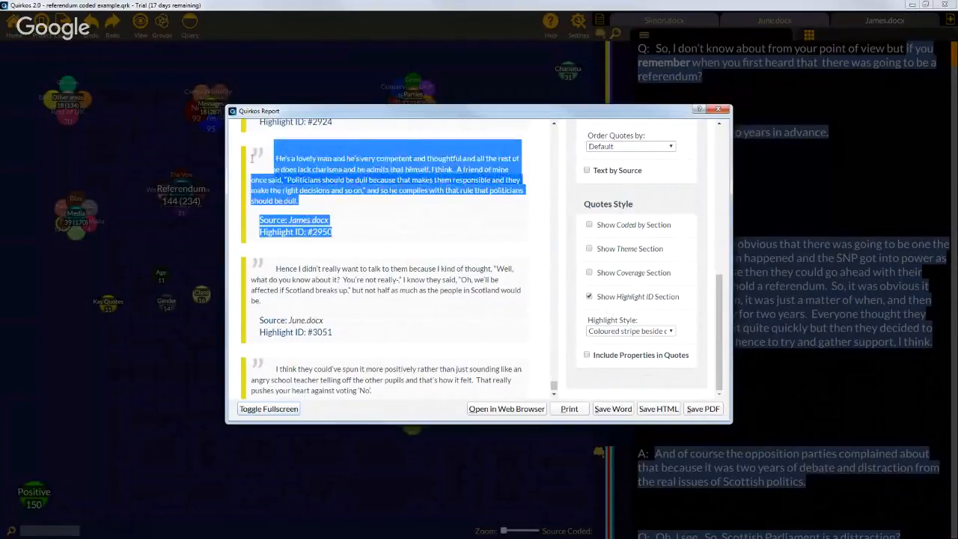
pyautogui.click(370, 236)
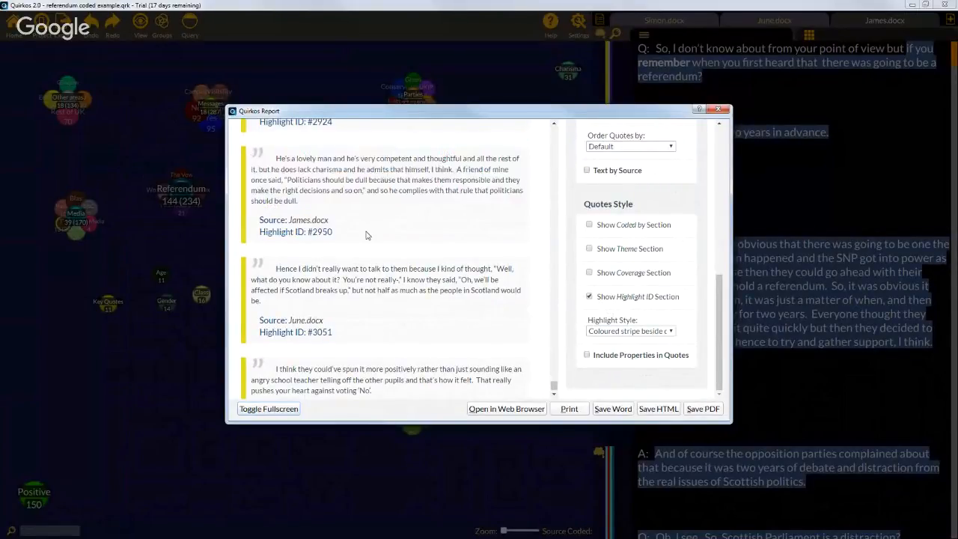
pyautogui.moveTo(350, 241); pyautogui.dragTo(276, 159)
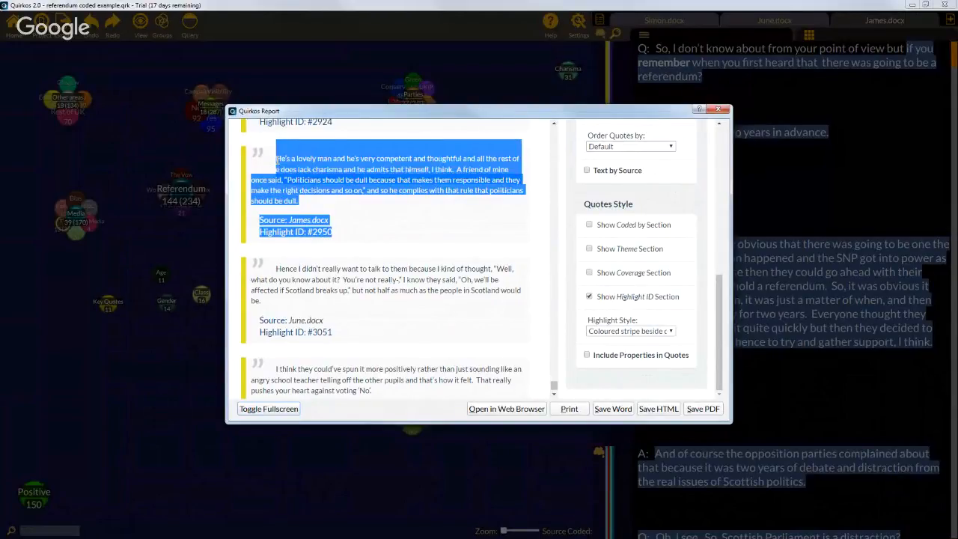
pyautogui.click(364, 239)
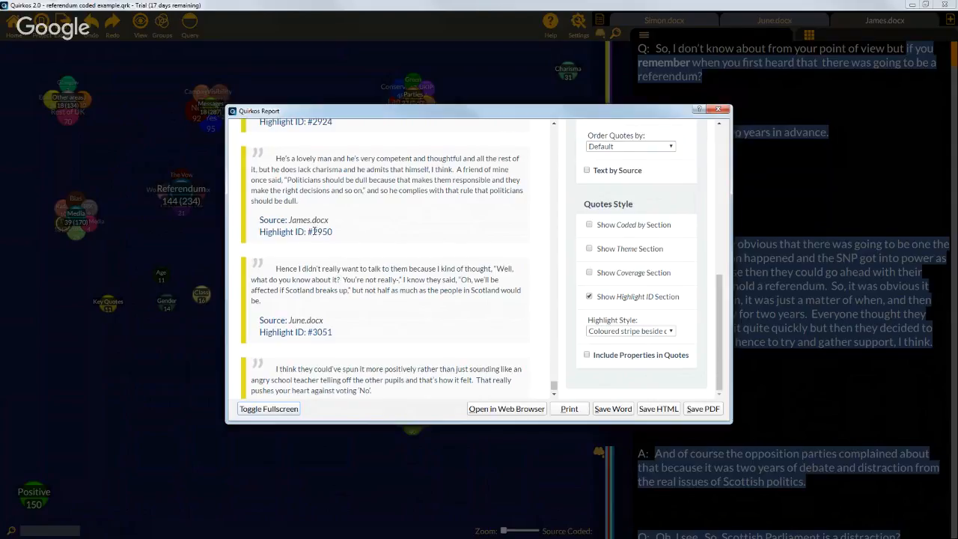
# Examine the highlight IDs under the James.docx quote and an earlier Paula.docx quote, and close the report.
pyautogui.moveTo(313, 232); pyautogui.dragTo(323, 232)
pyautogui.moveTo(554, 385); pyautogui.dragTo(548, 140)
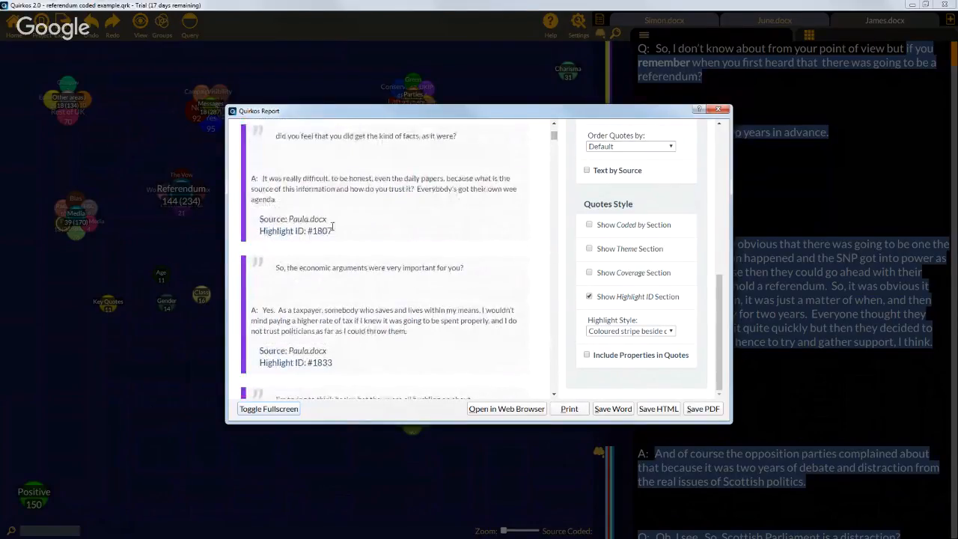
pyautogui.moveTo(352, 235); pyautogui.dragTo(311, 230)
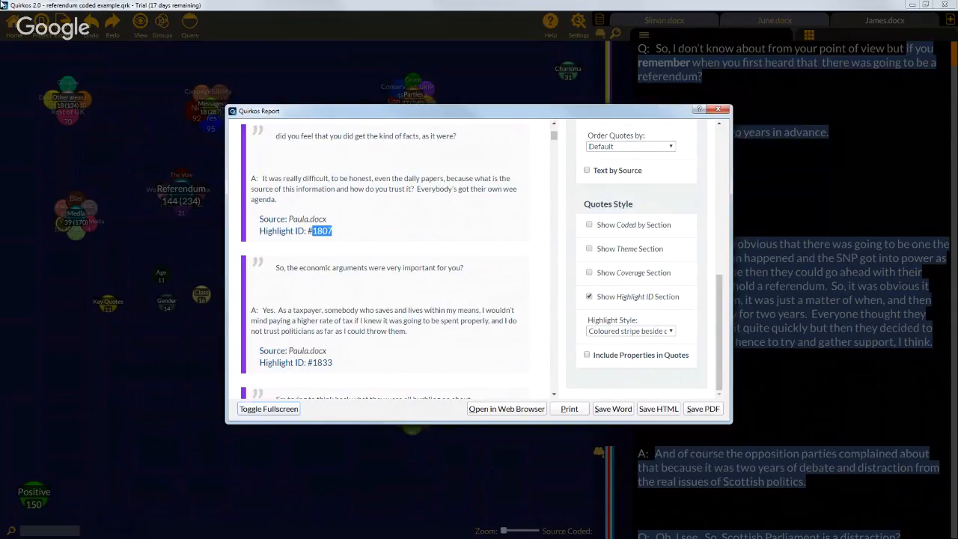
pyautogui.click(723, 110)
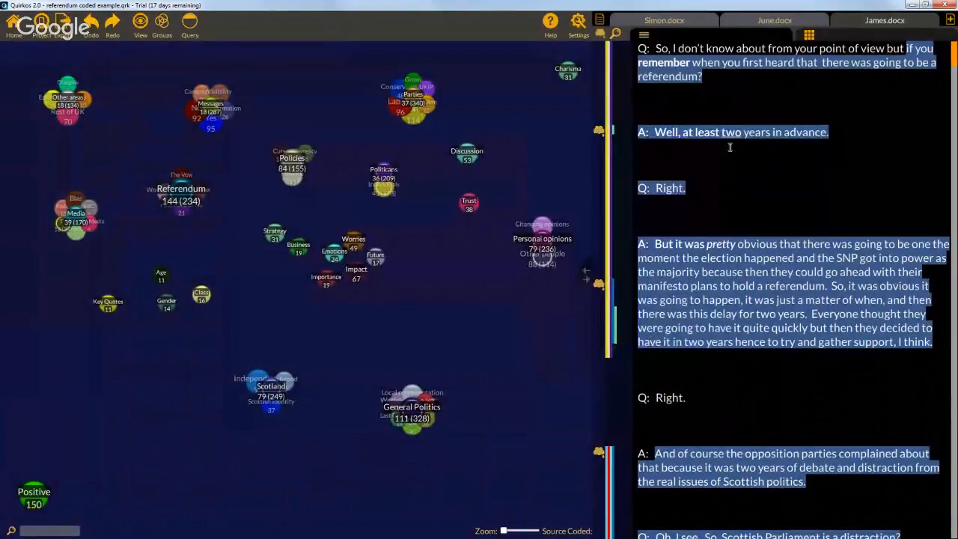
# Start the spreadsheet (CSV) export with the Desktop as its location.
pyautogui.click(66, 30)
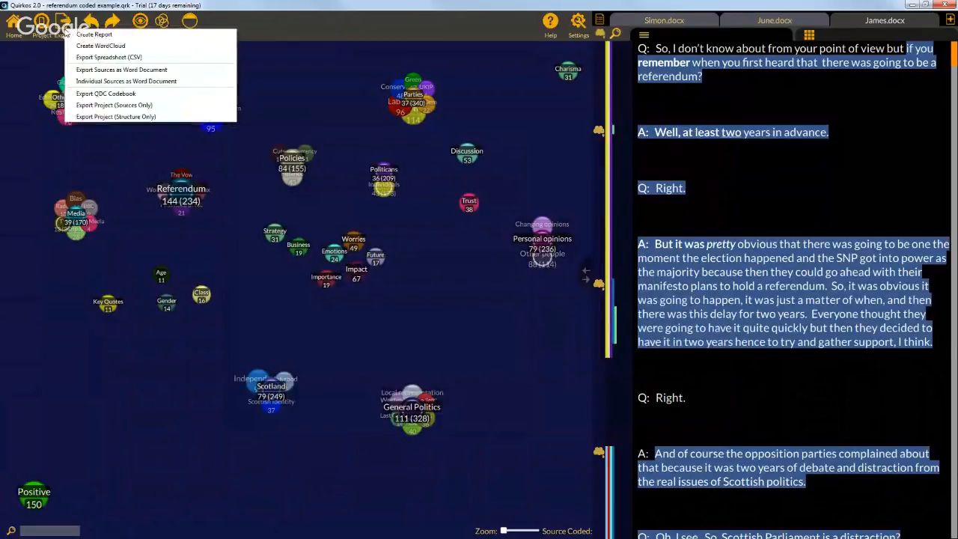
pyautogui.click(151, 60)
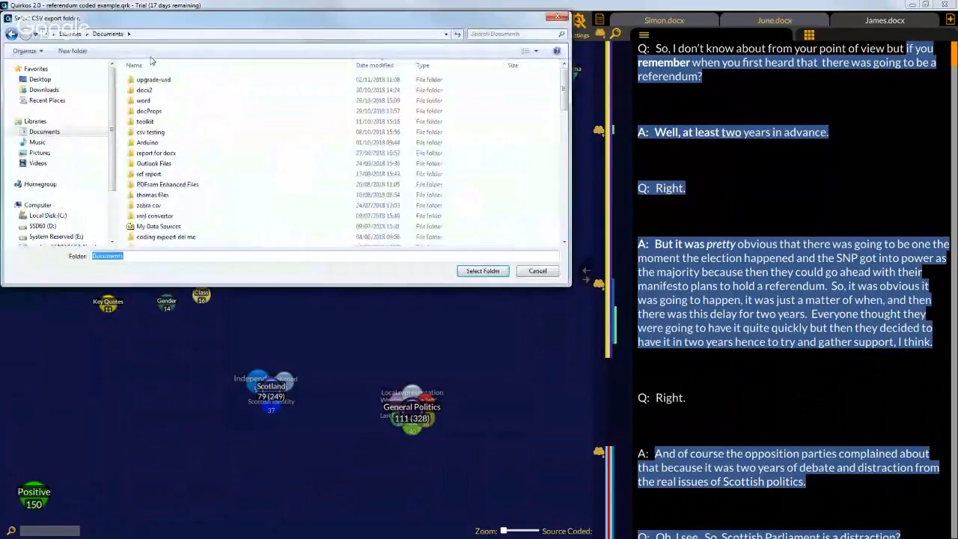
pyautogui.click(41, 79)
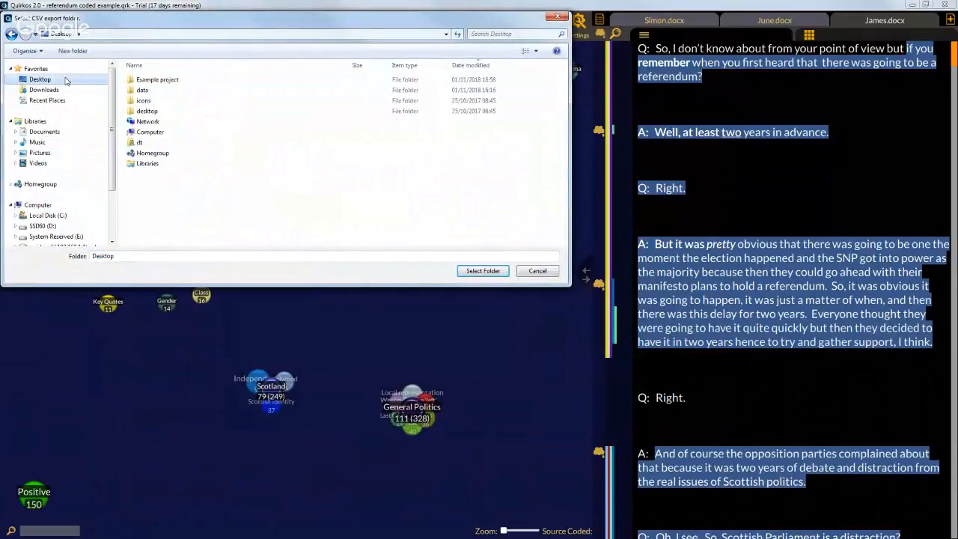
# Try to choose data2 on the Desktop as the CSV export folder by entering its name directly.
pyautogui.click(142, 90)
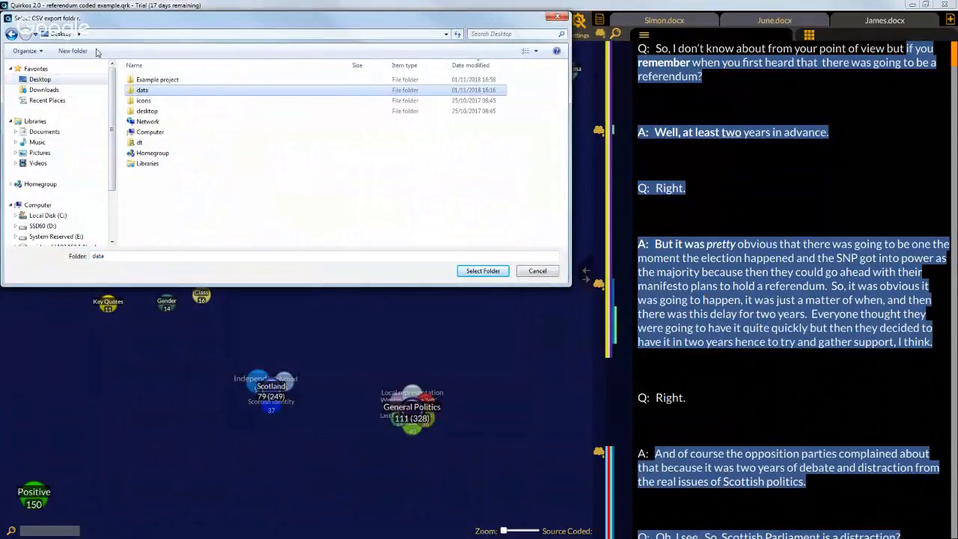
pyautogui.click(111, 256)
pyautogui.write('2')
pyautogui.click(483, 270)
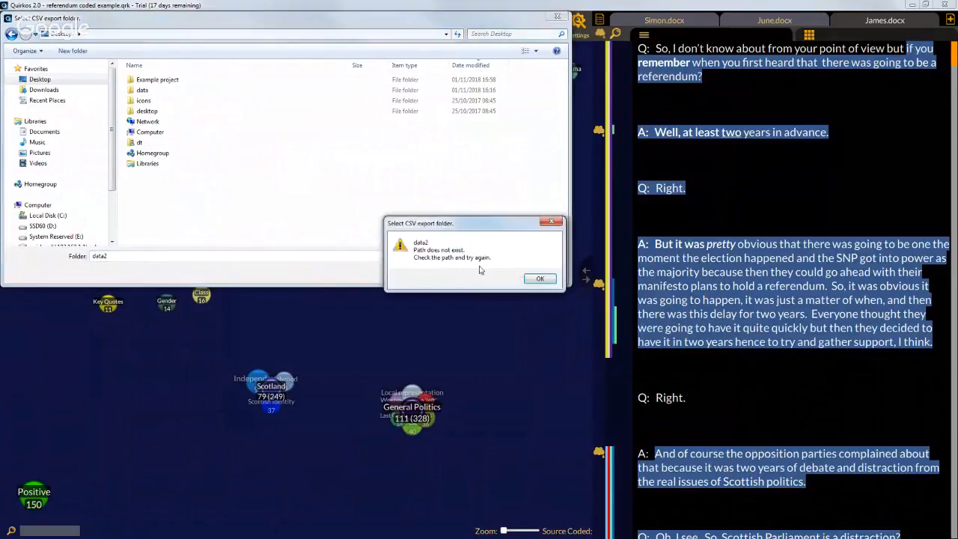
pyautogui.click(541, 278)
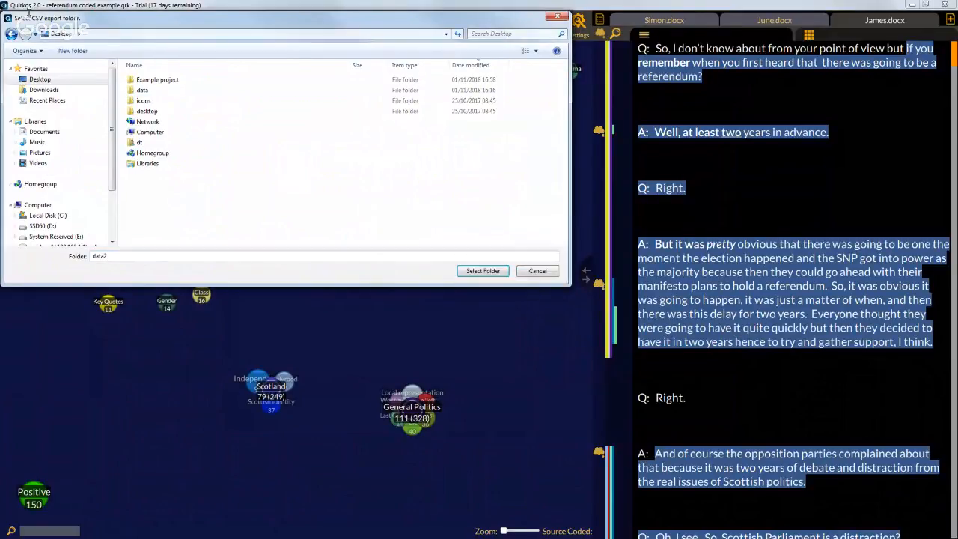
# Create a new folder named data2 on the Desktop and export the CSV files into it.
pyautogui.click(73, 50)
pyautogui.write('data2')
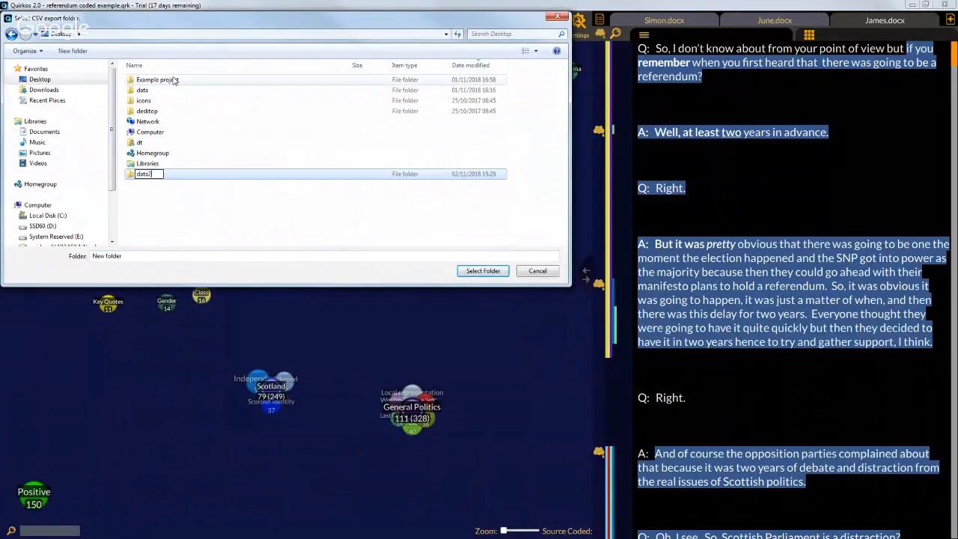
pyautogui.click(153, 178)
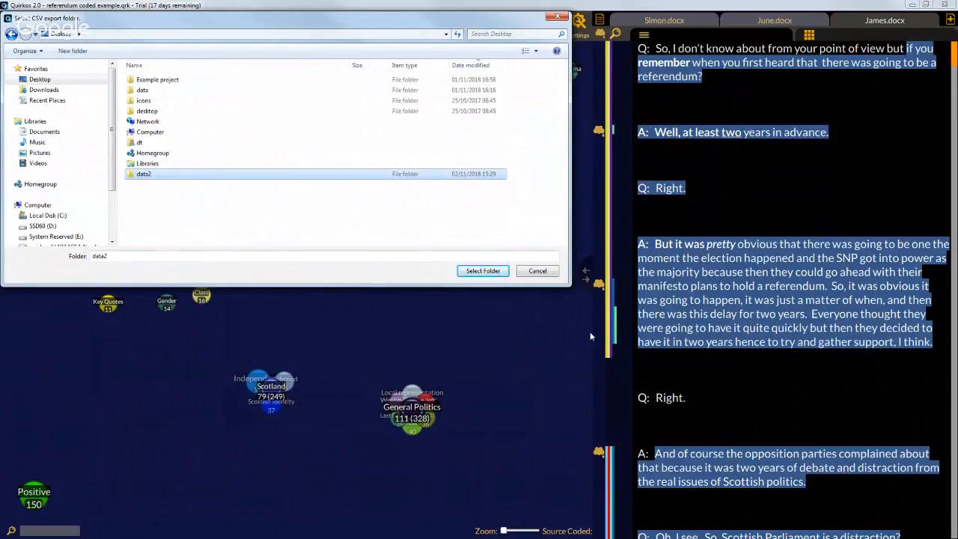
pyautogui.click(483, 271)
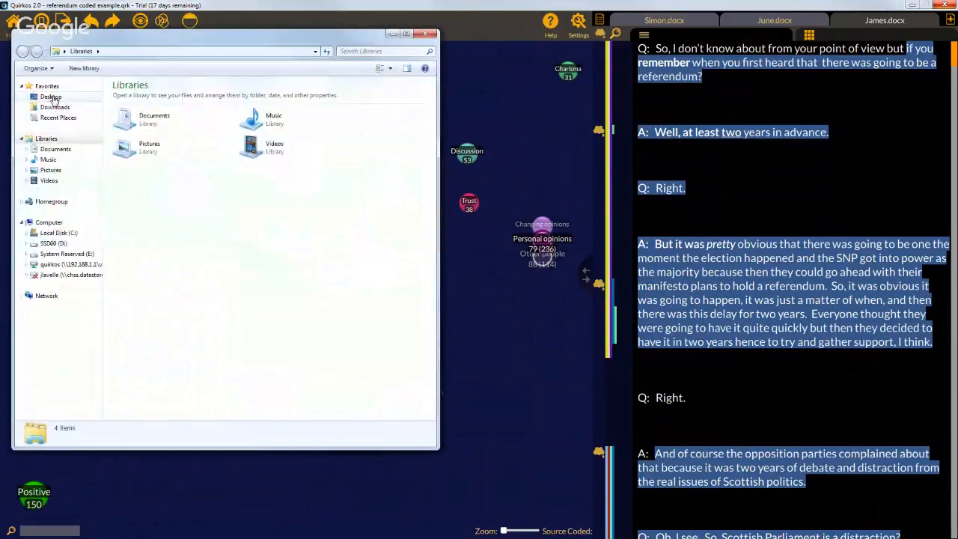
# Browse to the data2 folder on the Desktop and open the exported Memos file in Excel.
pyautogui.click(46, 97)
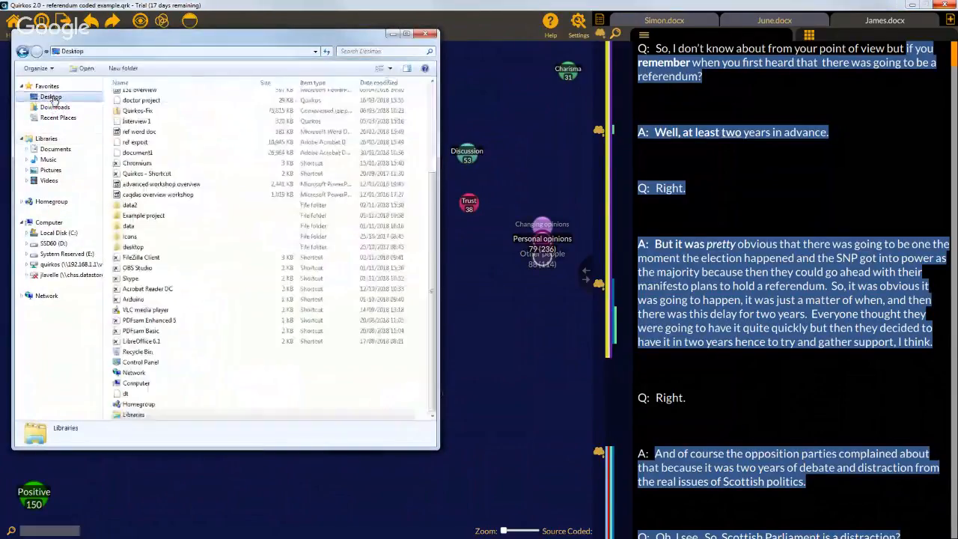
pyautogui.doubleClick(170, 205)
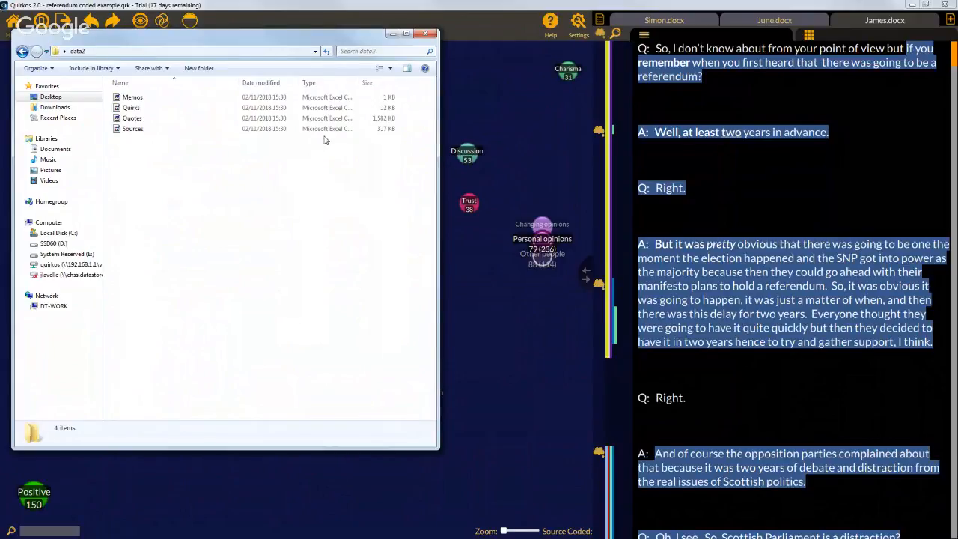
pyautogui.click(186, 101)
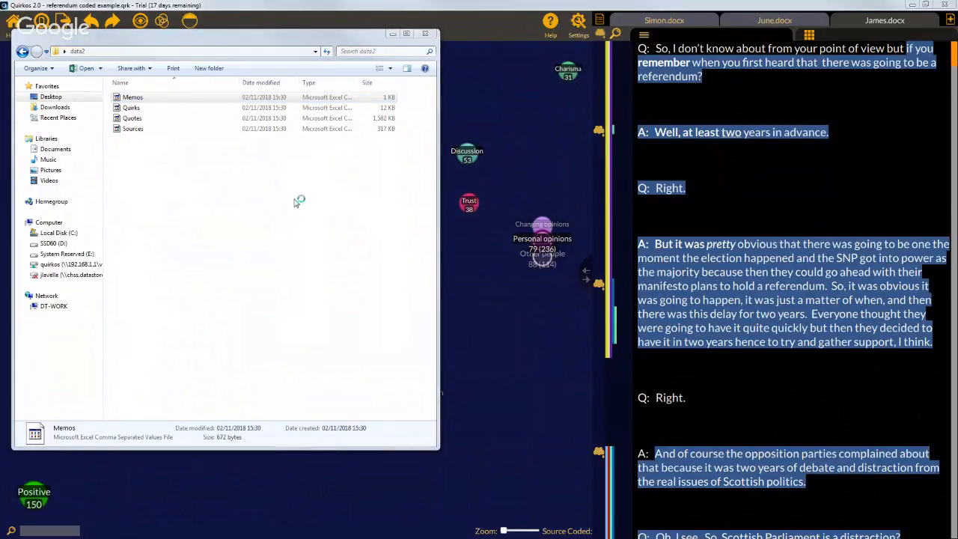
pyautogui.moveTo(957, 126); pyautogui.dragTo(427, 60)
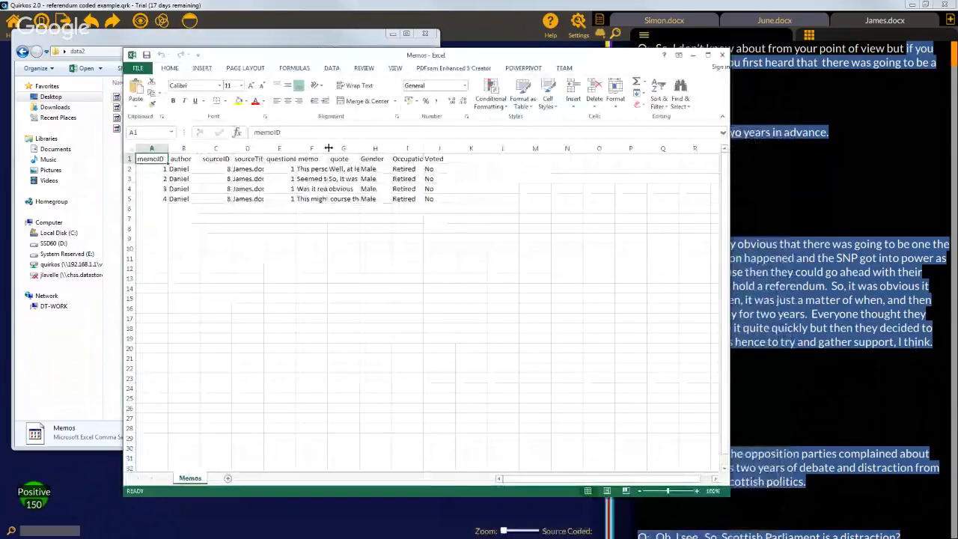
# Widen the memo, quote and sourceTitle columns to read the memos, and close Memos.csv without saving.
pyautogui.moveTo(328, 149); pyautogui.dragTo(684, 154)
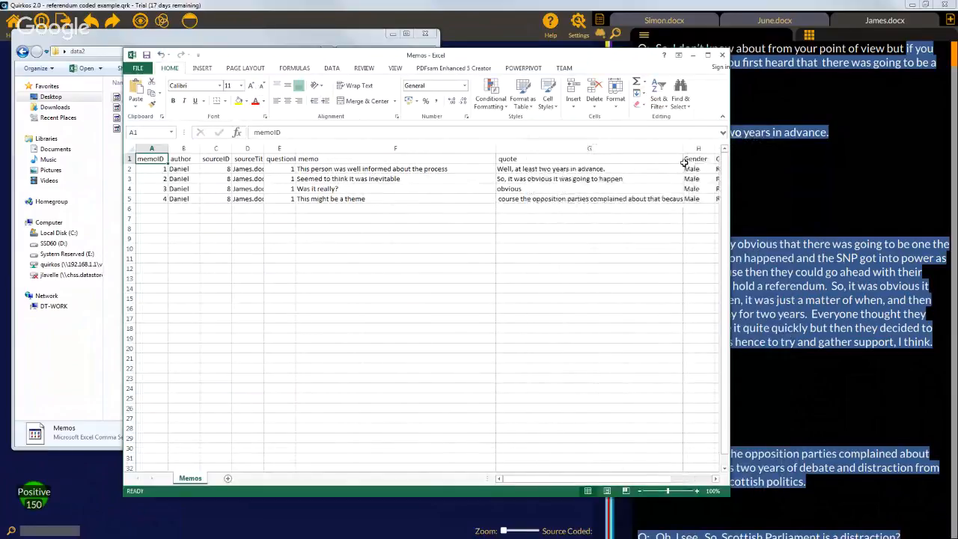
pyautogui.click(244, 169)
pyautogui.moveTo(264, 149); pyautogui.dragTo(294, 148)
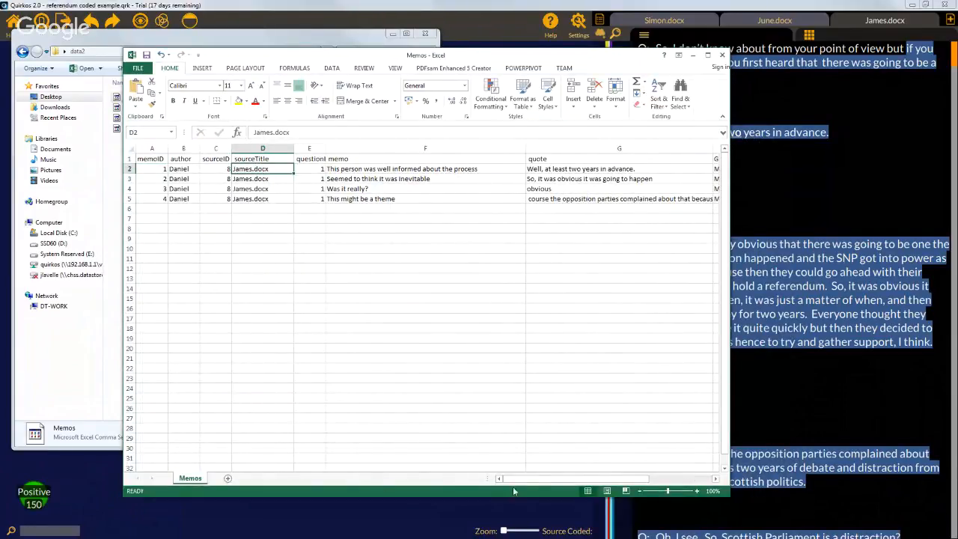
pyautogui.moveTo(536, 481); pyautogui.dragTo(388, 462)
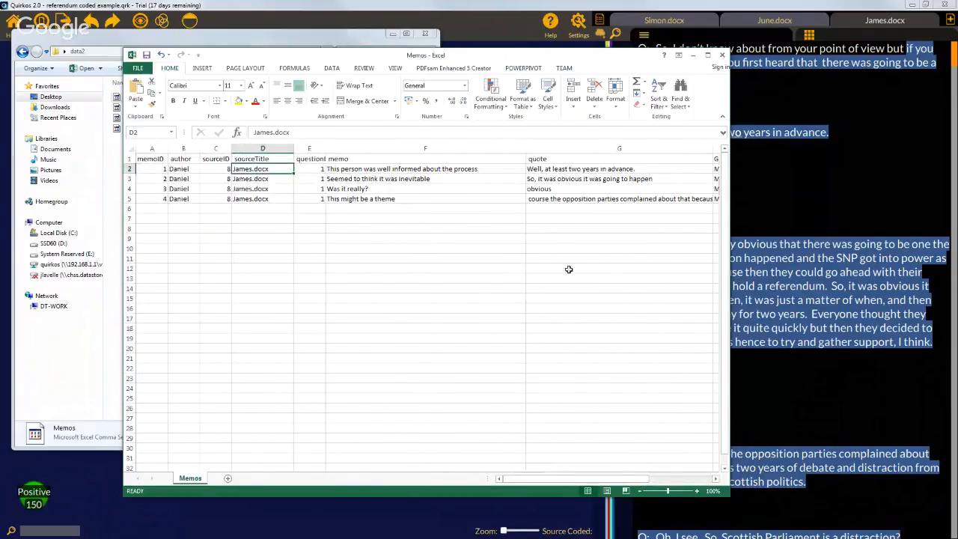
pyautogui.click(722, 55)
pyautogui.click(479, 286)
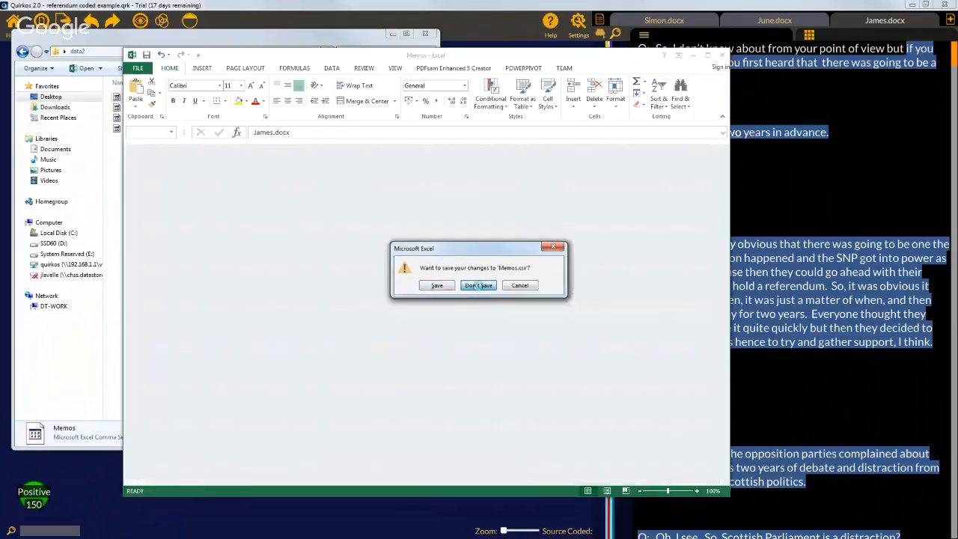
# Open the exported Quirks file from the data2 folder in Excel and maximize its window.
pyautogui.doubleClick(150, 108)
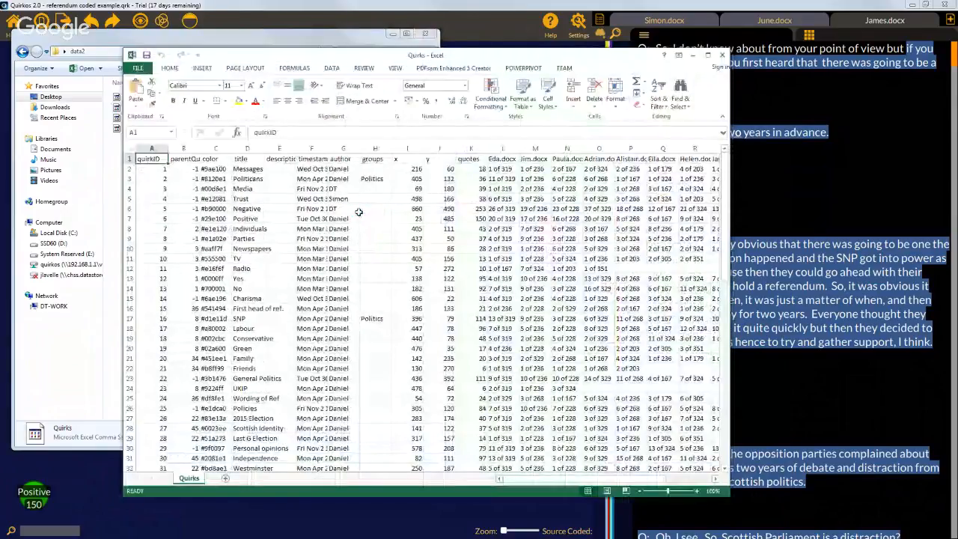
pyautogui.doubleClick(410, 58)
pyautogui.click(100, 146)
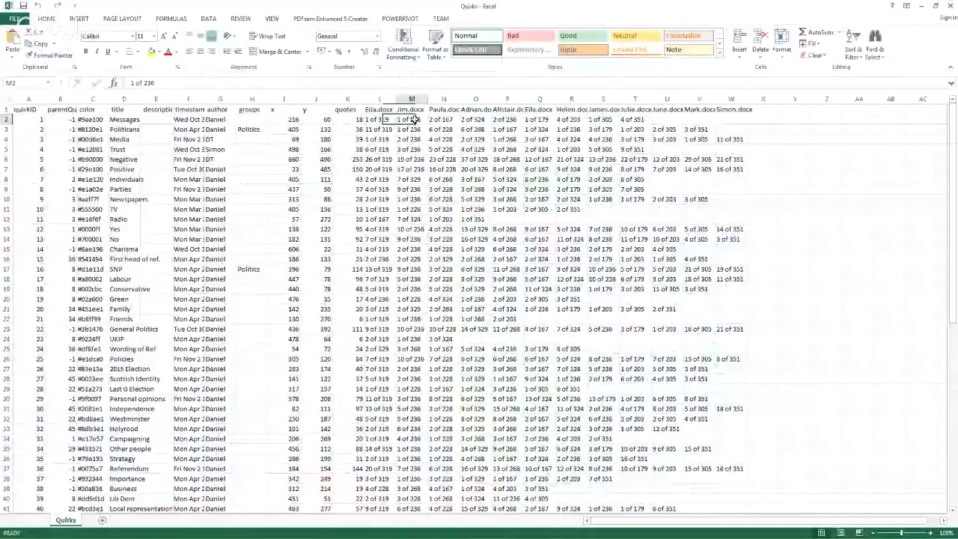
# Examine the per-source quote counts along the Messages row and select the Personal opinions row from its title through the James.docx column.
pyautogui.click(518, 119)
pyautogui.press('Right')
pyautogui.press('Right')
pyautogui.press('Right')
pyautogui.press('Right')
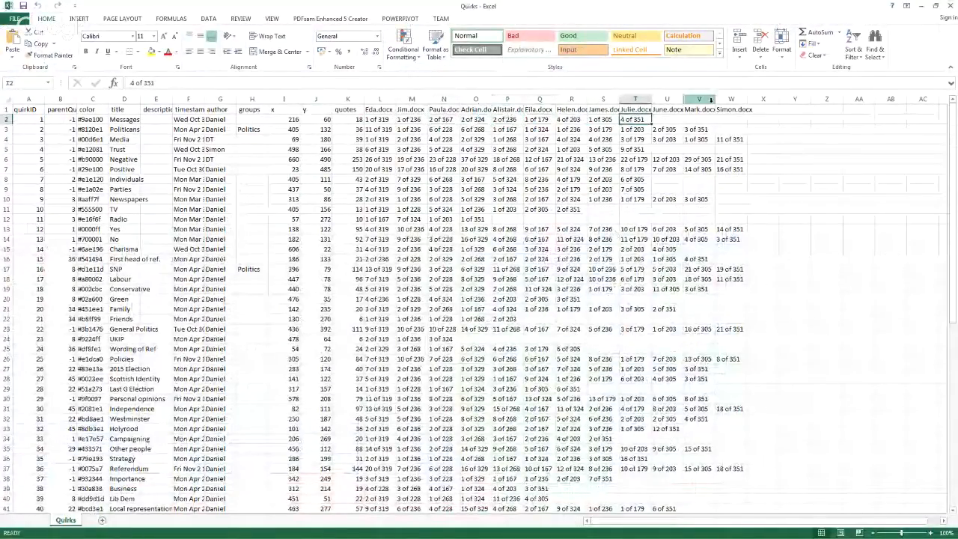
pyautogui.click(606, 400)
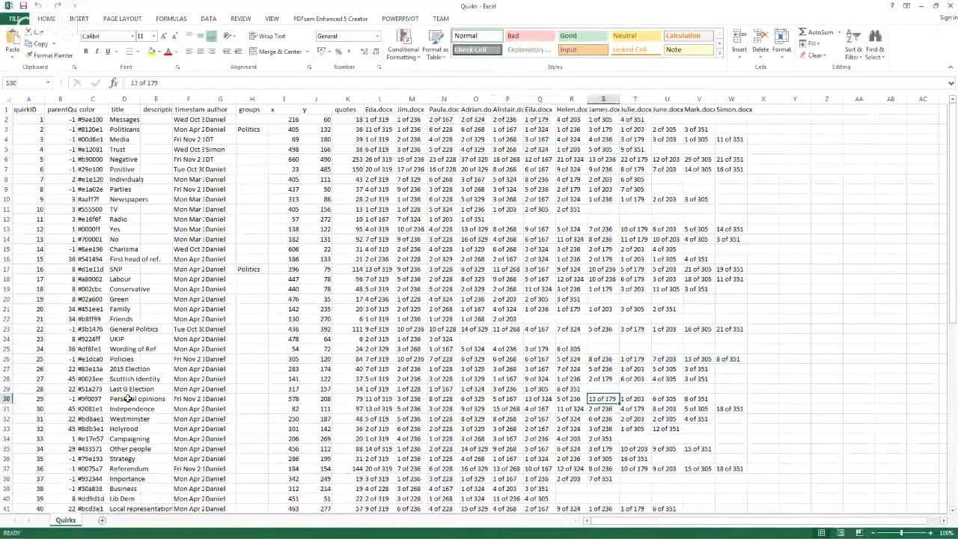
pyautogui.moveTo(124, 399); pyautogui.dragTo(605, 398)
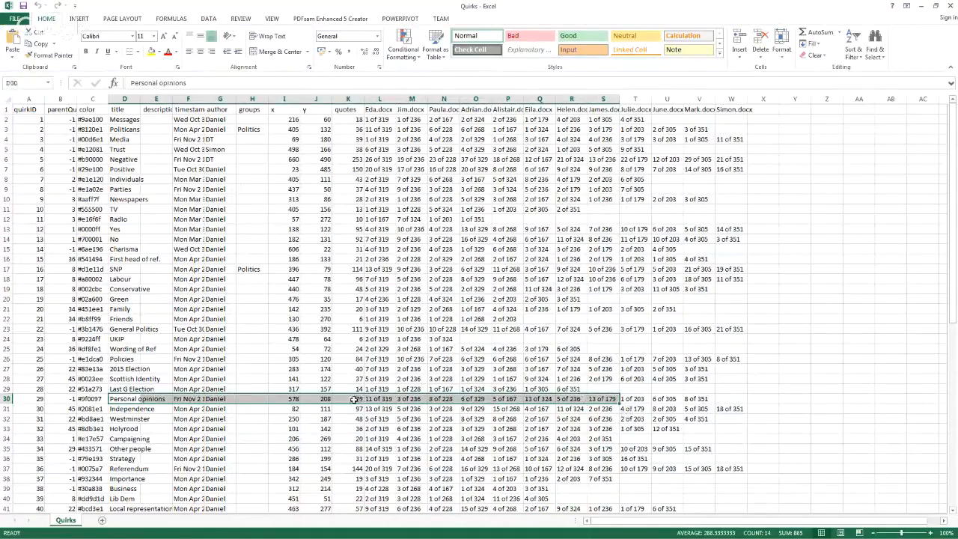
# Check the Personal opinions counts for Mark.docx and James.docx, skim the rest of the quirk list, and close the Quirks file.
pyautogui.click(700, 399)
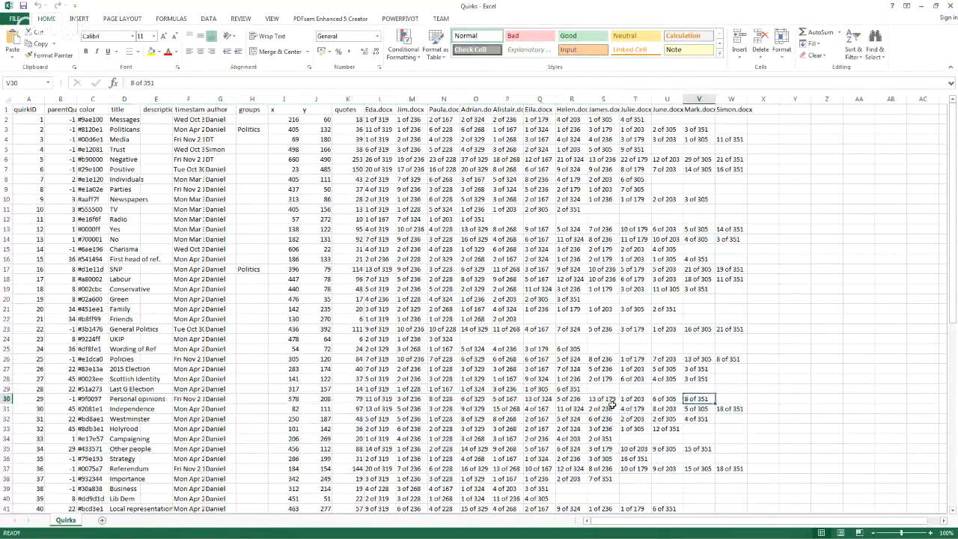
pyautogui.click(611, 399)
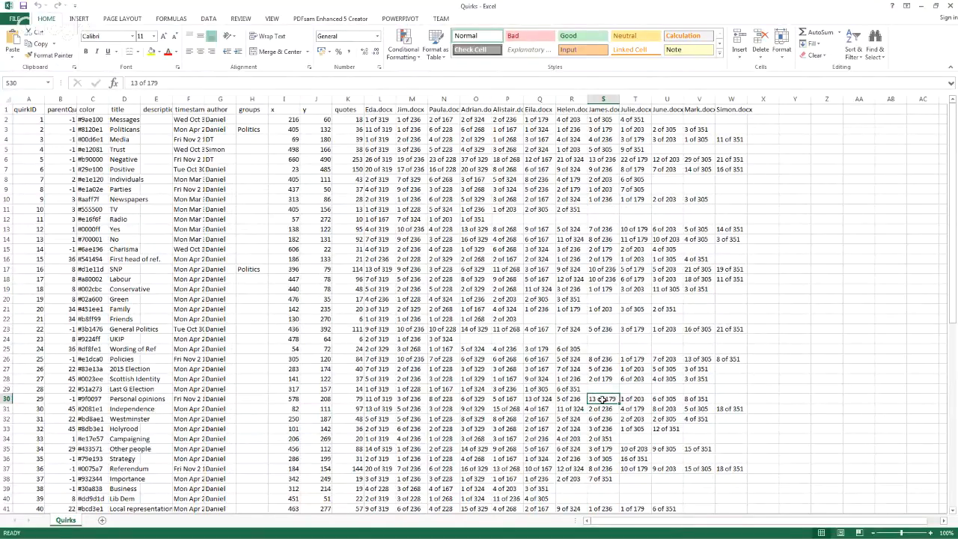
pyautogui.click(592, 340)
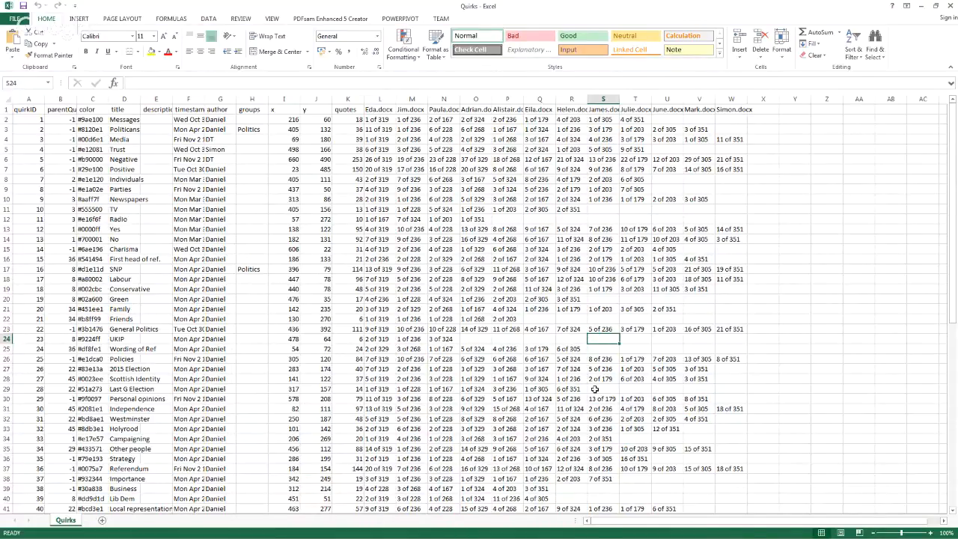
pyautogui.scroll(-16, 595, 389)
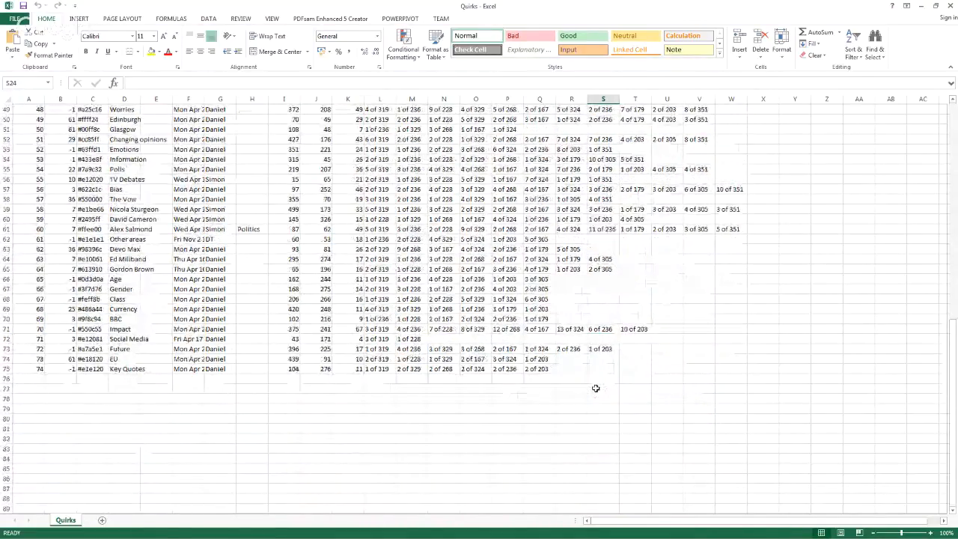
pyautogui.scroll(8, 596, 388)
pyautogui.scroll(8, 596, 388)
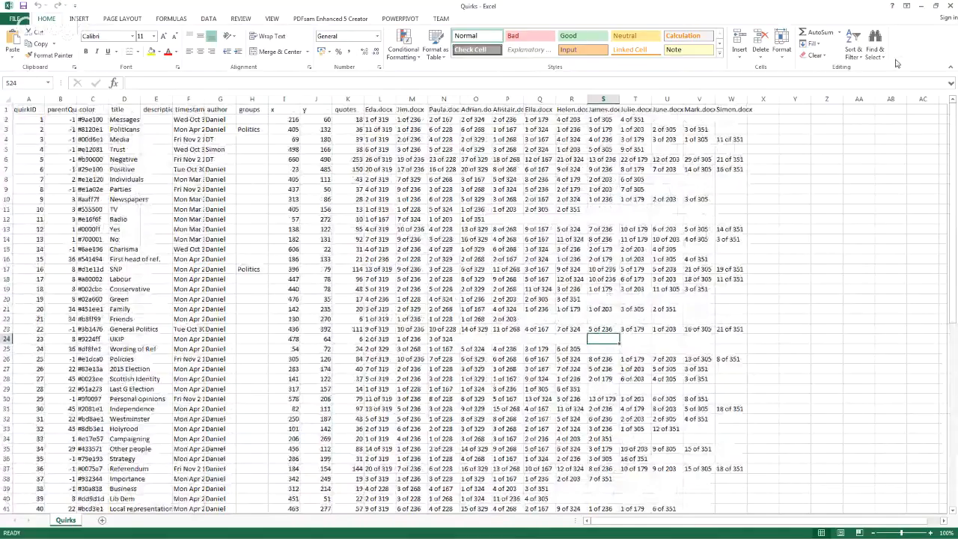
pyautogui.click(951, 6)
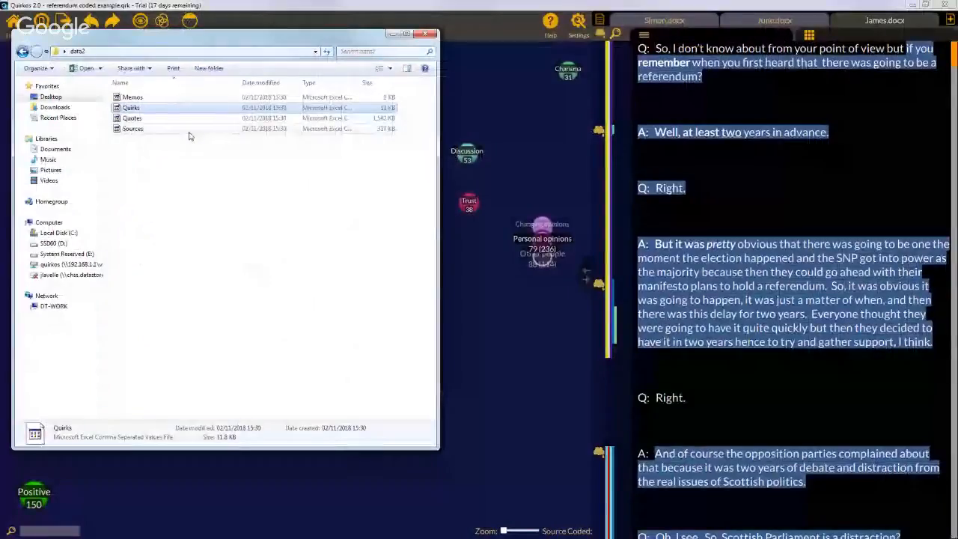
# Open the exported Sources file from the data2 folder in Excel, look through its source rows and transcript text, and close it.
pyautogui.click(158, 129)
pyautogui.doubleClick(159, 129)
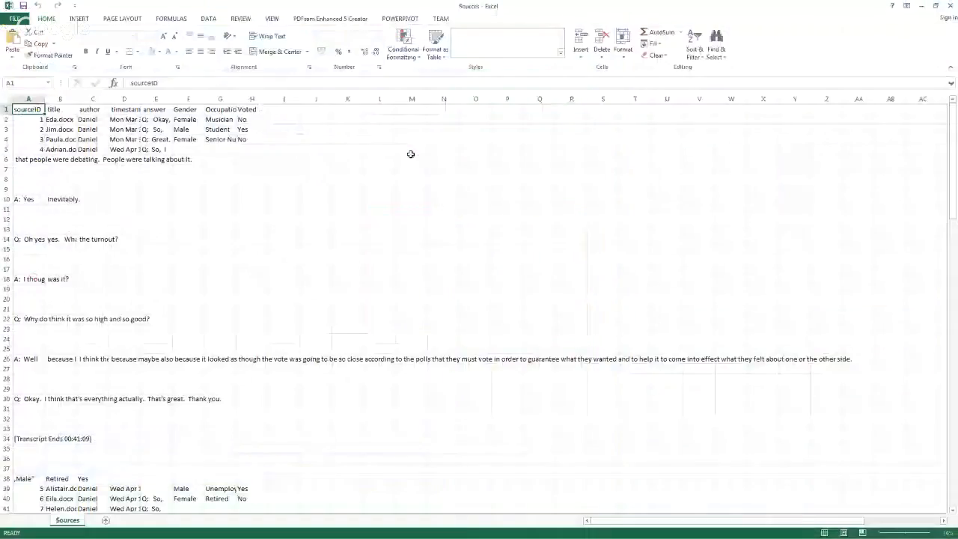
pyautogui.click(316, 259)
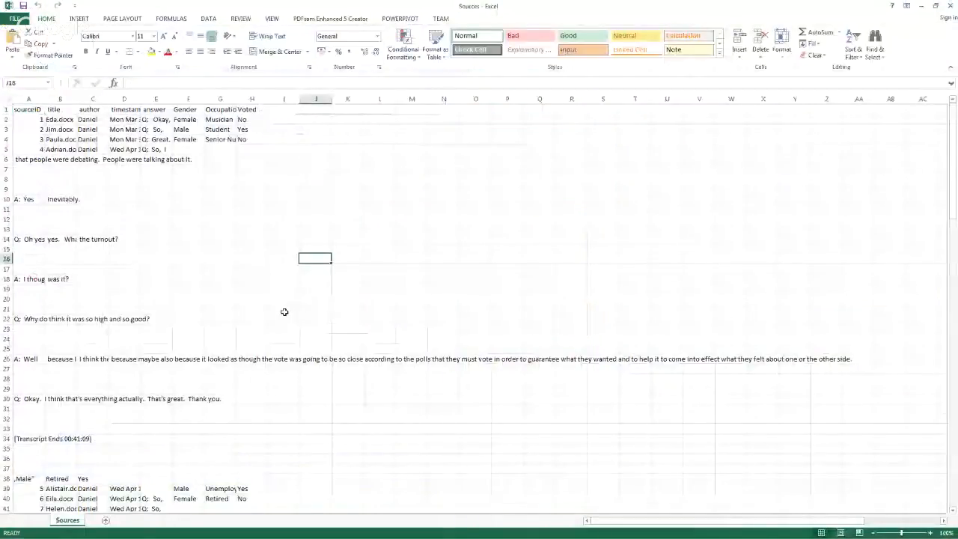
pyautogui.scroll(-8, 284, 312)
pyautogui.moveTo(953, 217); pyautogui.dragTo(954, 434)
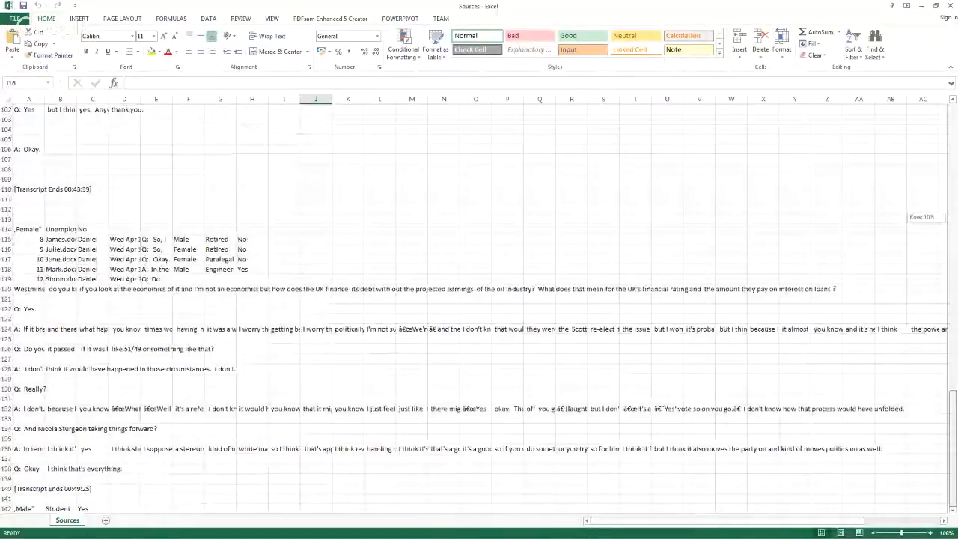
pyautogui.moveTo(953, 217); pyautogui.dragTo(953, 120)
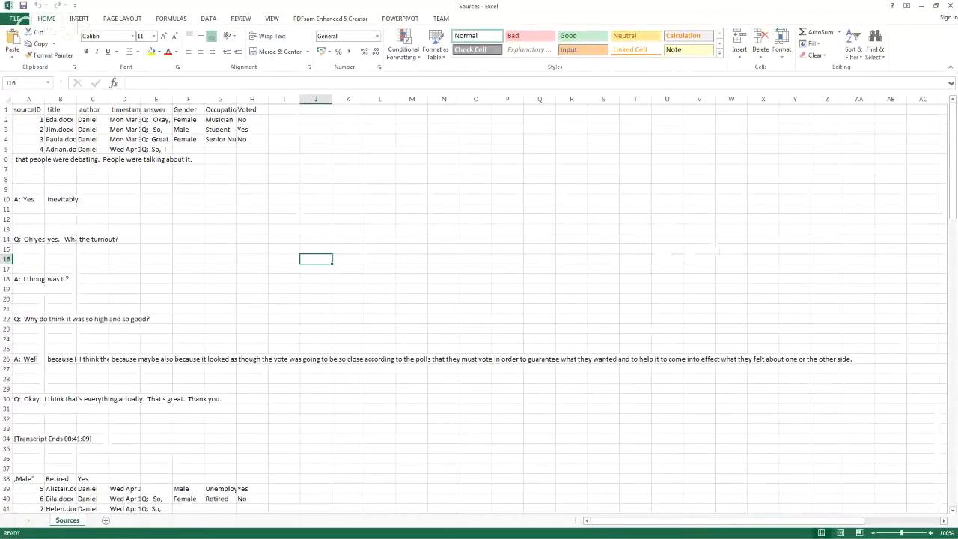
pyautogui.click(951, 6)
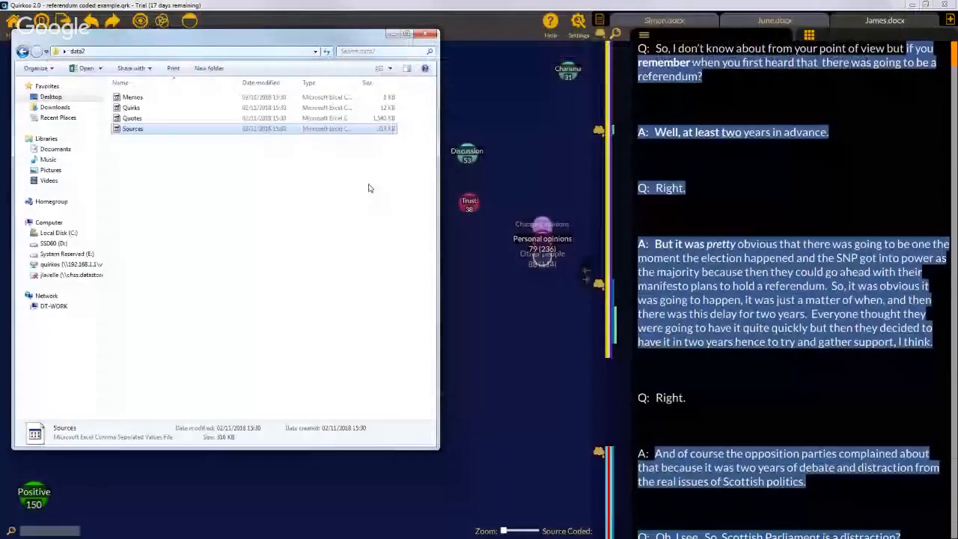
# Open the exported Quotes file from the data2 folder in Excel and widen the quote column so the quote text is readable.
pyautogui.click(337, 118)
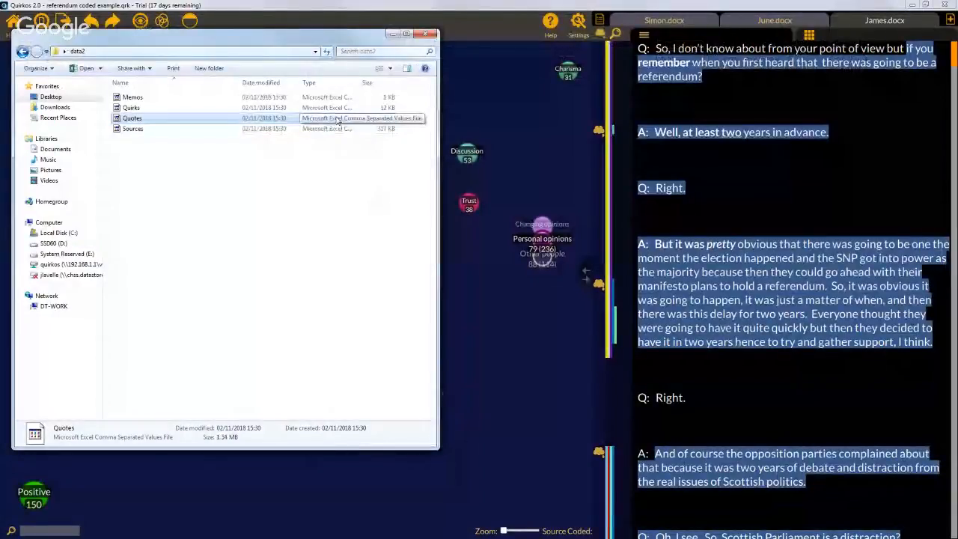
pyautogui.doubleClick(337, 118)
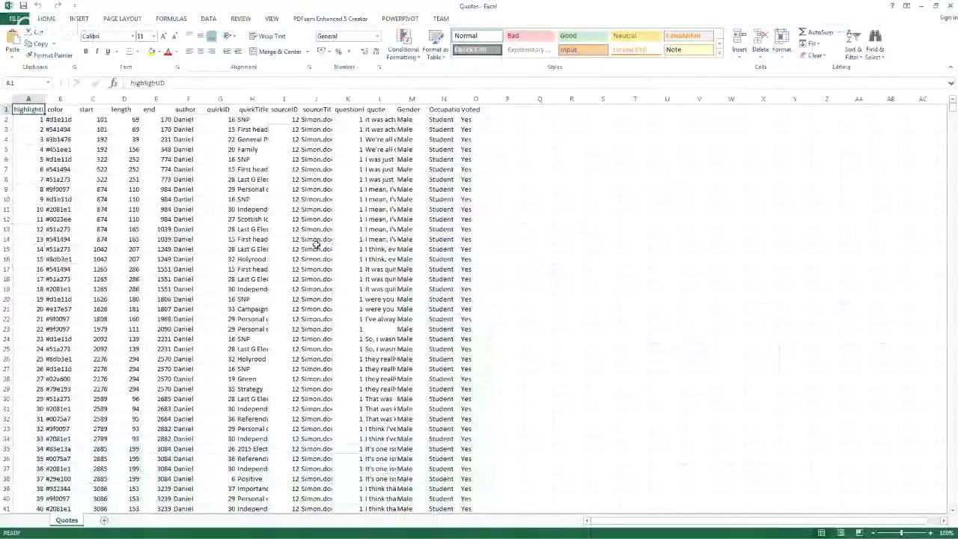
pyautogui.moveTo(385, 98); pyautogui.dragTo(658, 98)
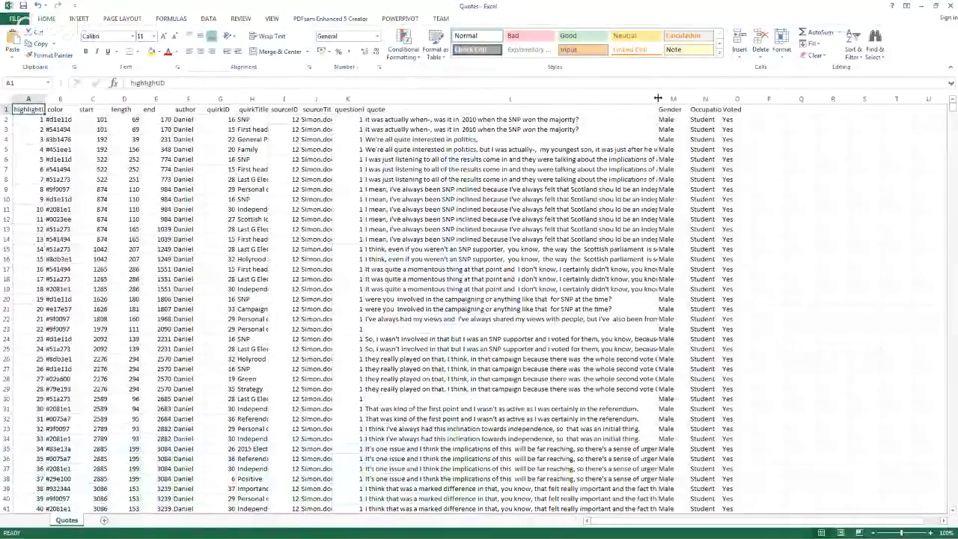
pyautogui.click(622, 120)
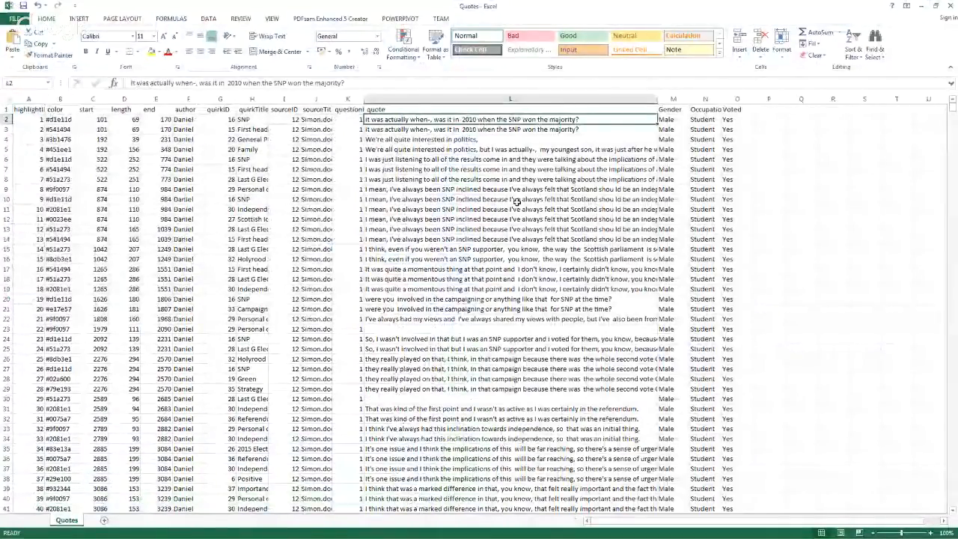
# Skim the list of quotes and compare the quirk titles assigned to the first two quote rows.
pyautogui.scroll(-6, 517, 202)
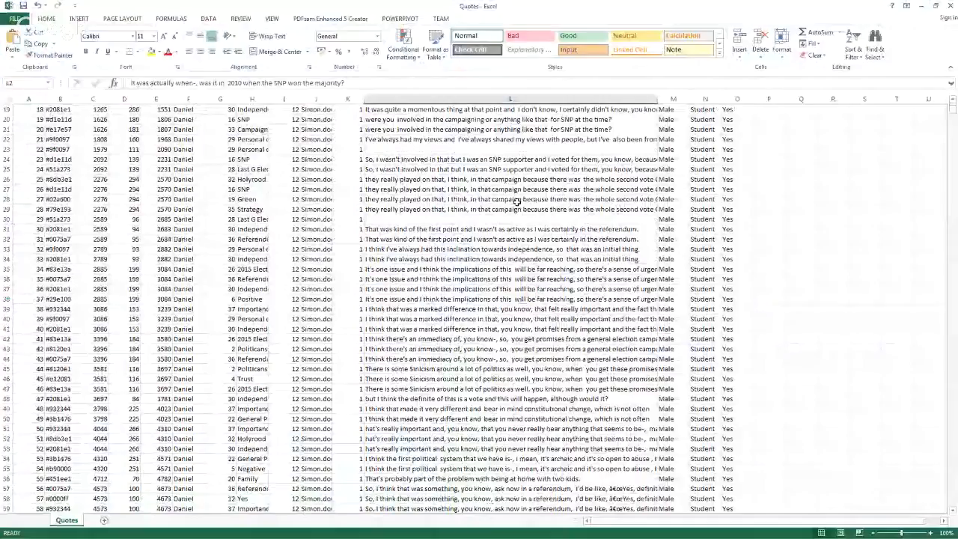
pyautogui.scroll(-2, 517, 203)
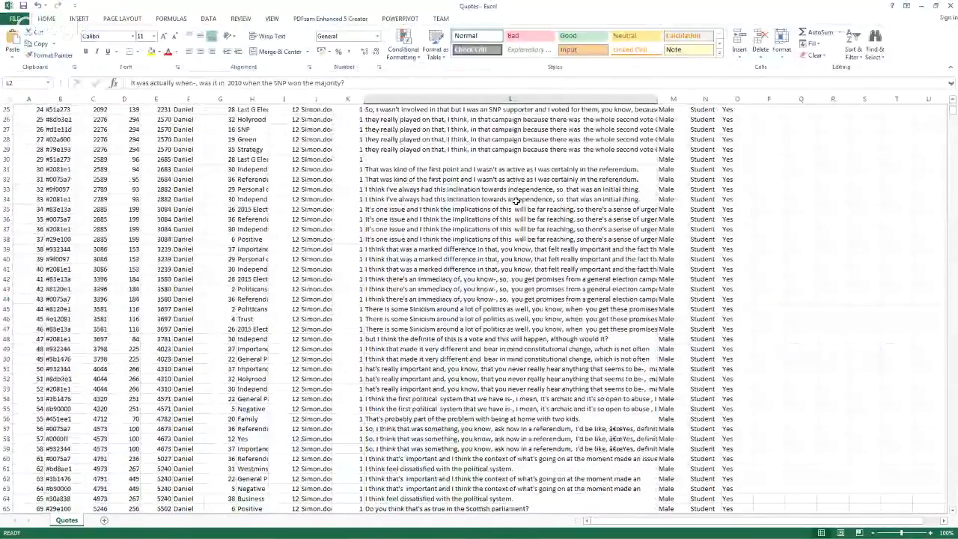
pyautogui.scroll(8, 516, 202)
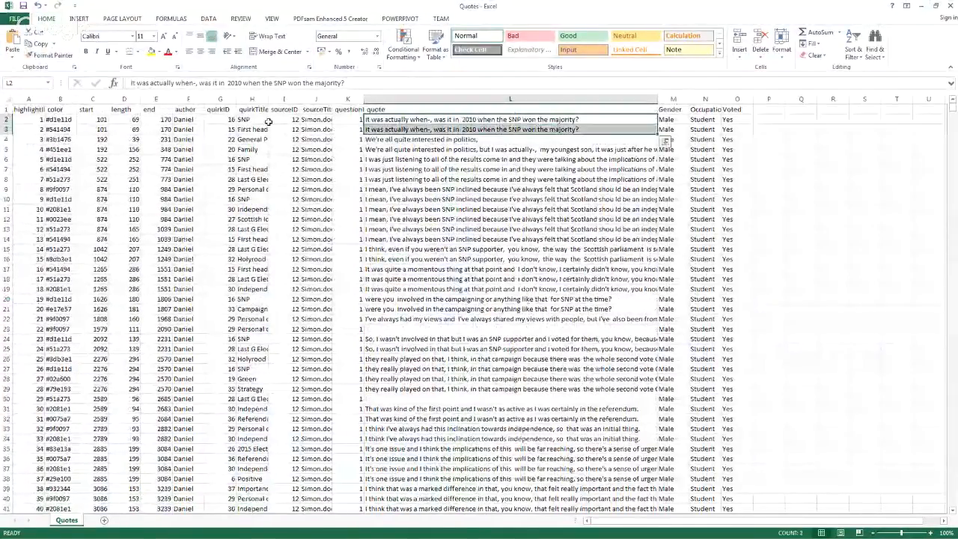
pyautogui.moveTo(258, 121); pyautogui.dragTo(255, 130)
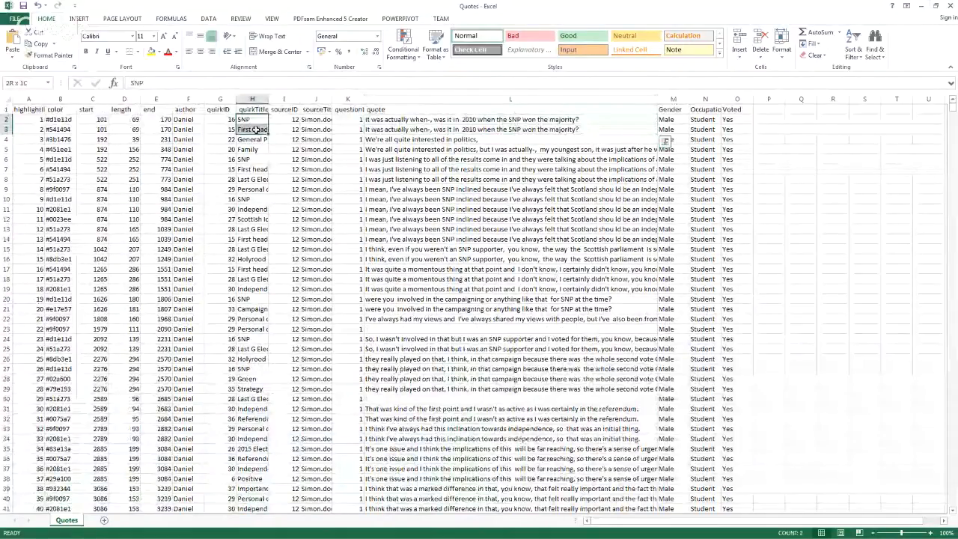
pyautogui.click(424, 127)
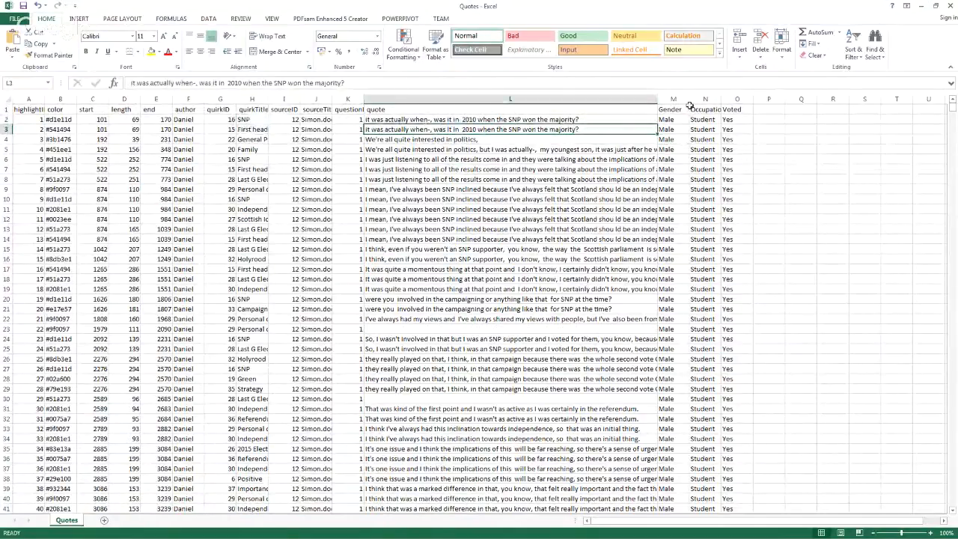
# Widen the Gender, Occupation and Voted columns and turn on filtering for the header row.
pyautogui.moveTo(690, 99); pyautogui.dragTo(810, 101)
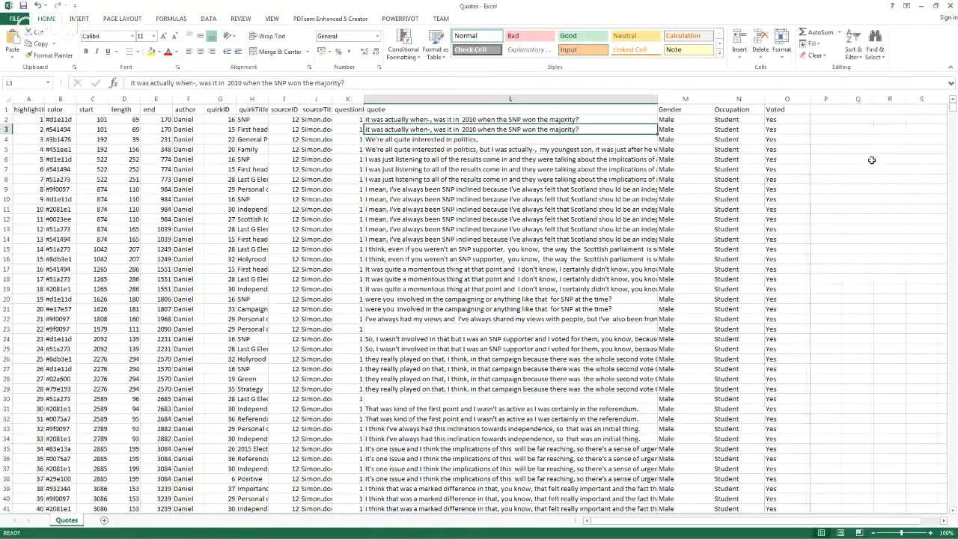
pyautogui.click(708, 111)
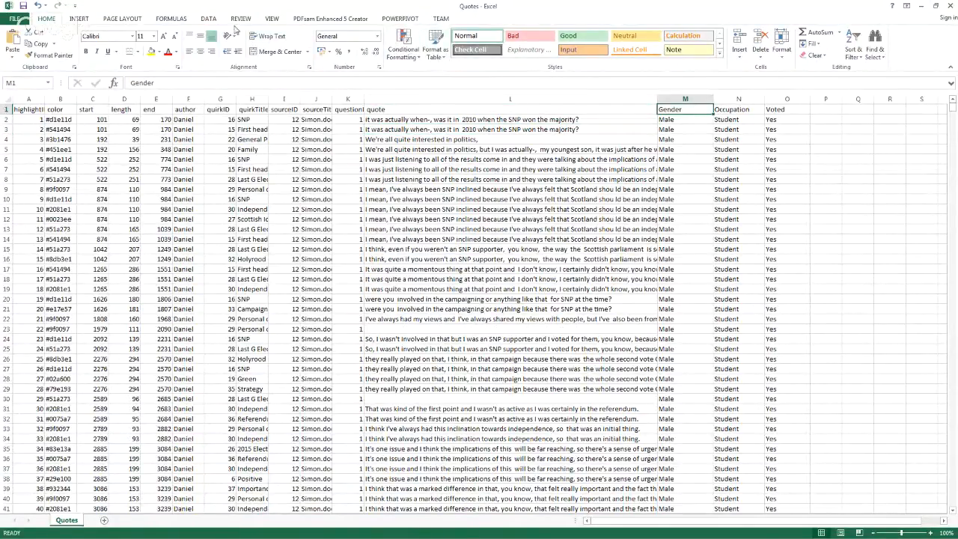
pyautogui.click(210, 20)
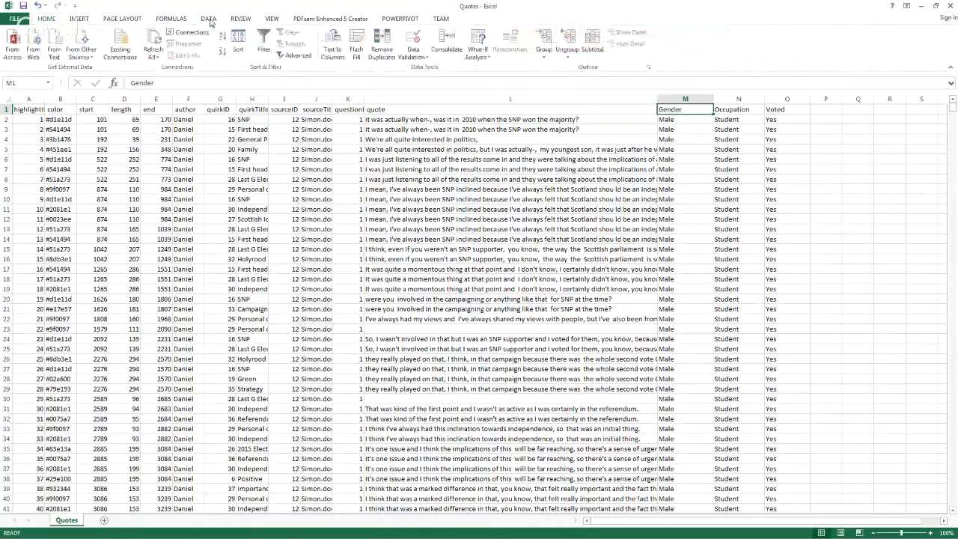
pyautogui.click(265, 47)
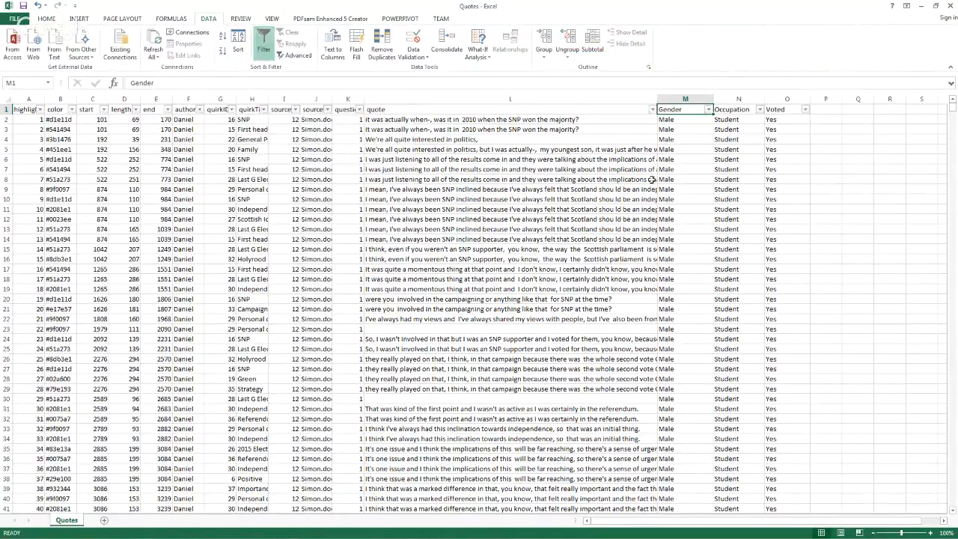
# Filter the Gender column to show only Female, and check the filter options of the Voted column.
pyautogui.click(708, 110)
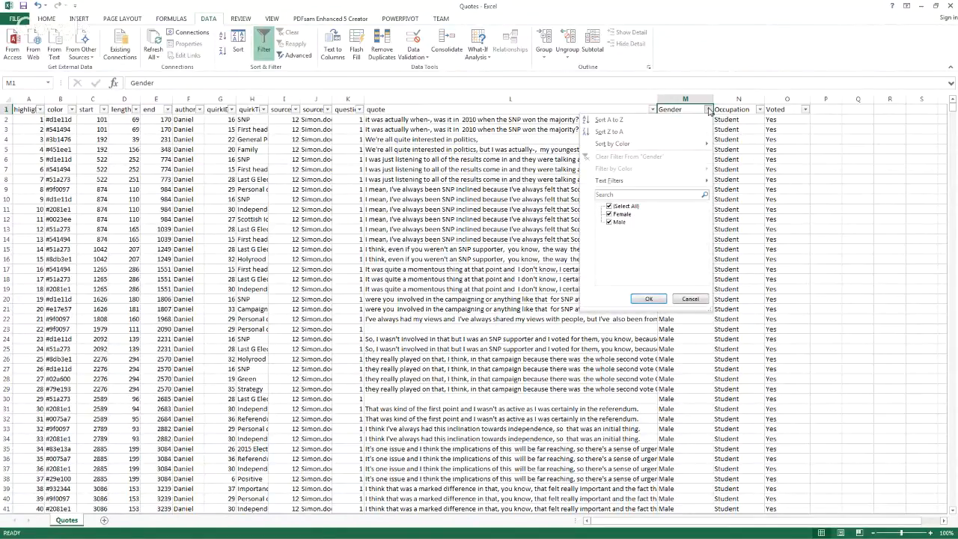
pyautogui.click(610, 206)
pyautogui.click(610, 222)
pyautogui.click(649, 298)
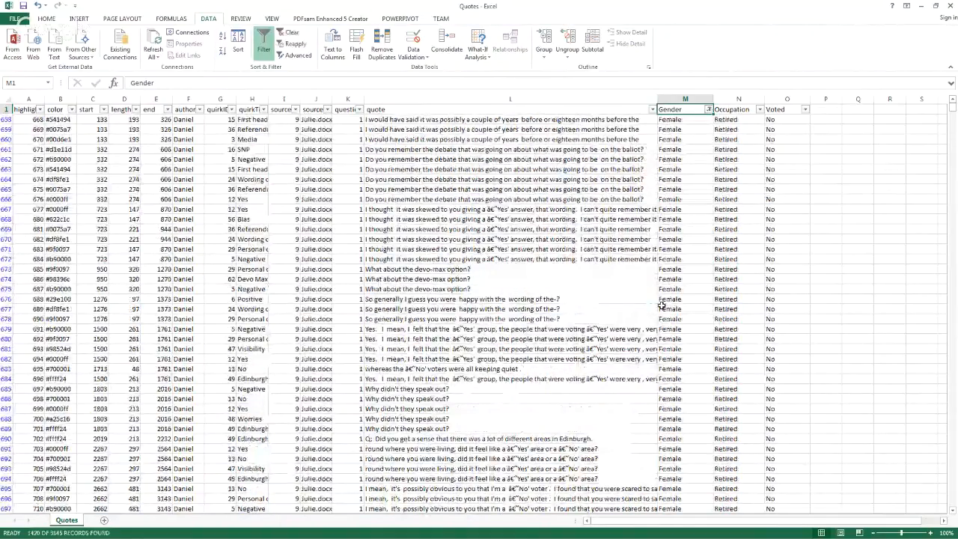
pyautogui.moveTo(952, 107)
pyautogui.mouseDown()
pyautogui.moveTo(953, 203)
pyautogui.moveTo(952, 109)
pyautogui.mouseUp()
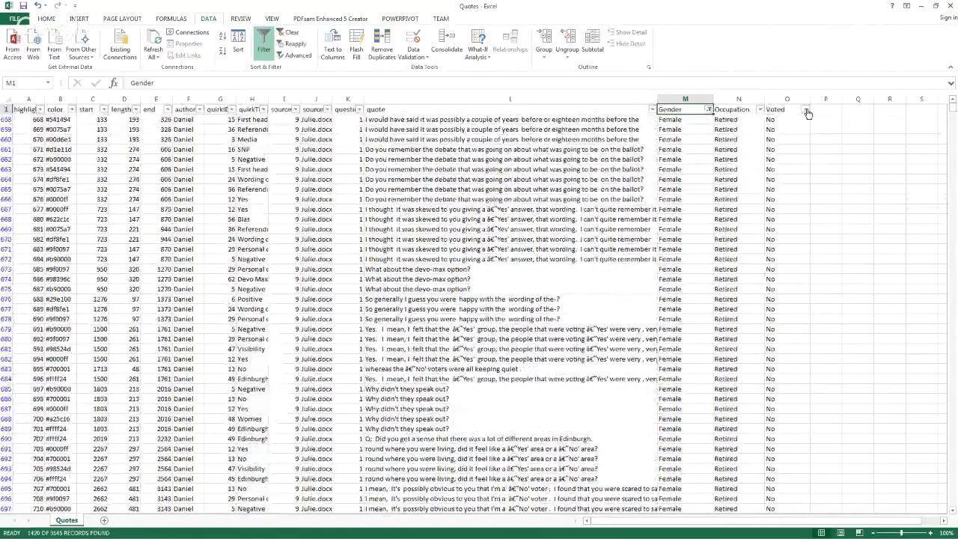
pyautogui.click(806, 110)
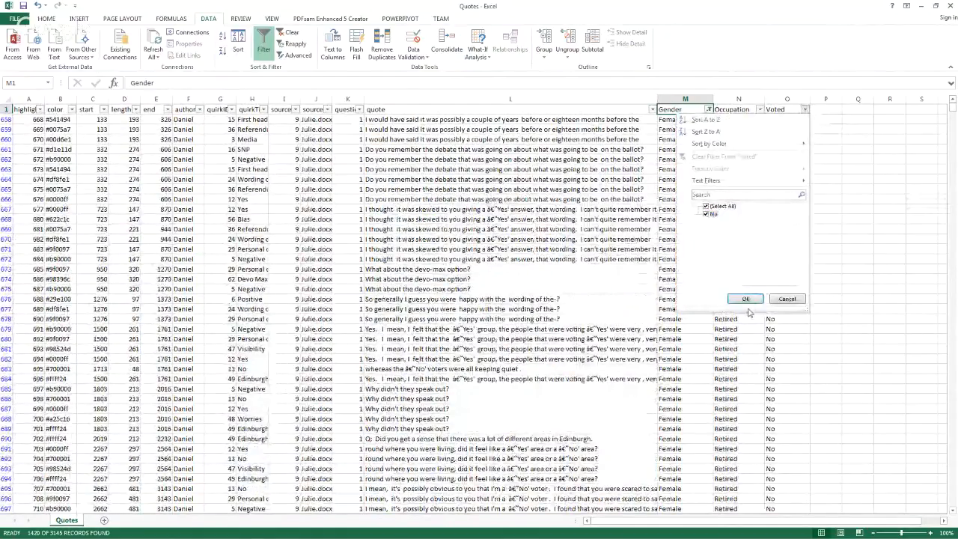
pyautogui.click(746, 298)
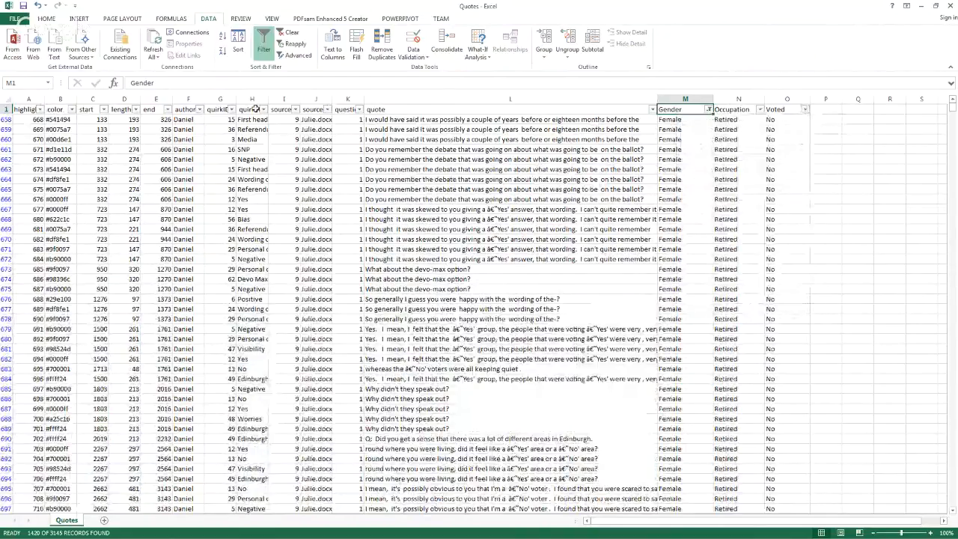
# Filter the source title column to show only Eila.docx and Helen.docx.
pyautogui.click(327, 110)
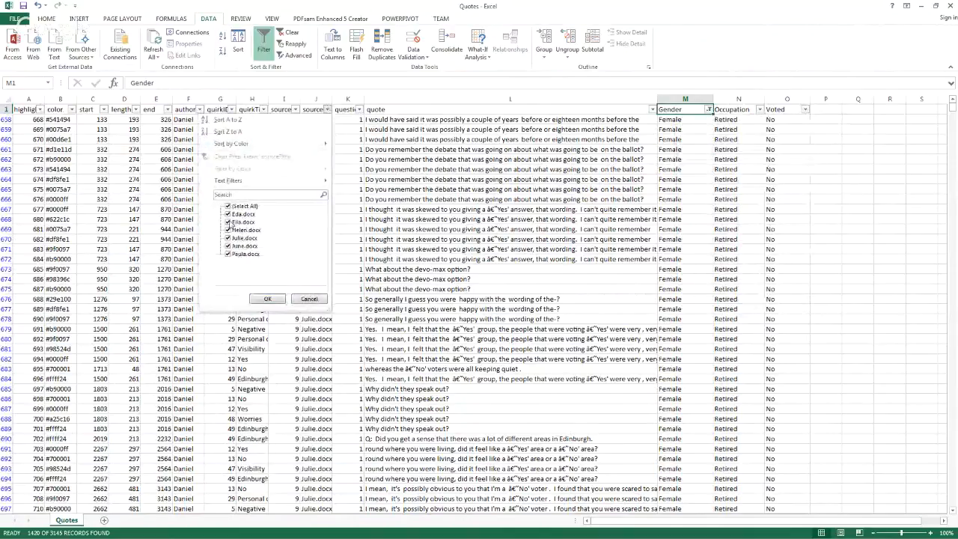
pyautogui.click(228, 206)
pyautogui.click(228, 221)
pyautogui.click(227, 229)
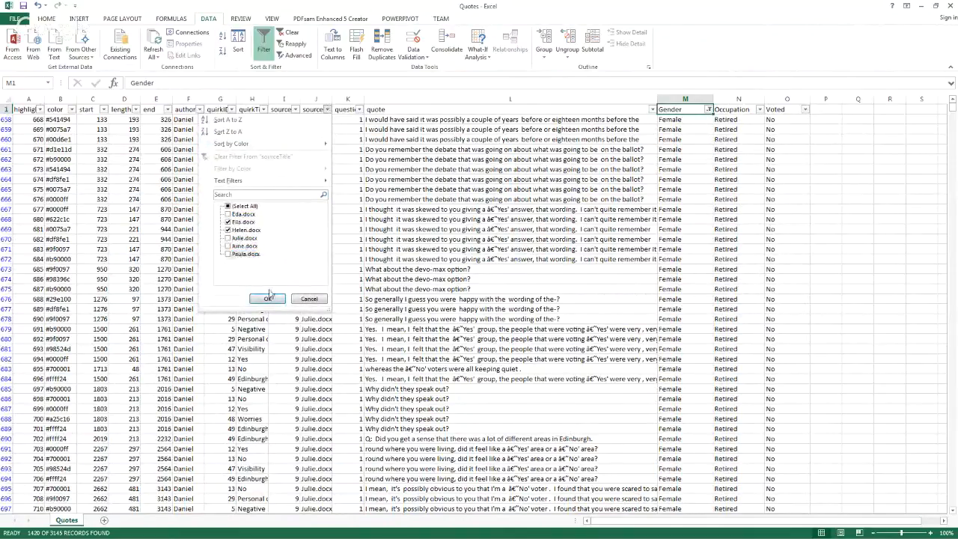
pyautogui.click(268, 299)
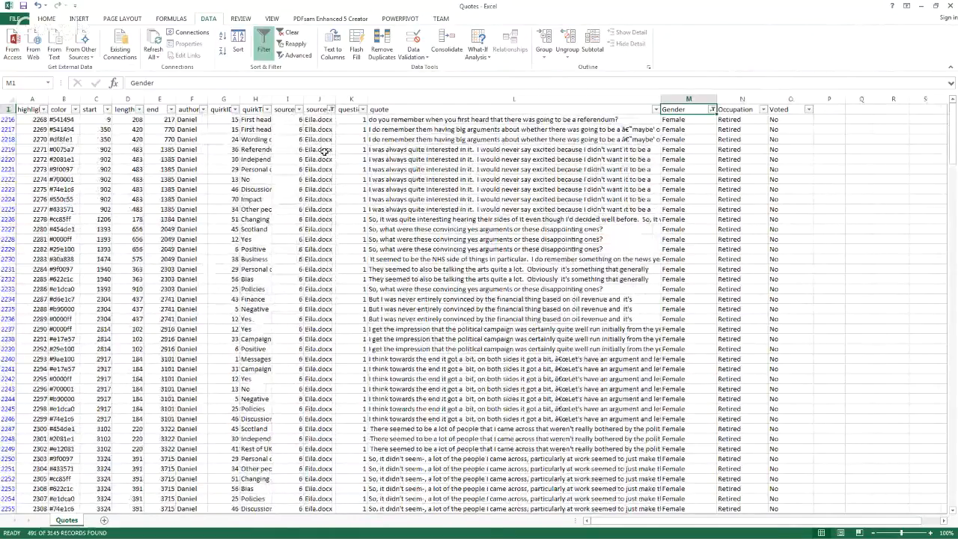
# Sort the filtered quotes by quirk title from A to Z.
pyautogui.click(267, 110)
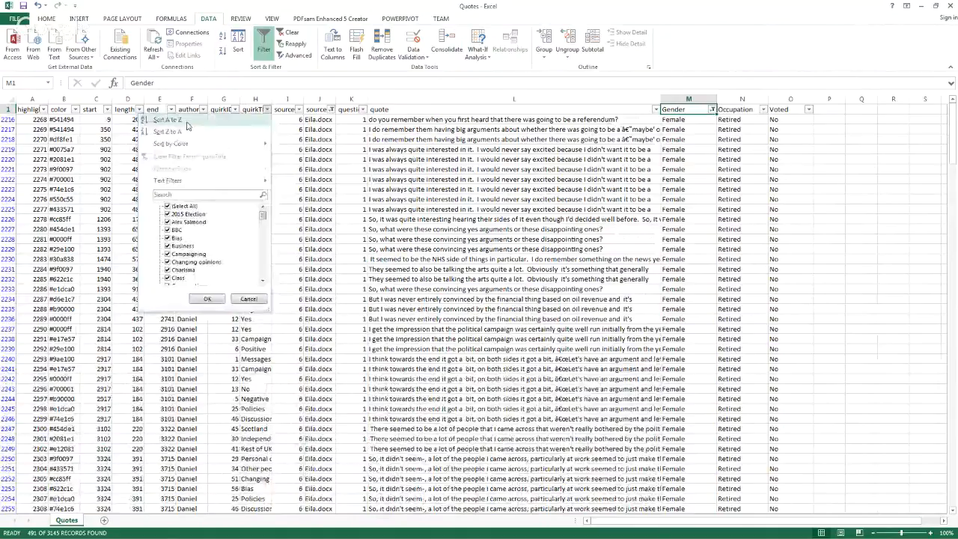
pyautogui.click(168, 120)
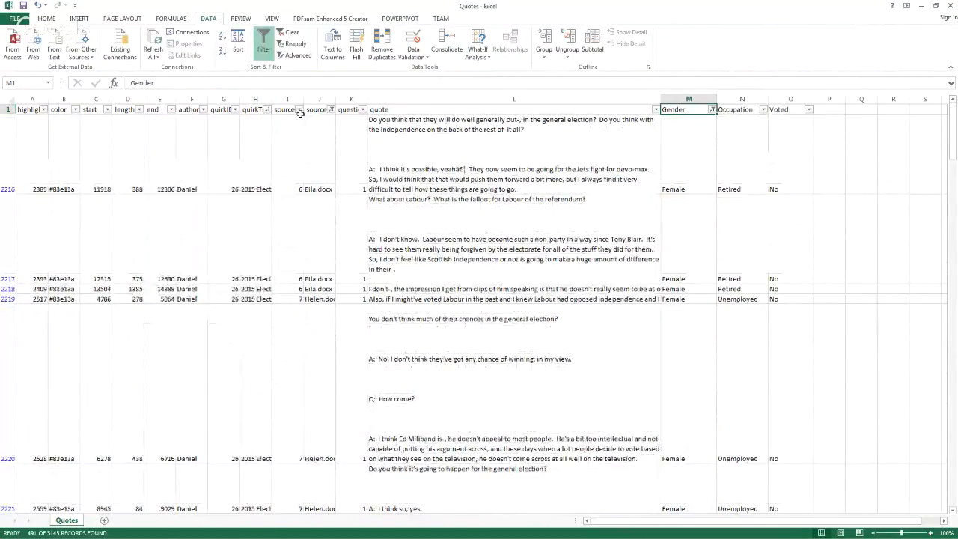
pyautogui.click(332, 109)
pyautogui.press('Escape')
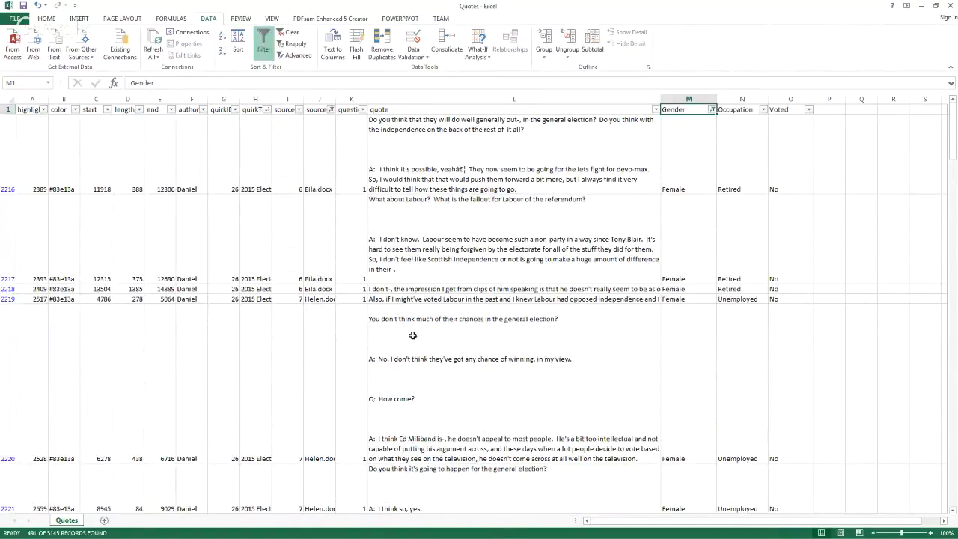
# Look through the sorted quotes and their quirk titles, down to the Devo Max rows and back to the start.
pyautogui.click(399, 282)
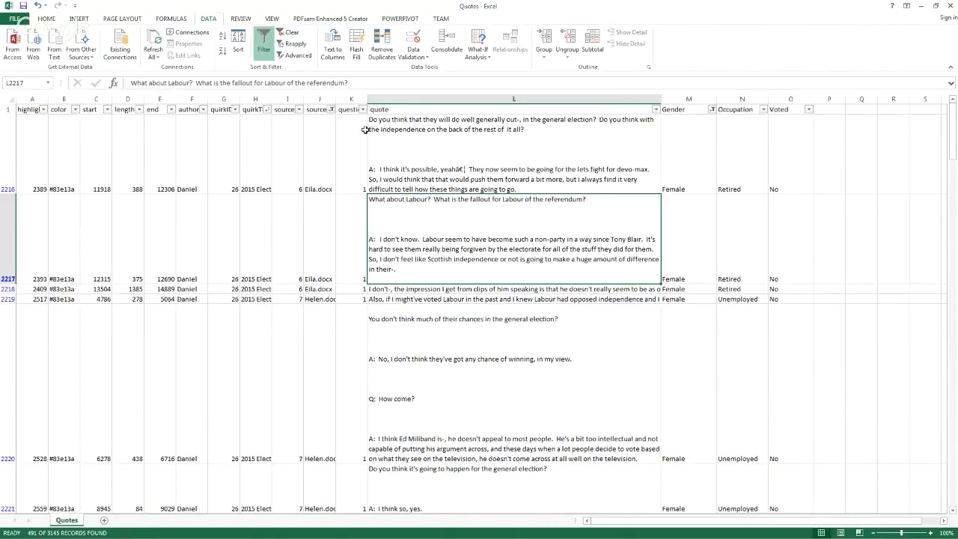
pyautogui.scroll(-1, 603, 210)
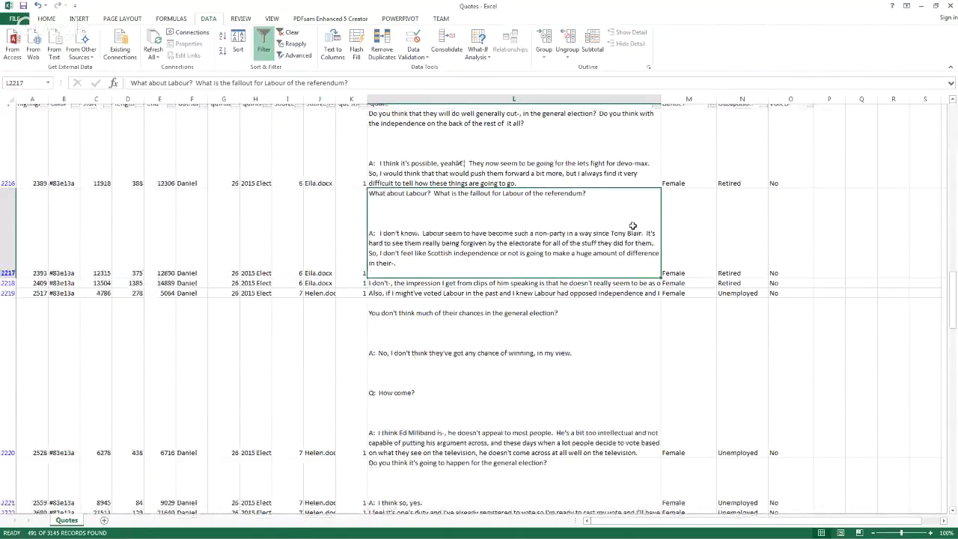
pyautogui.scroll(-15, 633, 224)
pyautogui.click(255, 98)
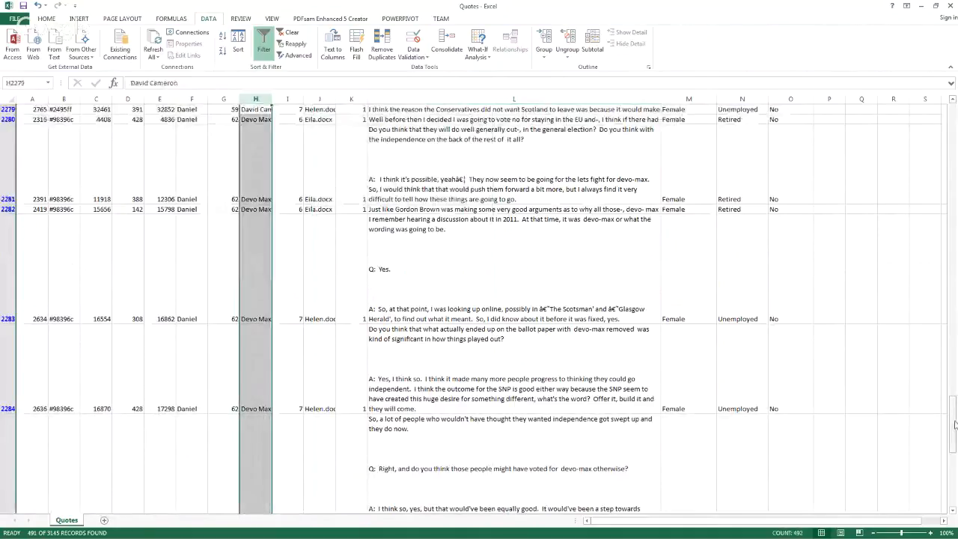
pyautogui.moveTo(955, 425); pyautogui.dragTo(953, 129)
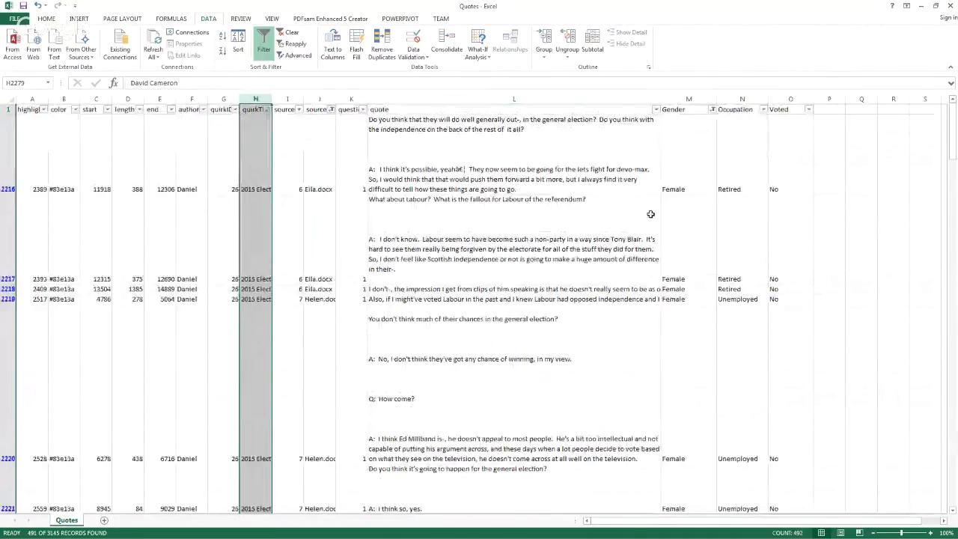
# Make the column headings in row 1 bold.
pyautogui.click(8, 109)
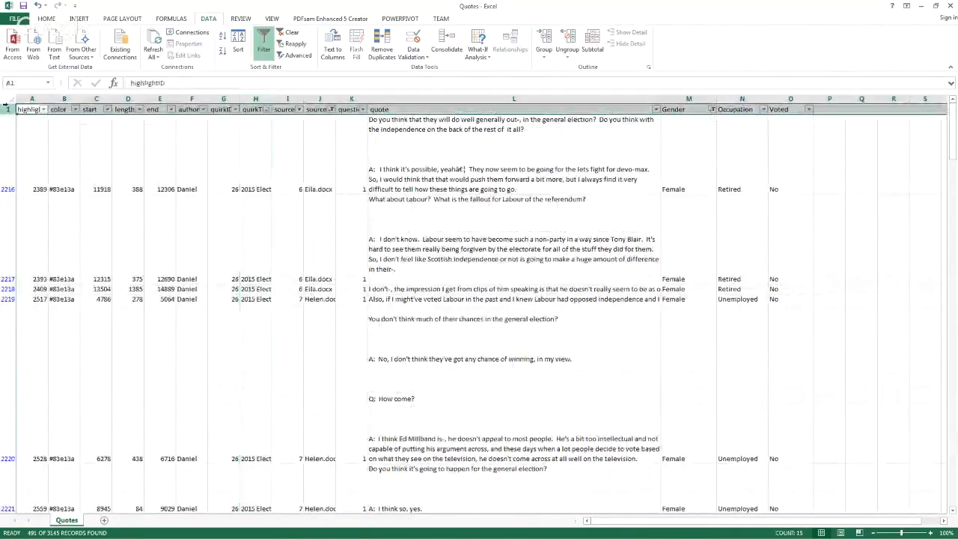
pyautogui.click(489, 201)
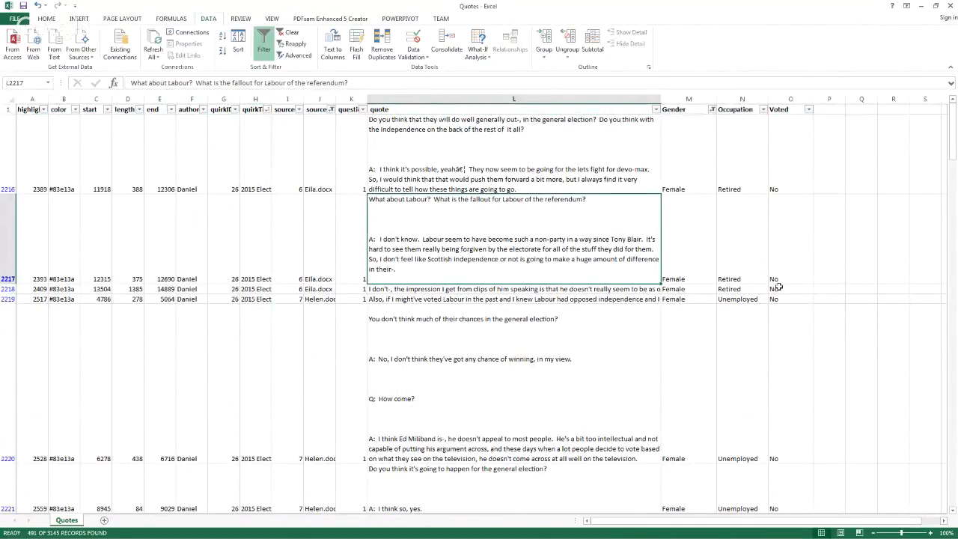
# Close Quotes.csv without saving the changes, return to the Quirkos canvas and view the source summary of the Impact quirk.
pyautogui.click(952, 6)
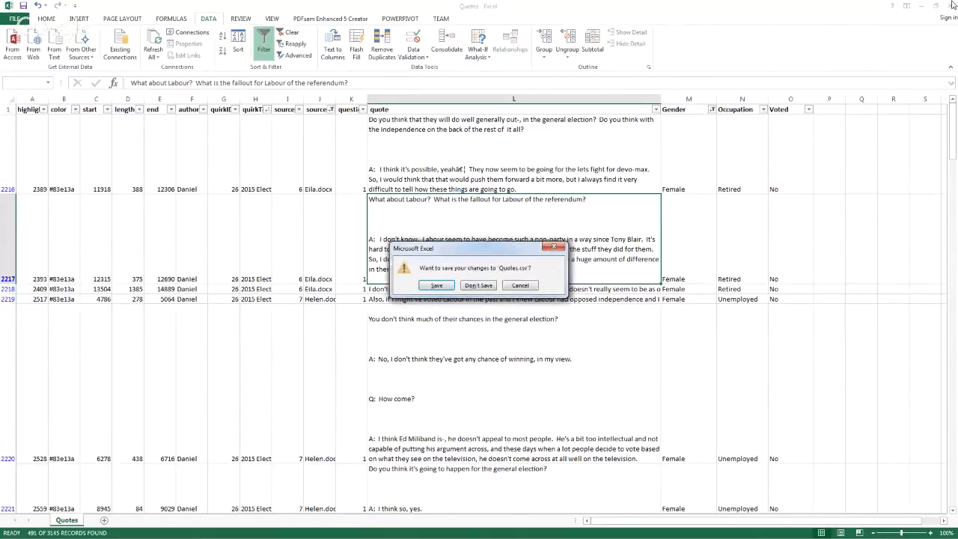
pyautogui.click(481, 287)
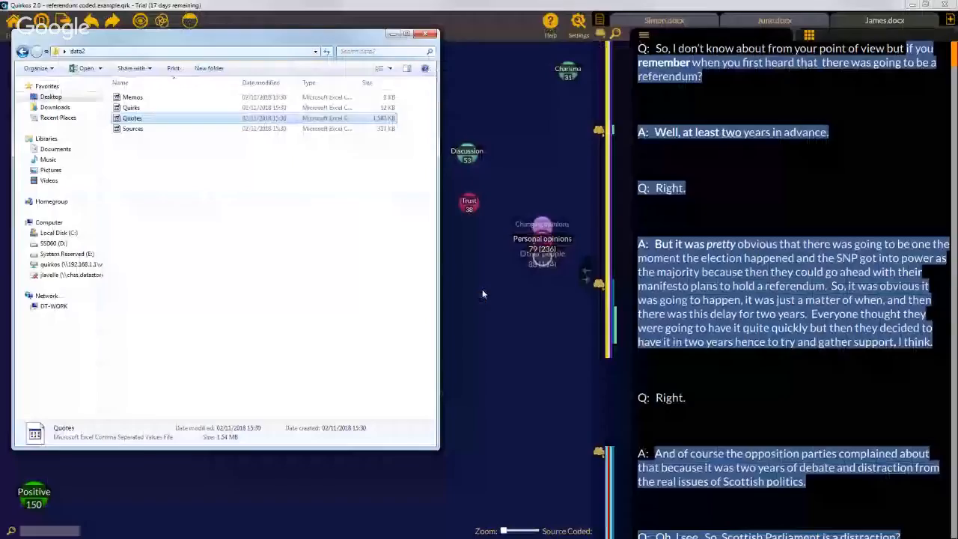
pyautogui.click(482, 289)
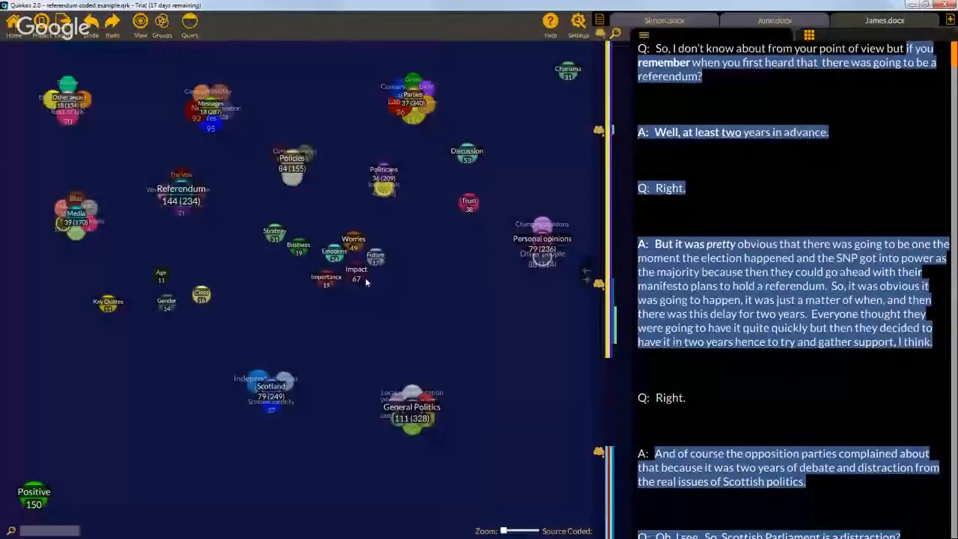
pyautogui.moveTo(366, 281)
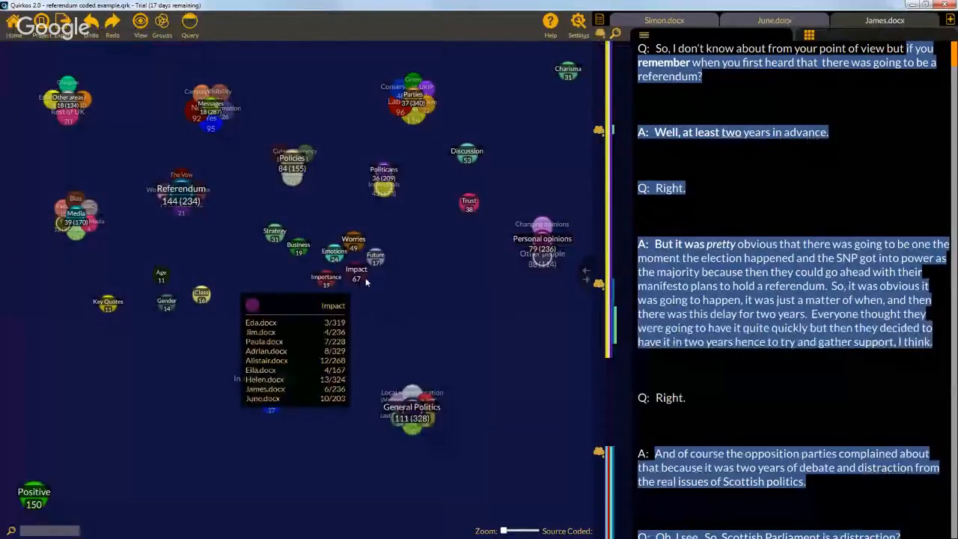